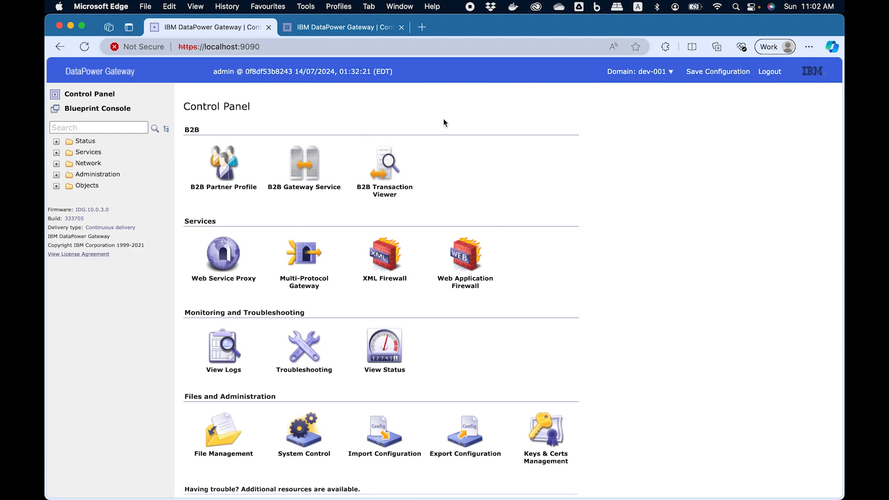
- Search the navigation for "aaa", open the AAA Policy list and start adding a new policy
click(134, 126)
text(aaa)
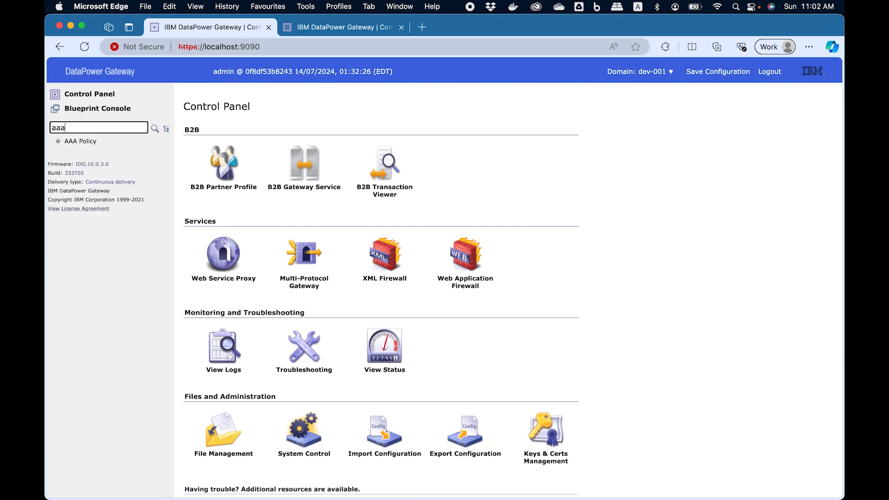
click(86, 142)
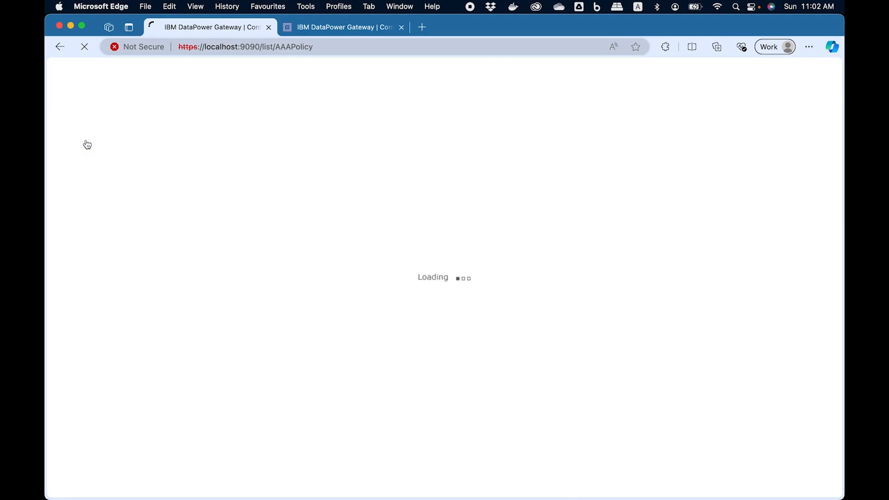
click(194, 196)
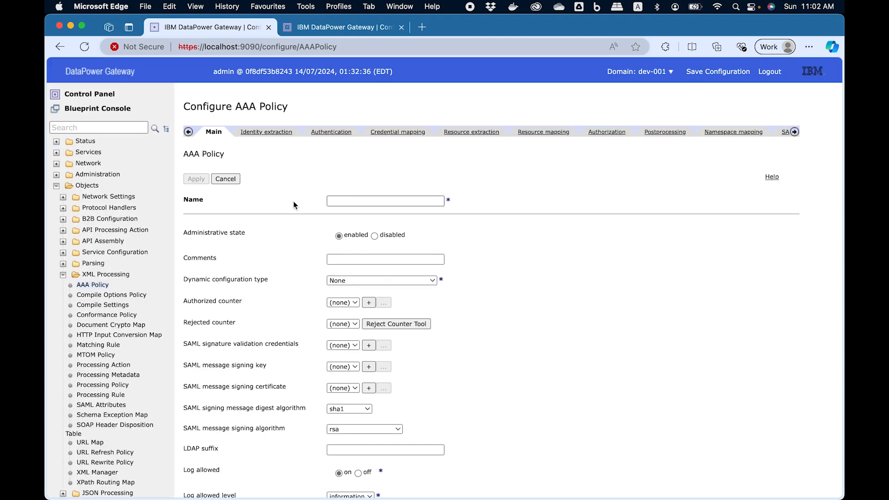
- Name the new AAA policy test-aaa-policy-01
scroll(259, 223, down, 2)
scroll(259, 224, up, 2)
scroll(575, 253, down, 1)
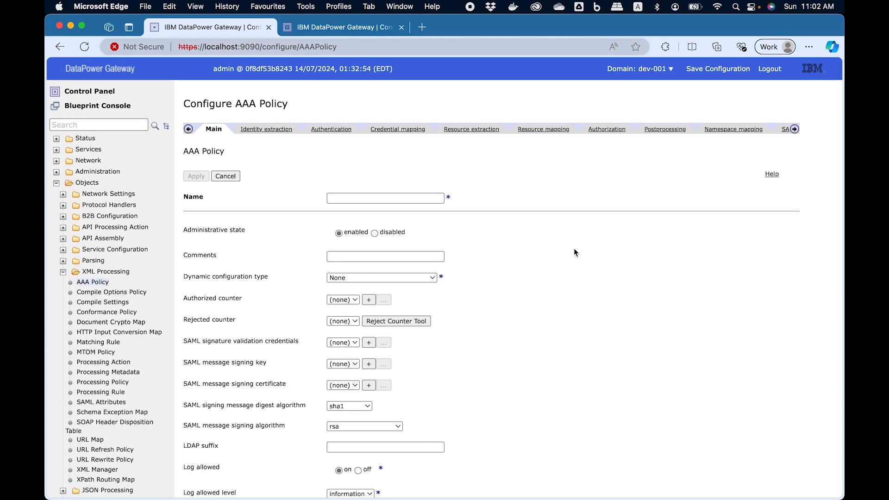
click(363, 196)
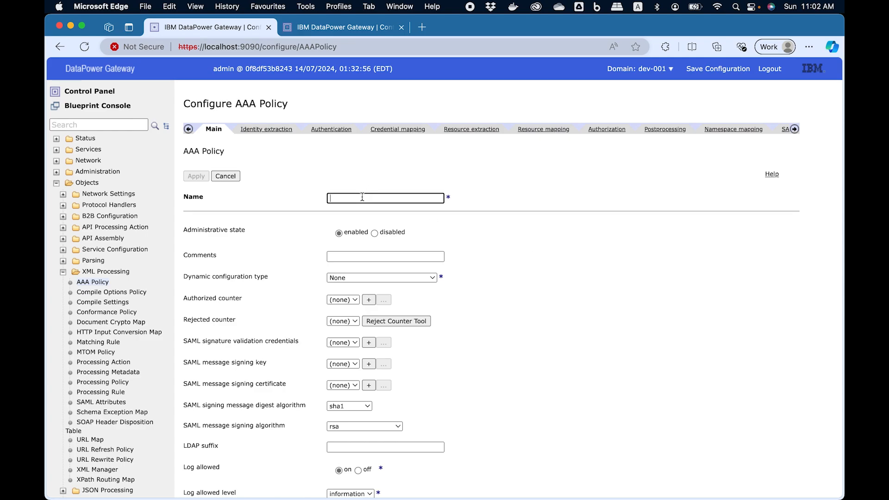
text(tes)
key(BackSpace)
key(BackSpace)
text(test-qqq)
key(BackSpace)
key(BackSpace)
key(BackSpace)
text(aaa-policy-01)
click(504, 169)
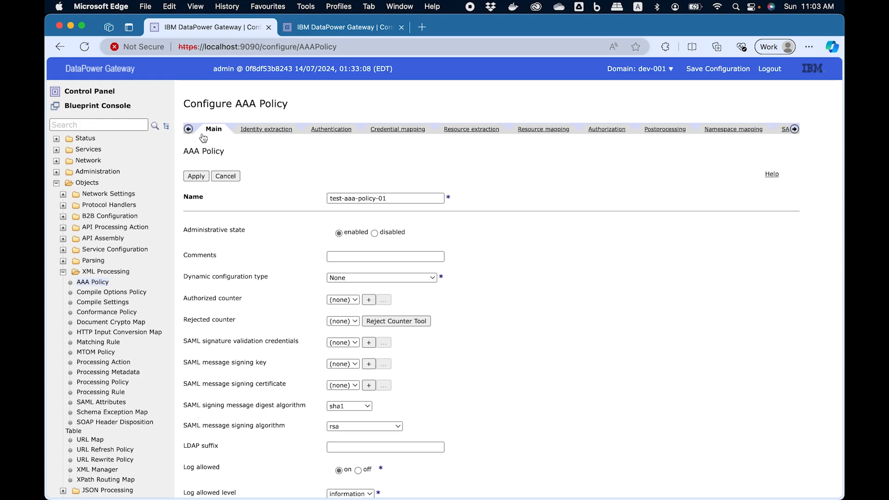
- Set the policy's identity extraction method to Subject DN of TLS certificate from connection peer
click(261, 130)
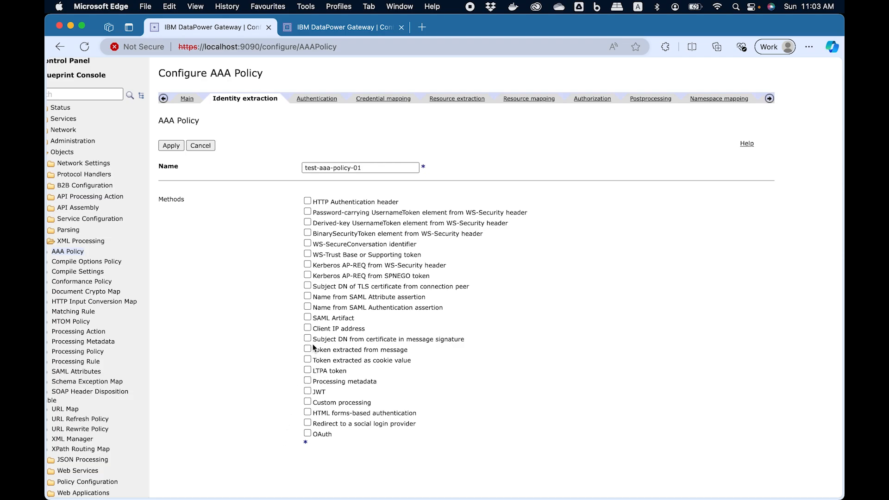
click(308, 287)
scroll(310, 288, left, 1)
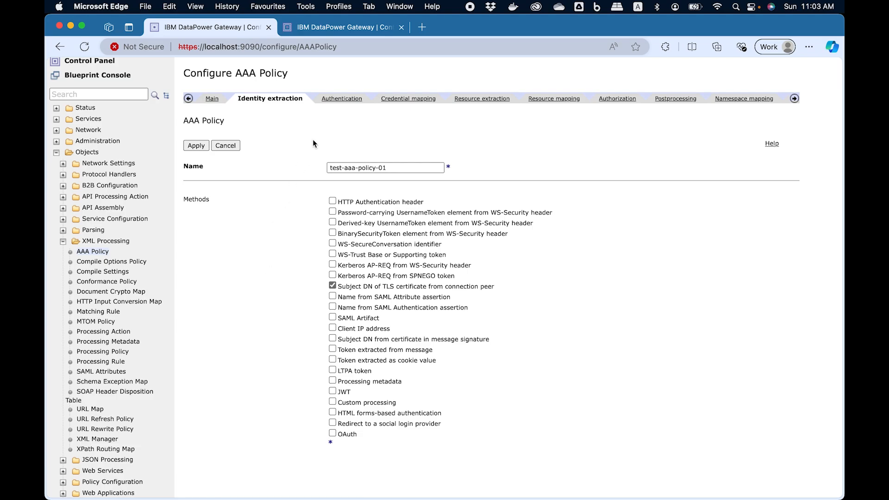
- Set the policy's authentication method to Use AAA information file
click(341, 99)
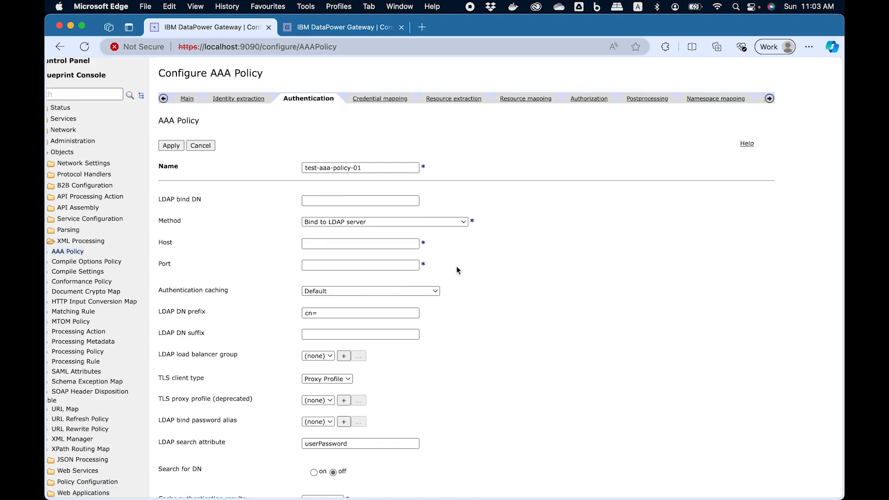
click(462, 221)
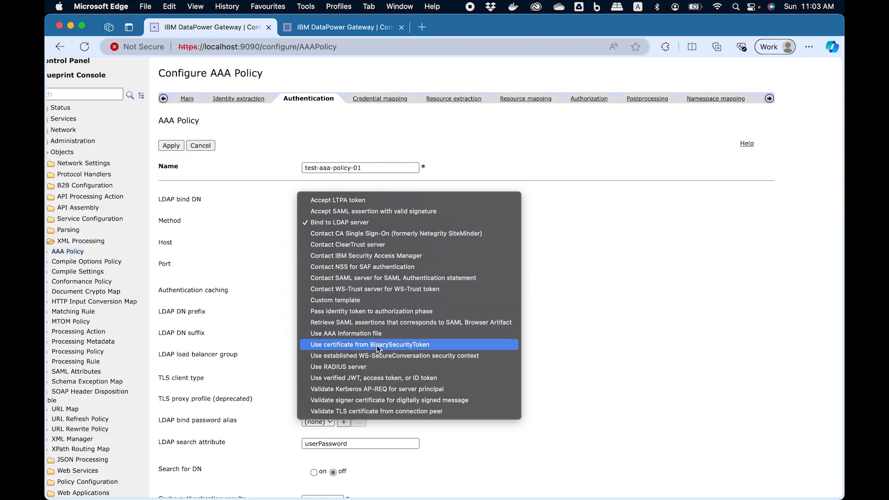
click(369, 334)
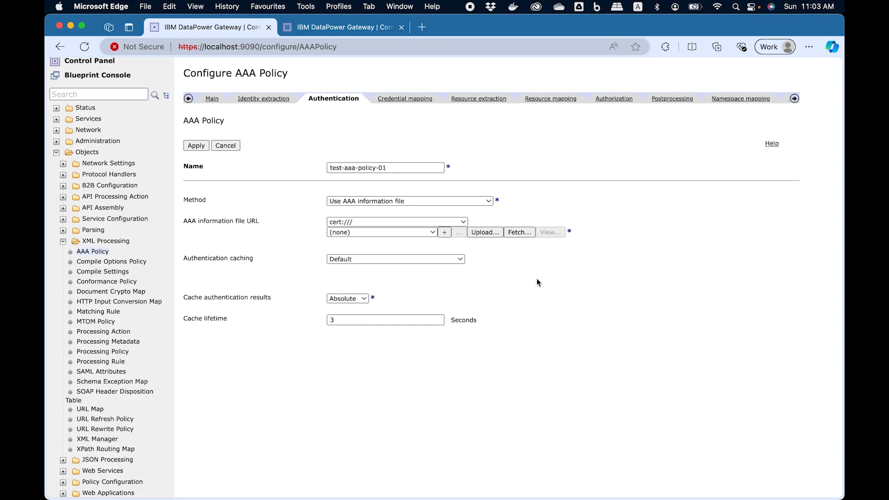
click(431, 249)
- Start a new AAA information file with no default credential name and open a new authenticated credential entry at its Distinguished Name
click(445, 233)
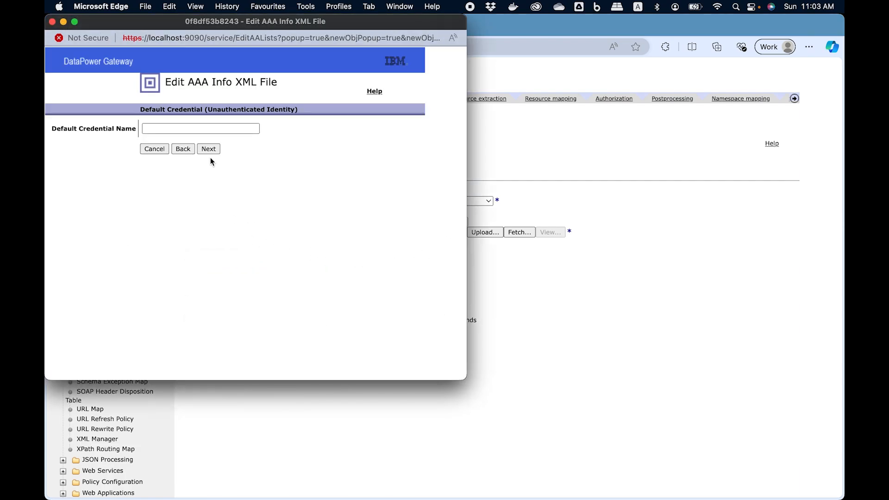
click(150, 126)
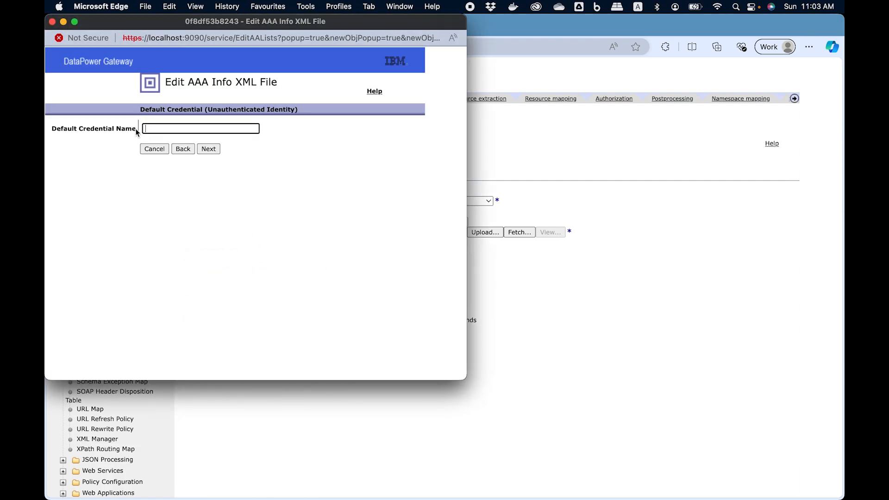
click(209, 150)
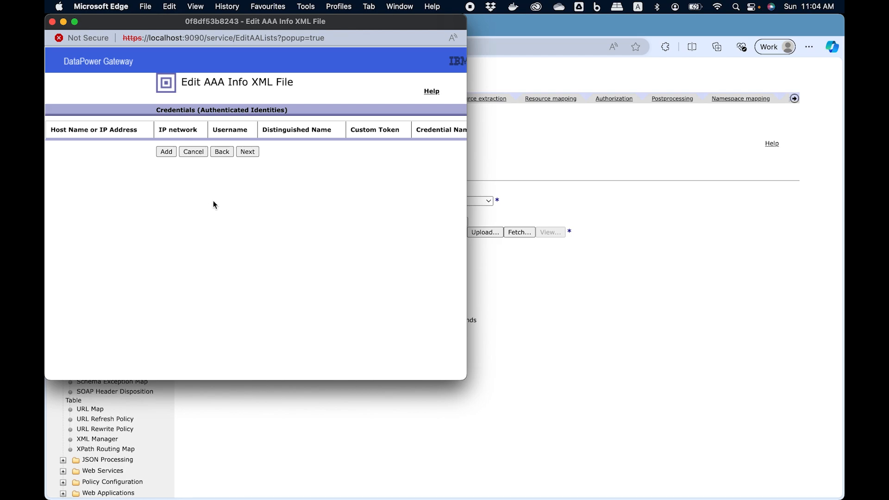
click(167, 152)
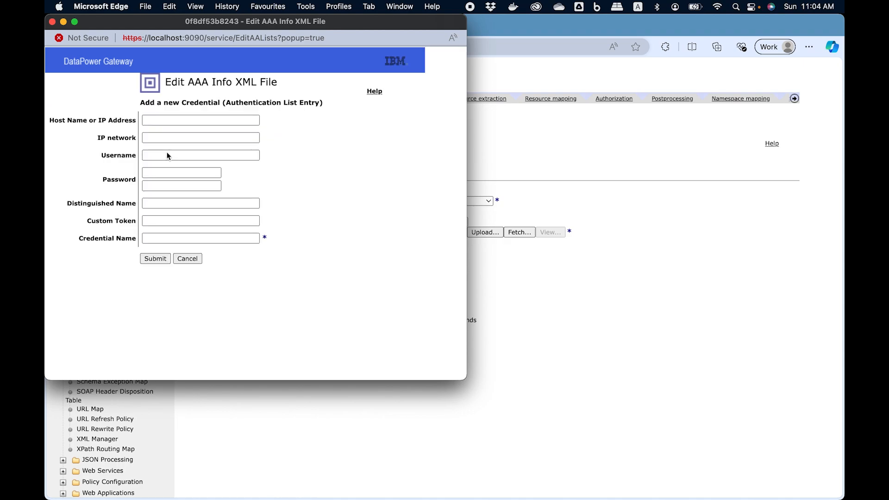
click(170, 204)
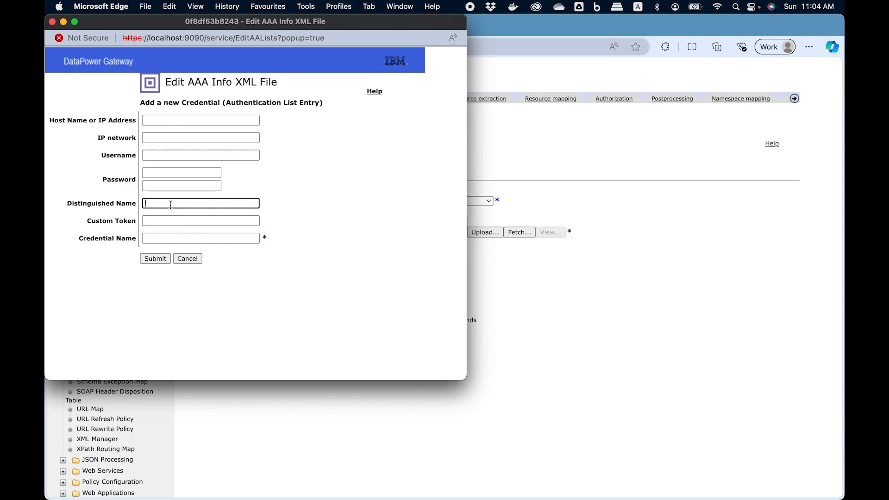
drag(333, 21, 477, 90)
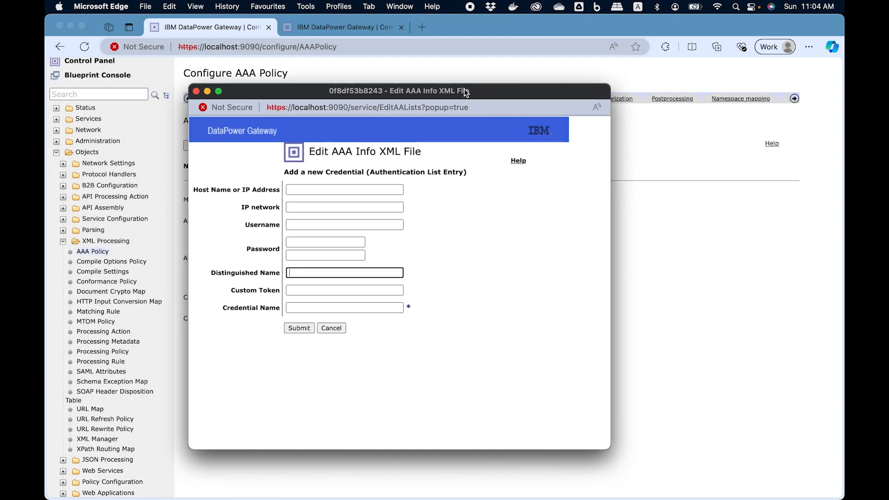
- In the second DataPower session, open the details of client-cert-sscert.pem in the cert: folder and copy its Subject value
click(352, 29)
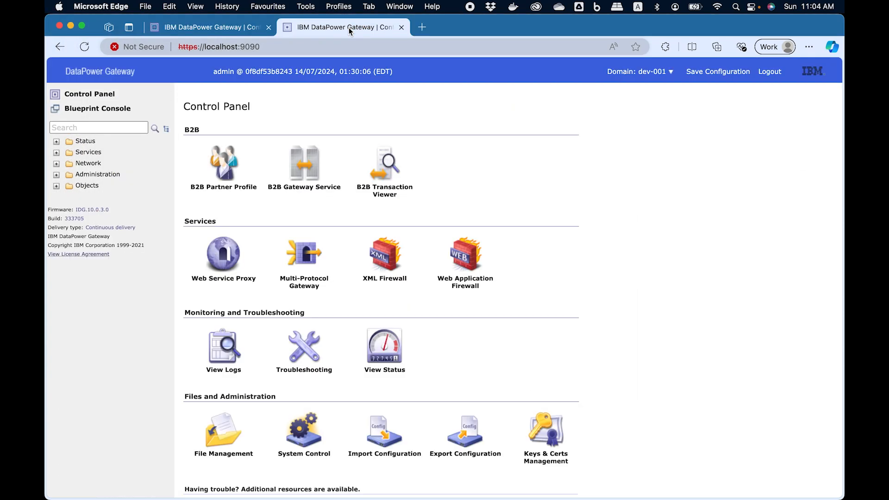
click(222, 439)
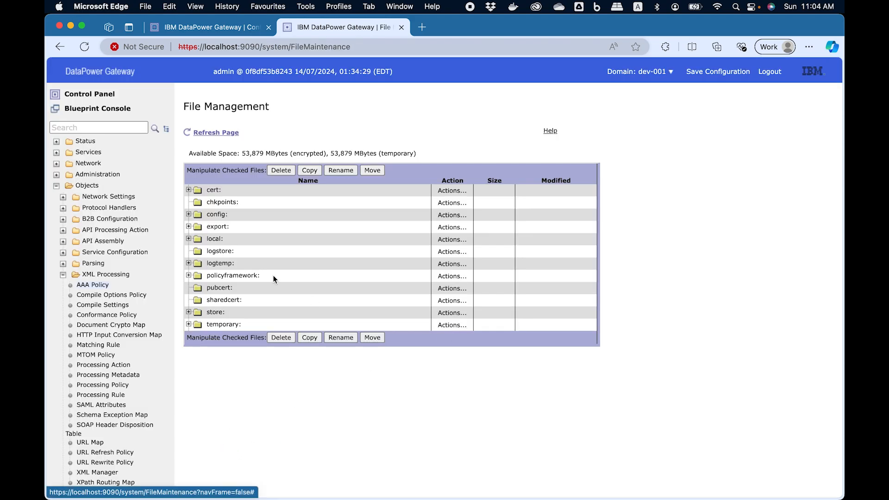
click(189, 189)
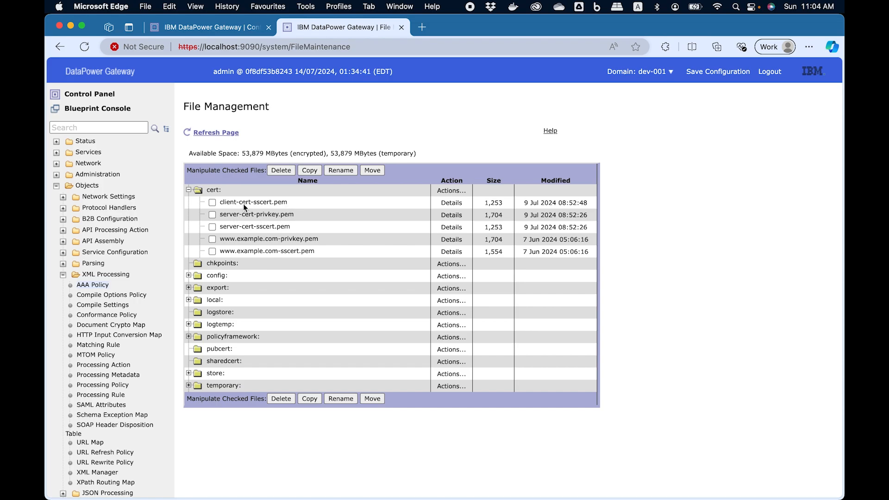
click(462, 204)
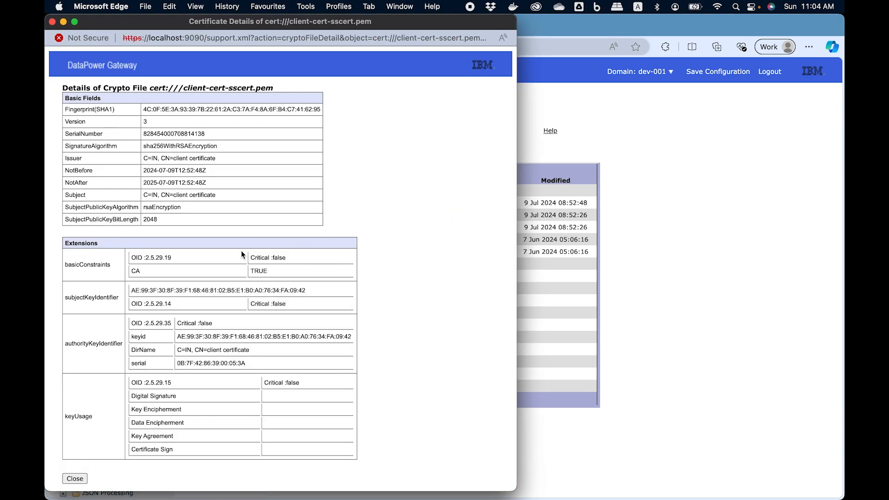
drag(218, 195, 137, 196)
key(super+c)
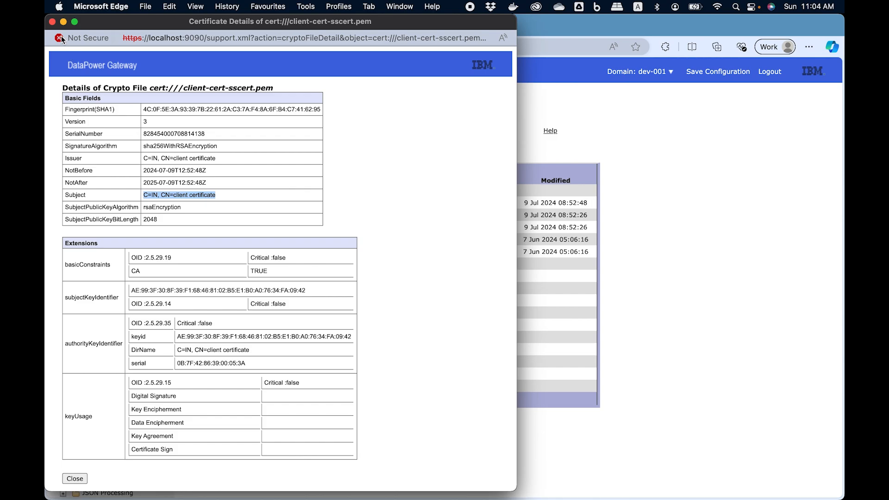
click(53, 22)
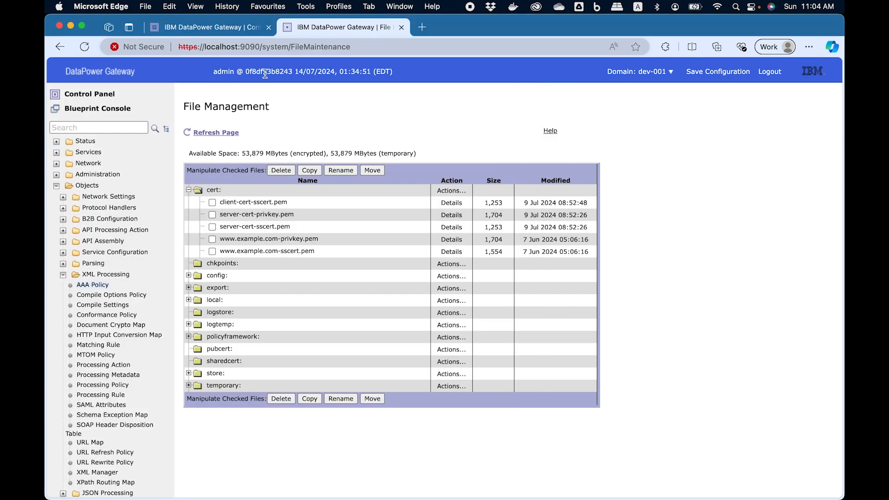
- Switch to Visual Studio Code and paste the copied subject on a new line below /account in Untitled-1
mouse_move(371, 486)
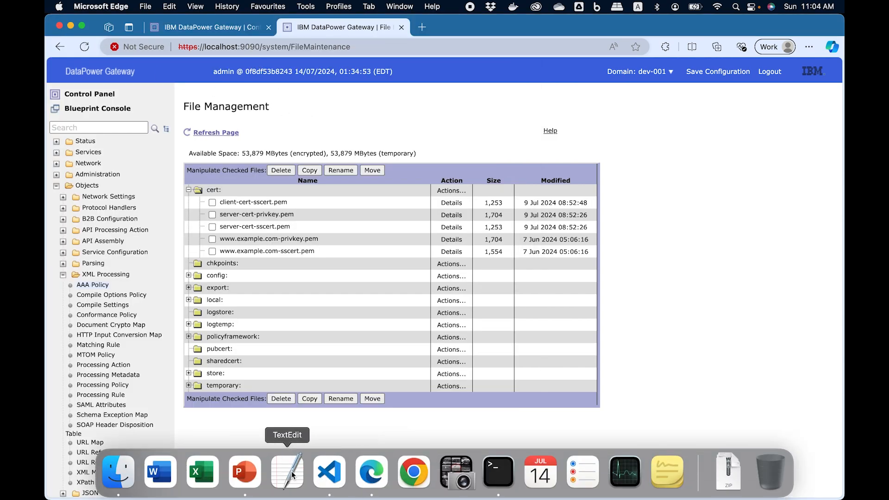
click(338, 478)
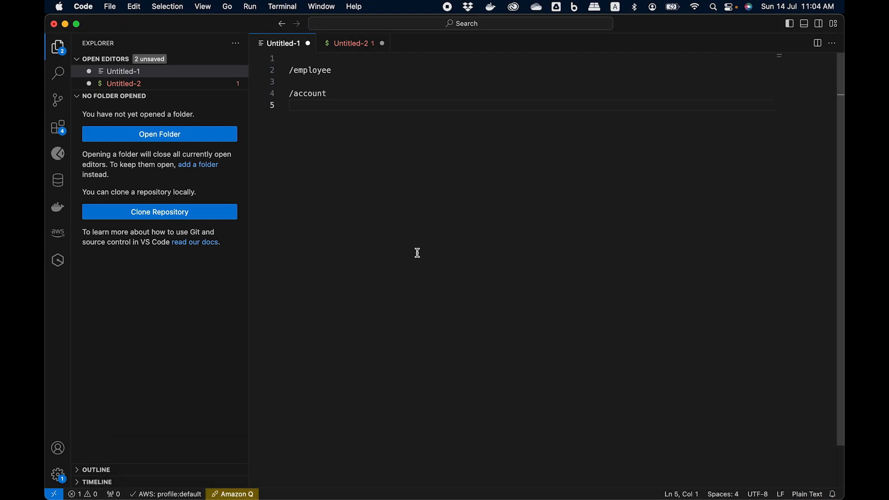
key(Return)
key(Return)
key(Return)
key(super+v)
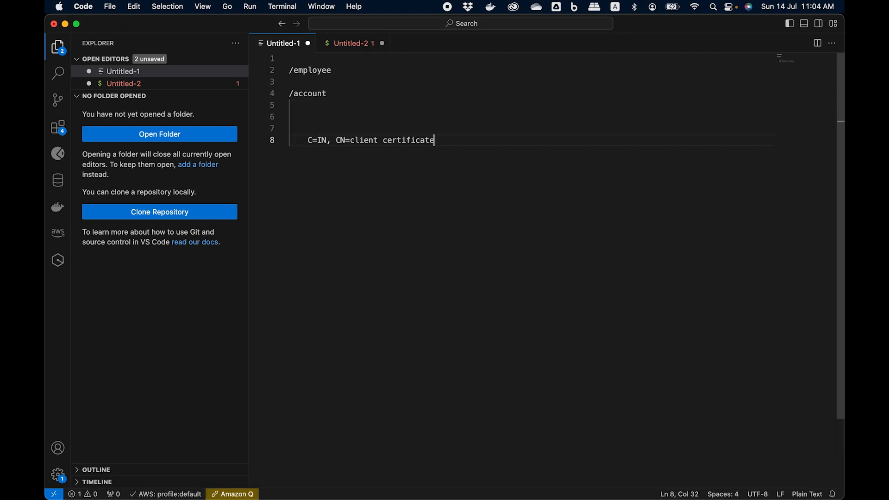
- Rewrite the pasted subject as /C=IN/CN=client certificate and copy the whole string
click(307, 141)
key(BackSpace)
key(BackSpace)
text(/)
key(Right)
key(Right)
key(Right)
key(Right)
key(Right)
key(BackSpace)
text(/)
key(Right)
key(BackSpace)
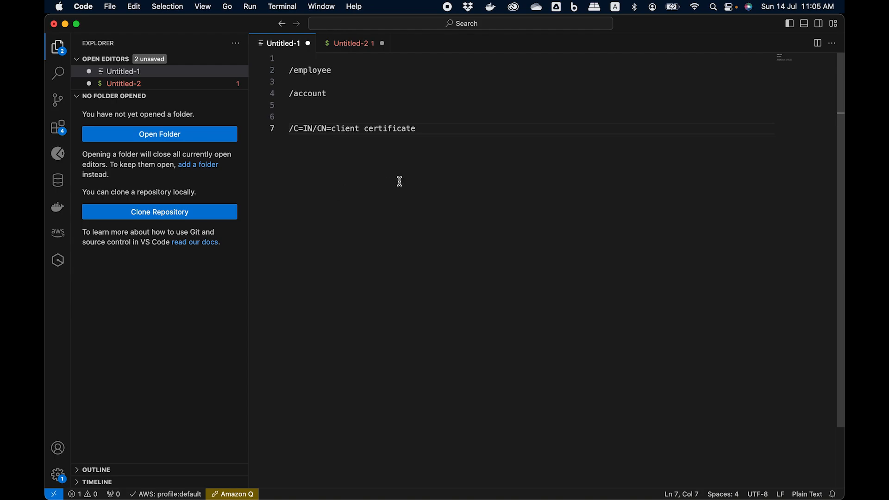
drag(409, 143, 290, 126)
key(super+c)
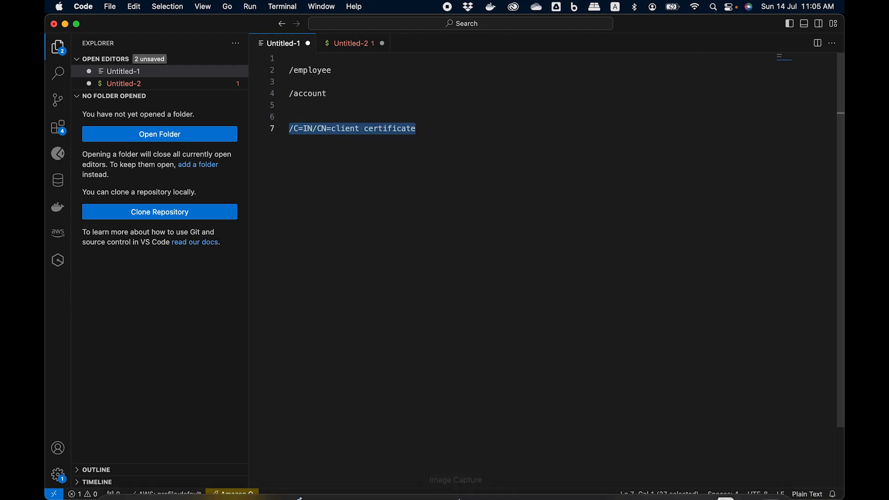
- Switch back to the AAA policy page in Microsoft Edge and close the leftover Confirm Action log window
mouse_move(408, 477)
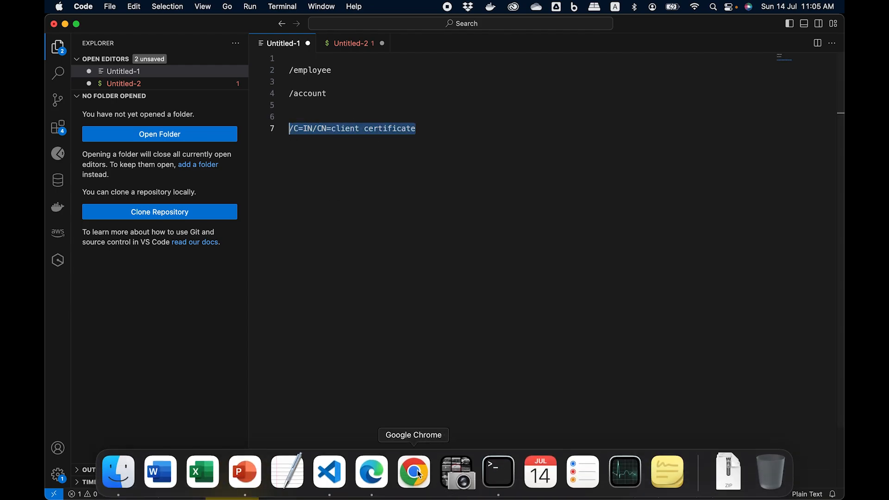
click(375, 477)
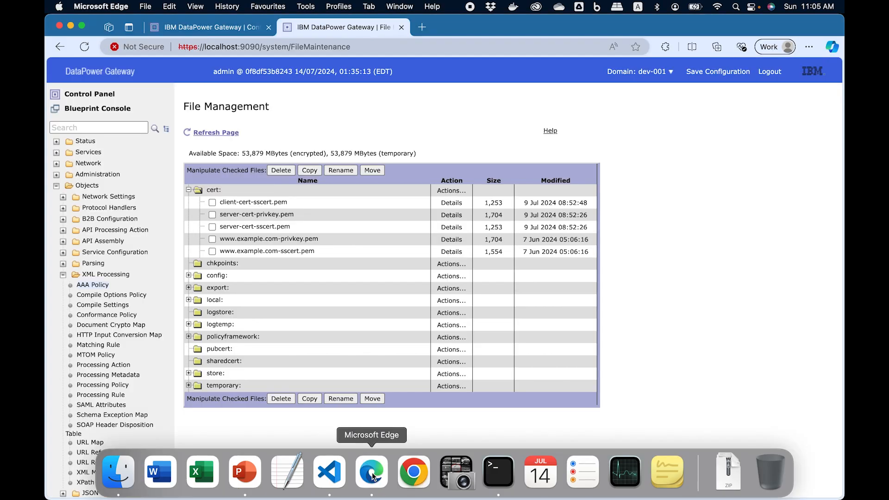
click(216, 29)
mouse_move(414, 475)
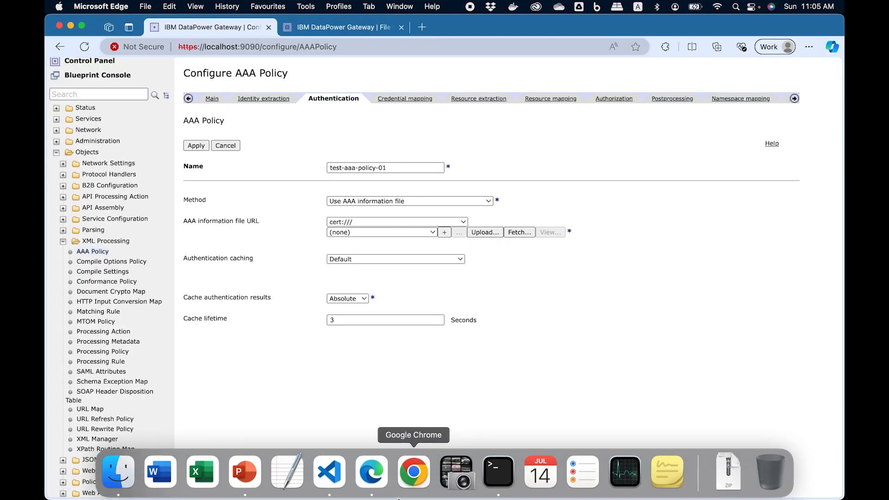
right_click(374, 472)
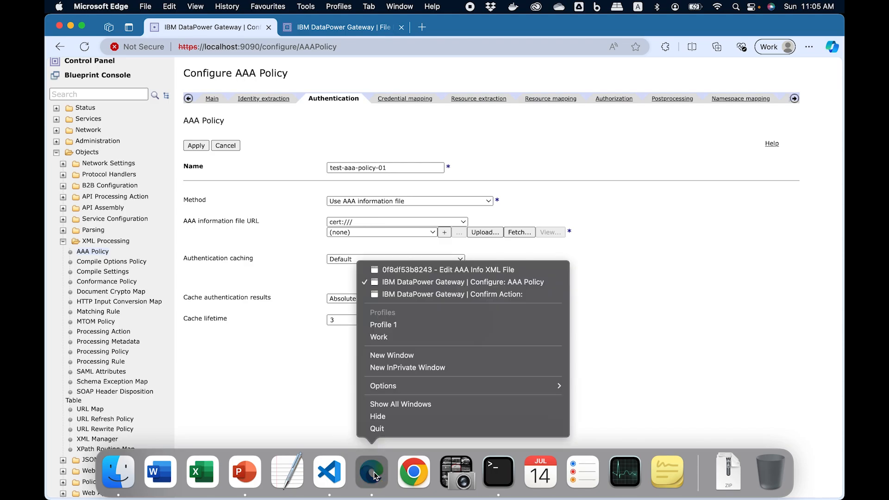
click(429, 296)
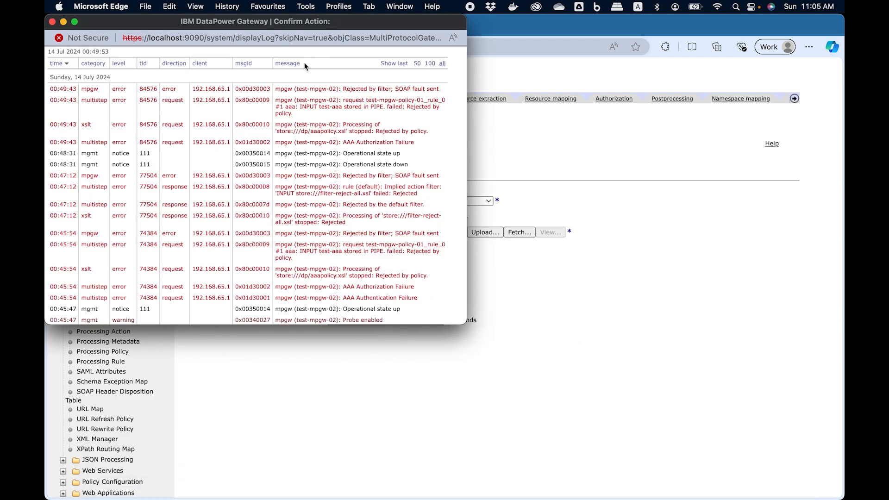
click(52, 22)
- Bring the Edit AAA Info XML File window with the new credential entry to the front
mouse_move(414, 484)
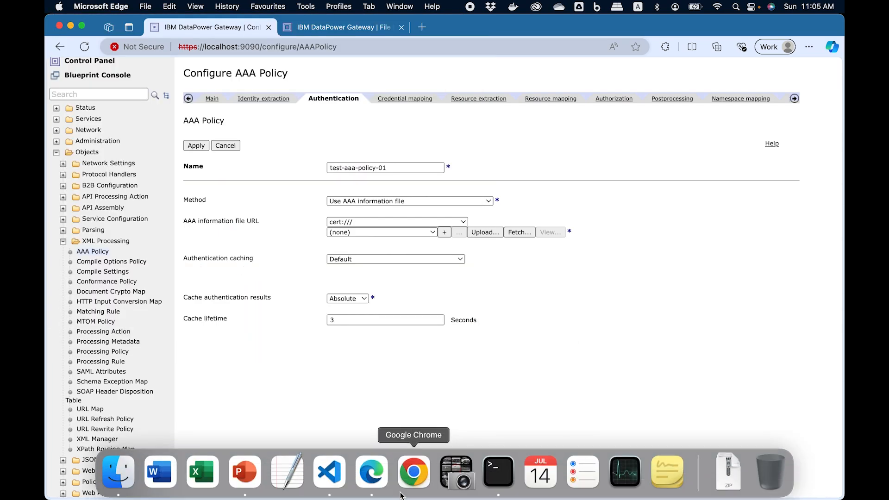
right_click(376, 479)
click(440, 284)
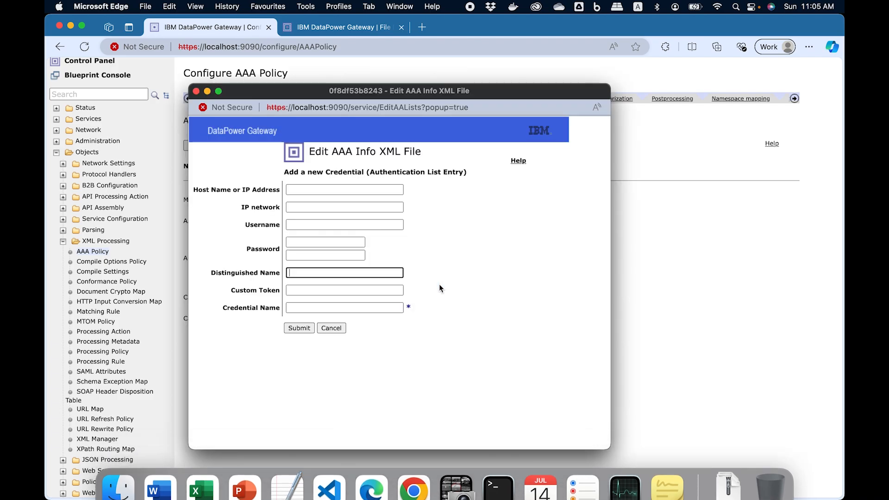
- Submit a credential entry with the copied Distinguished Name /C=IN/CN=client certificate and the credential name client-01
key(super+v)
click(462, 285)
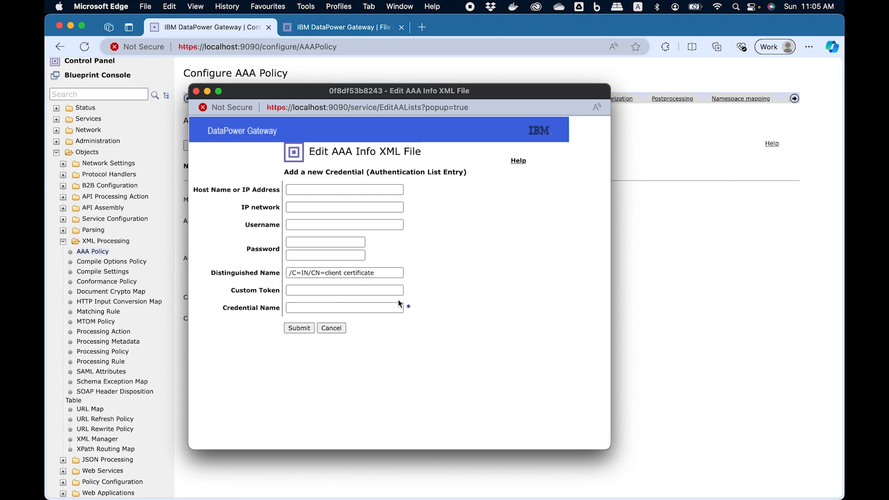
click(351, 307)
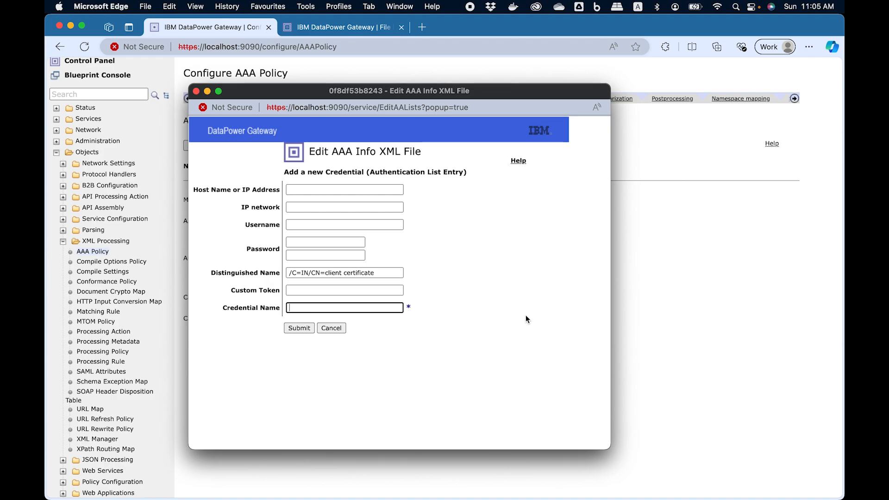
text(client-01)
click(303, 327)
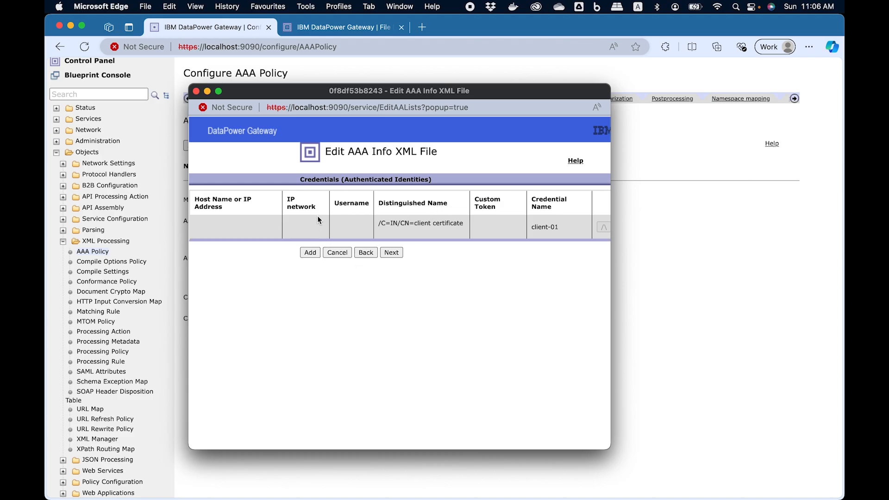
- Skip the credential and resource mappings and start a new authorization list entry for credential client-01
click(393, 253)
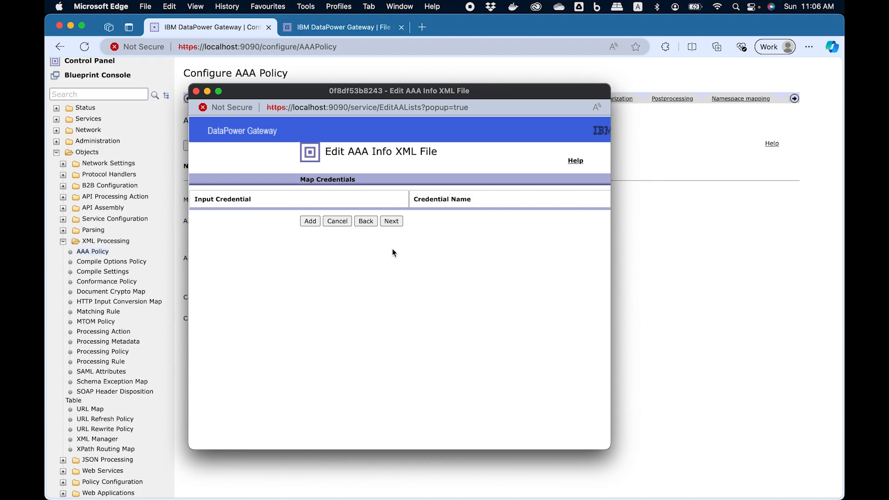
click(390, 221)
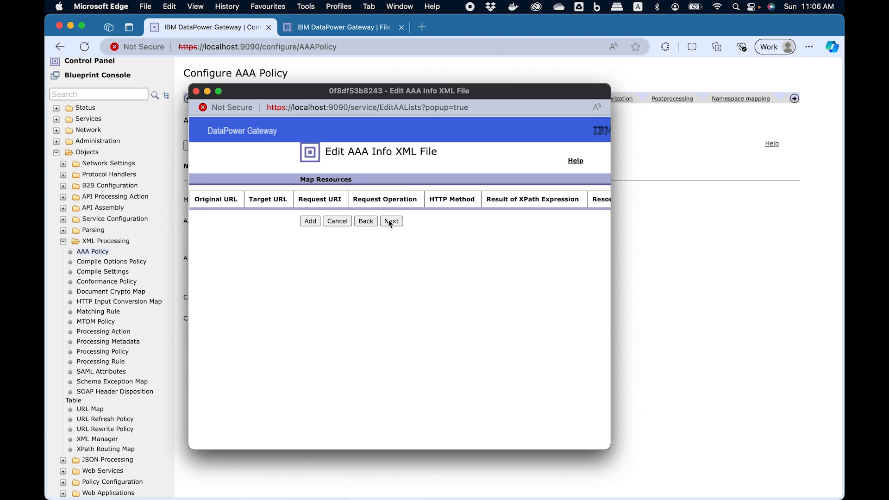
click(389, 222)
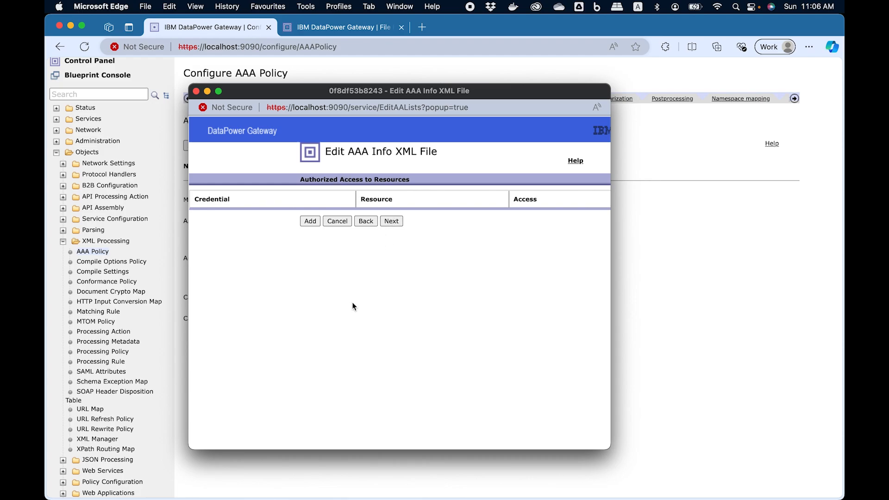
click(310, 221)
click(320, 189)
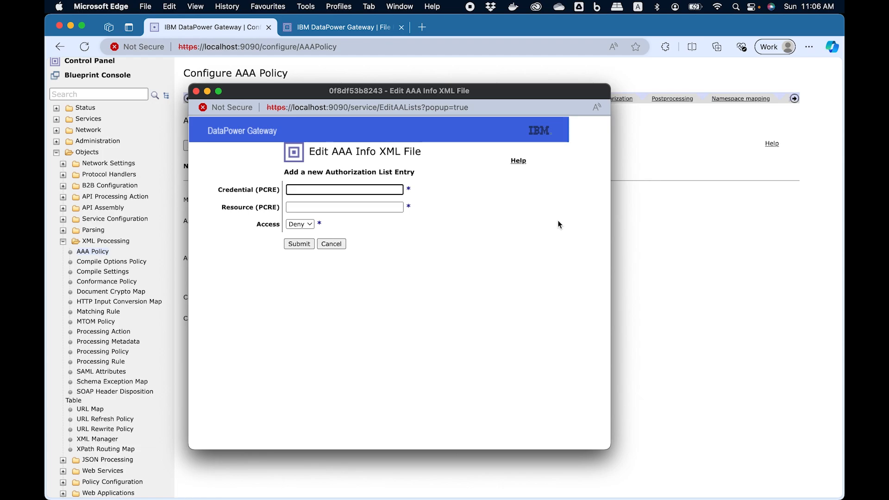
text(client-01)
click(529, 290)
click(384, 207)
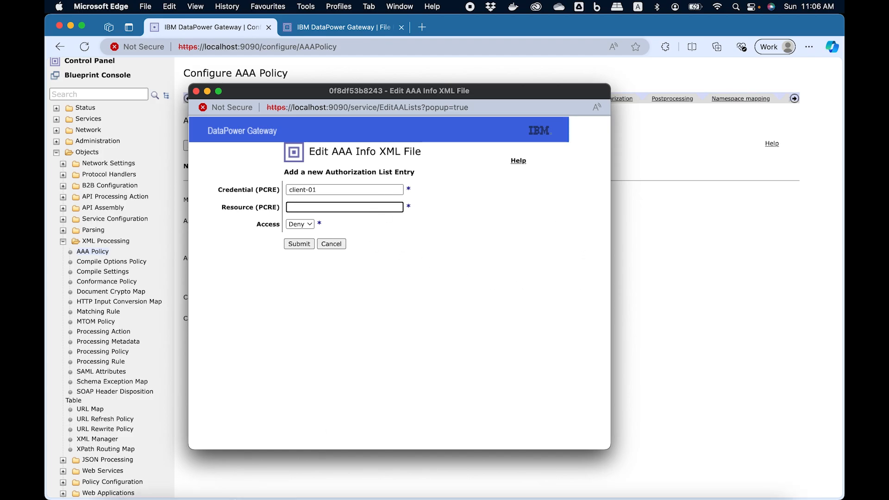
- Switch to Visual Studio Code and copy /employee from Untitled-1
mouse_move(288, 484)
click(329, 476)
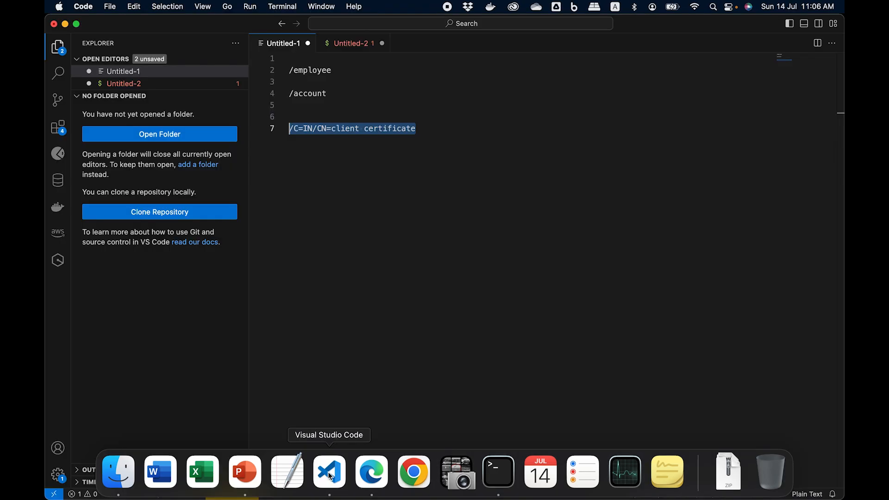
click(341, 73)
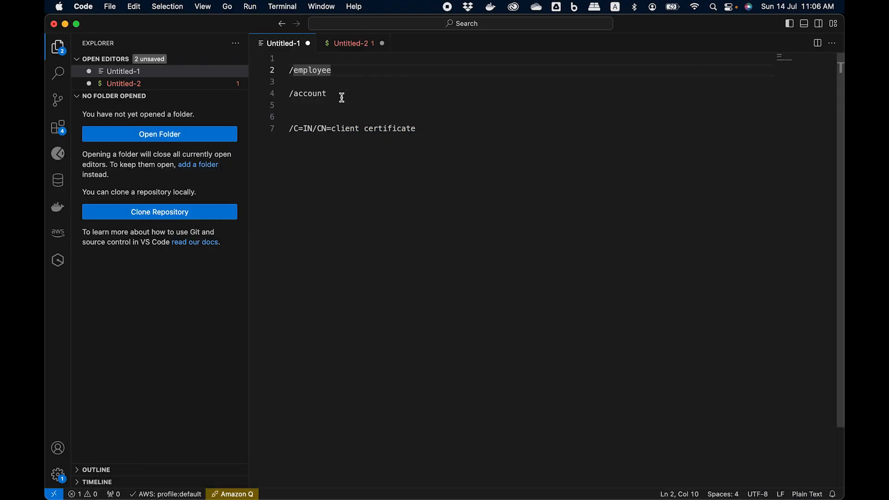
click(329, 93)
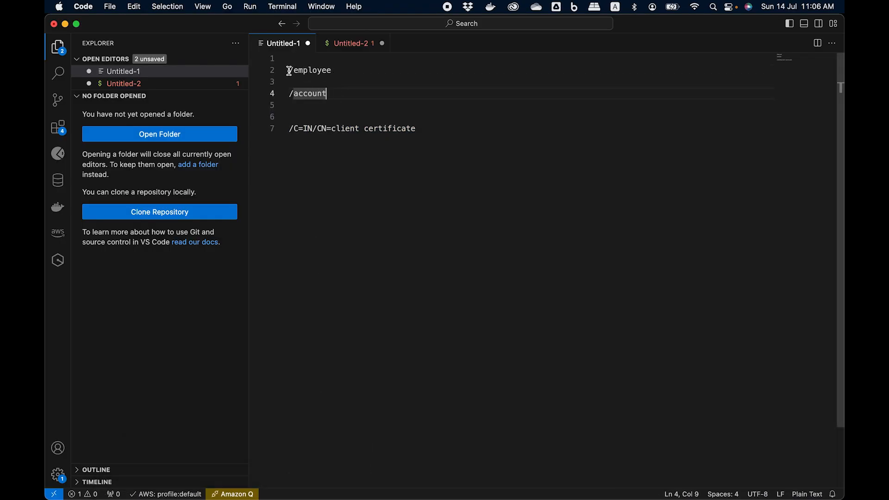
click(335, 71)
drag(336, 71, 289, 70)
key(super+c)
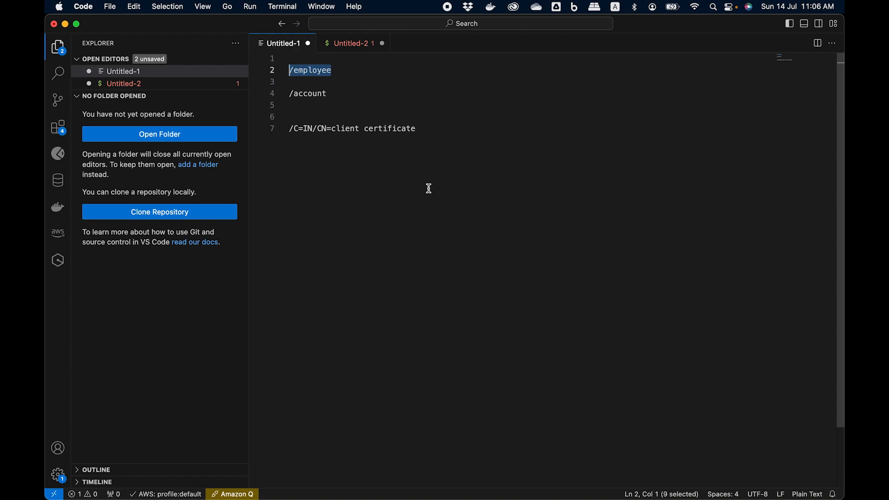
click(348, 94)
- Switch back to Microsoft Edge and submit the authorization entry with pasted resource /employee and access Allow
click(376, 479)
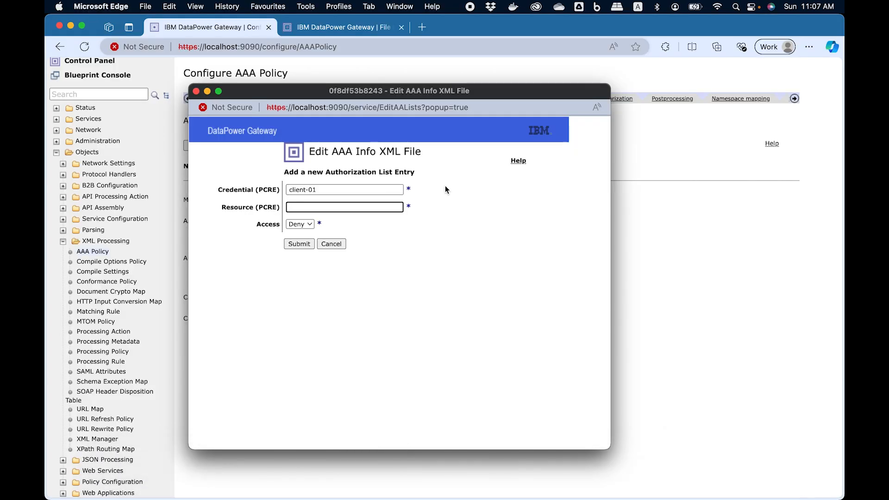
key(super+v)
click(310, 224)
click(310, 215)
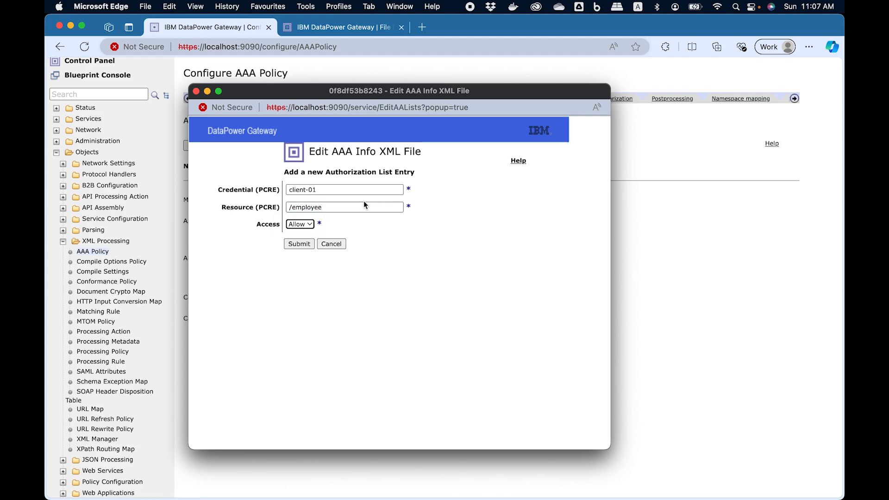
click(304, 245)
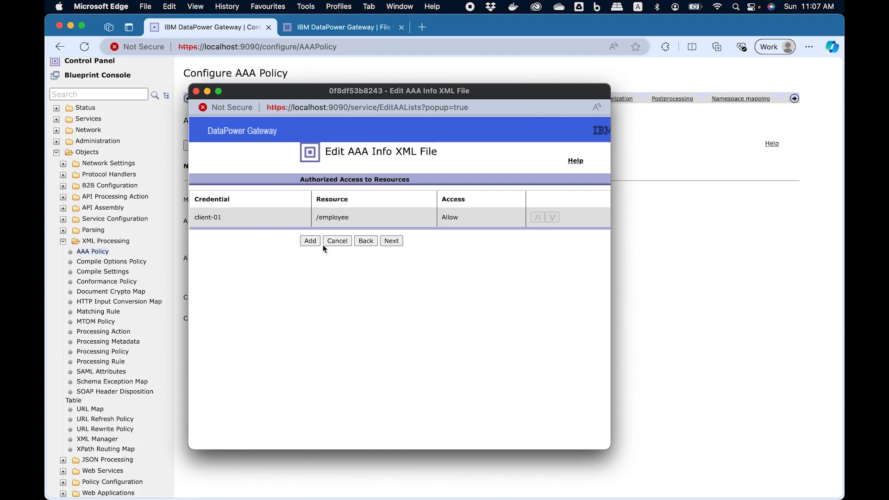
- Start a second authorization list entry and enter client-01 as its credential
click(310, 241)
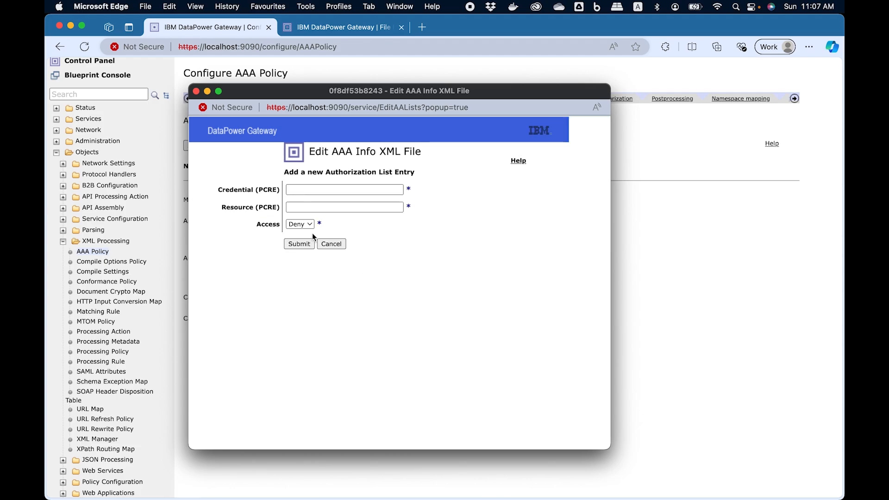
click(324, 190)
text(client-01)
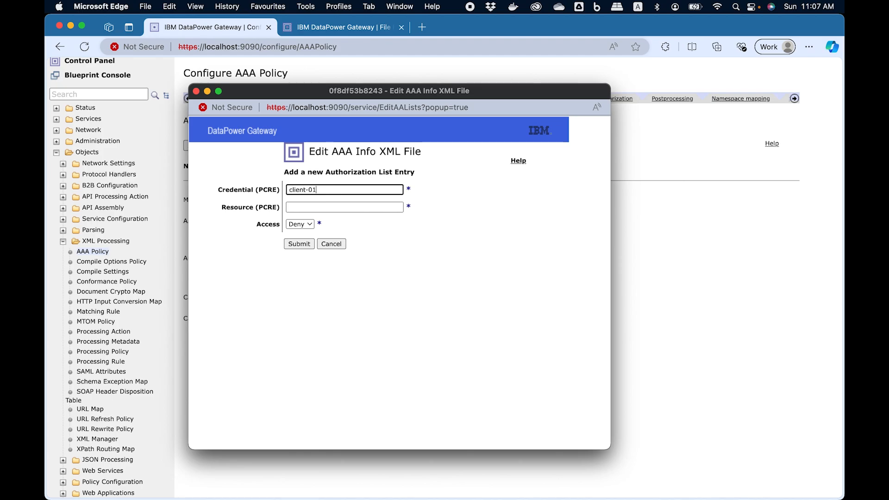
click(321, 208)
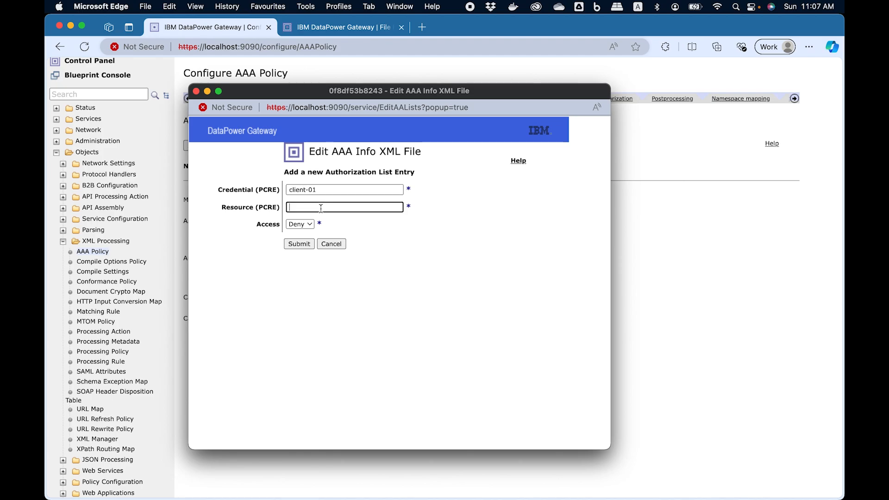
- Switch to Visual Studio Code and copy /account from Untitled-1
click(328, 486)
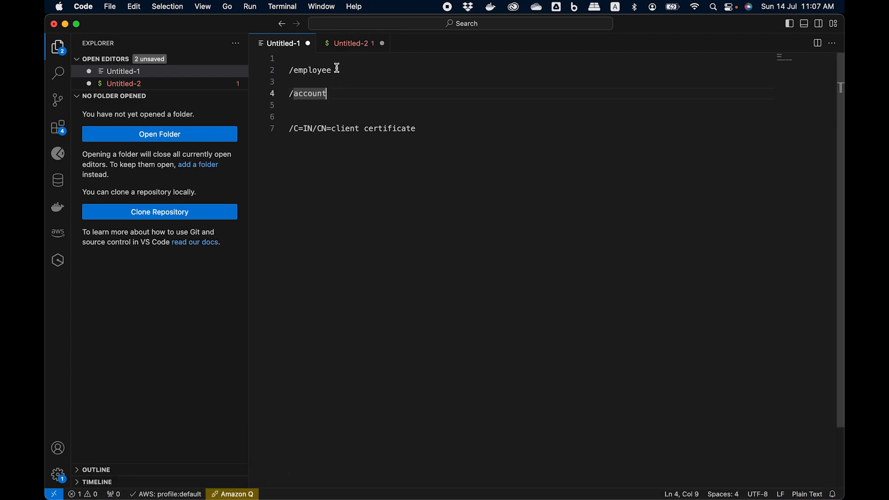
click(337, 104)
drag(328, 94, 288, 94)
key(super+c)
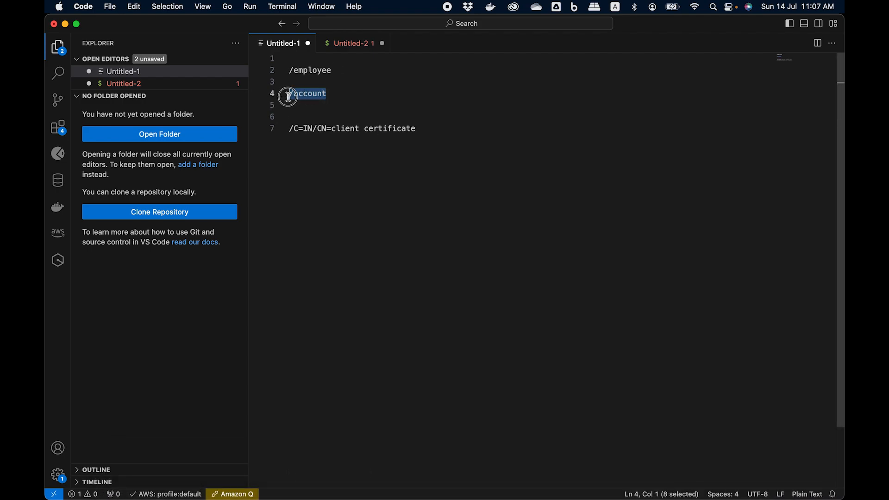
- Switch back to Microsoft Edge, paste /account as the resource and submit the entry with Deny access
key(super+Tab)
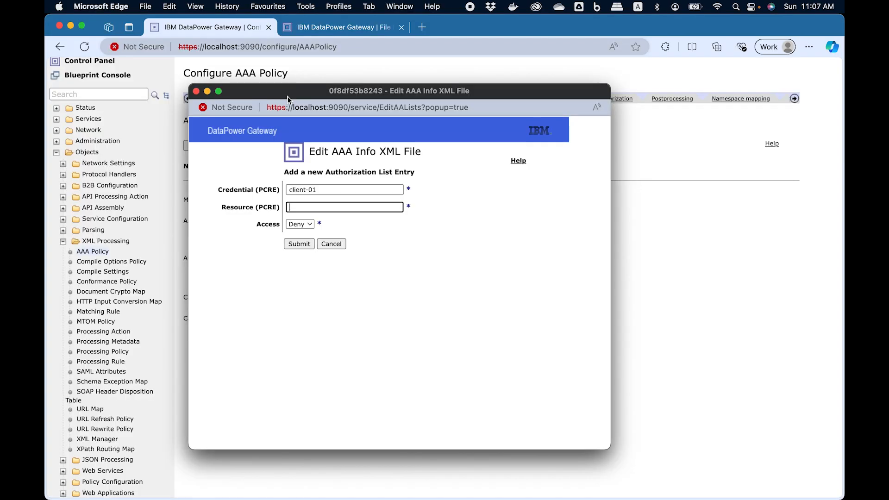
key(super+v)
click(309, 244)
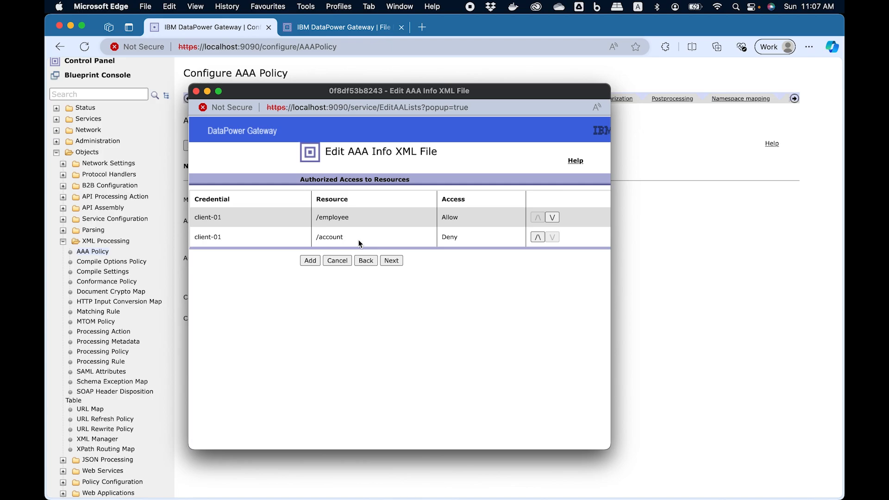
- Save the AAA info file as aaa-info-01.xml in local:///, commit its creation and finish the editor
click(391, 261)
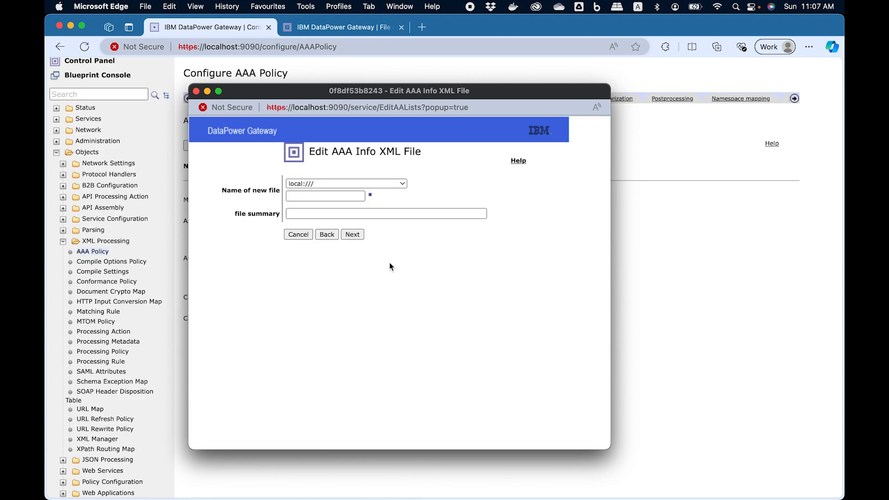
click(314, 196)
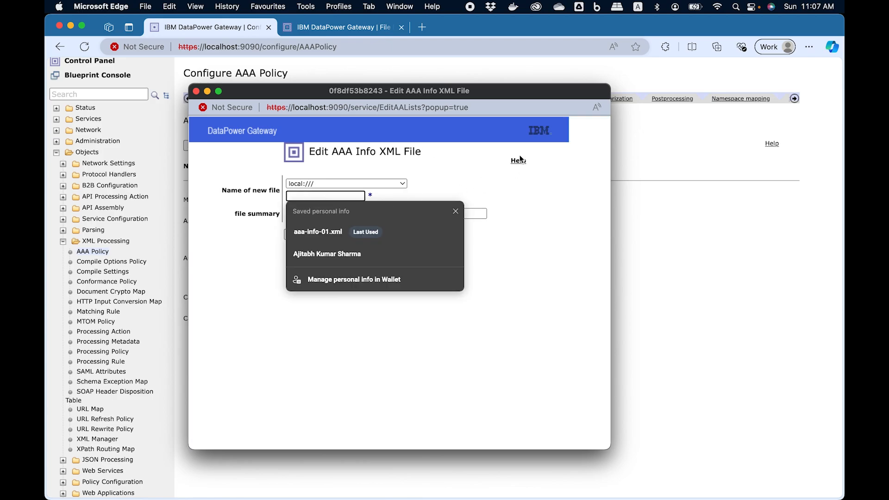
click(348, 232)
click(434, 186)
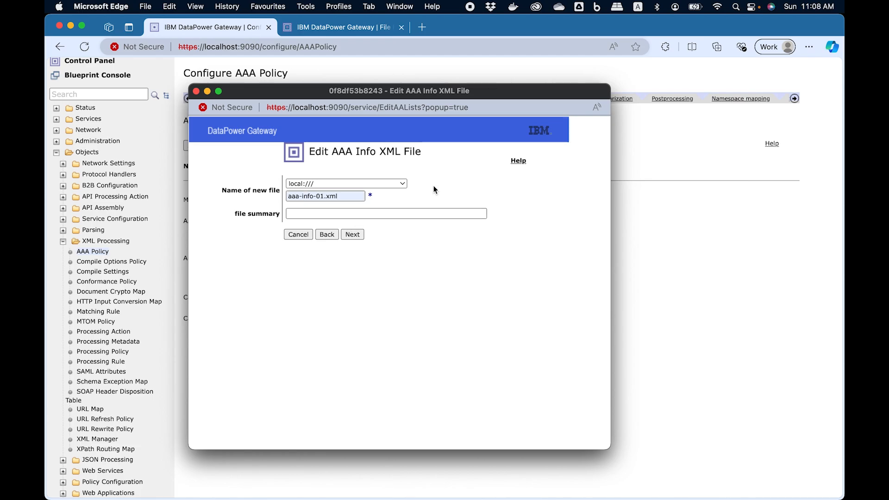
click(352, 234)
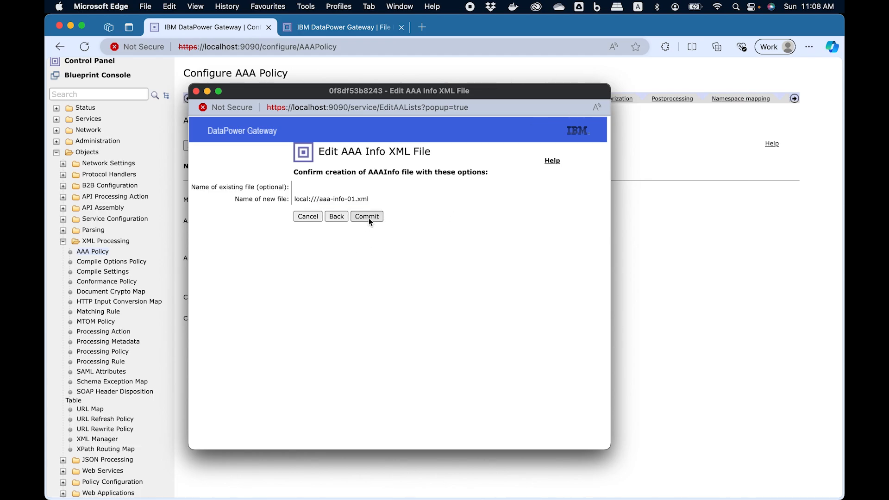
click(370, 217)
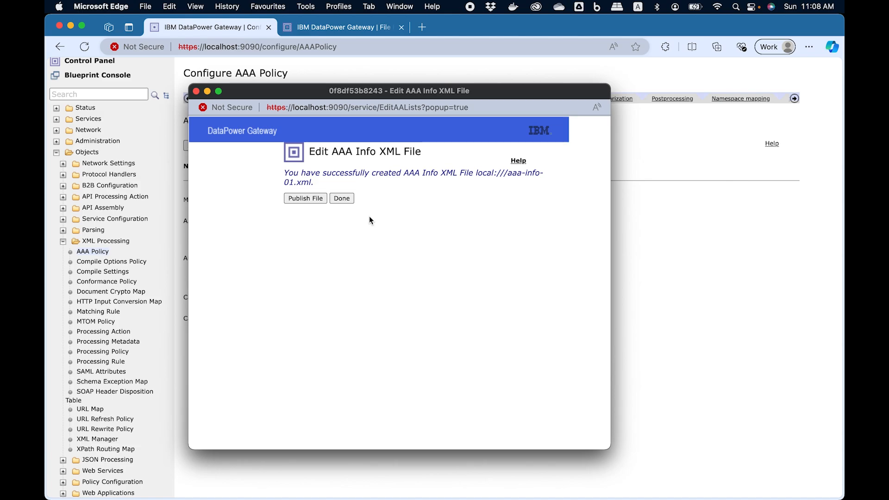
click(340, 199)
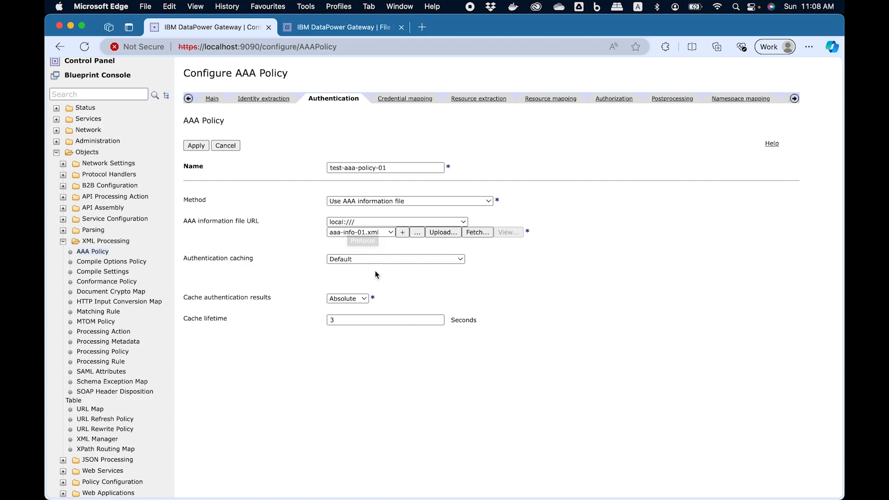
- Leave credential mapping as None and select URL sent by client as the resource extraction information
click(408, 98)
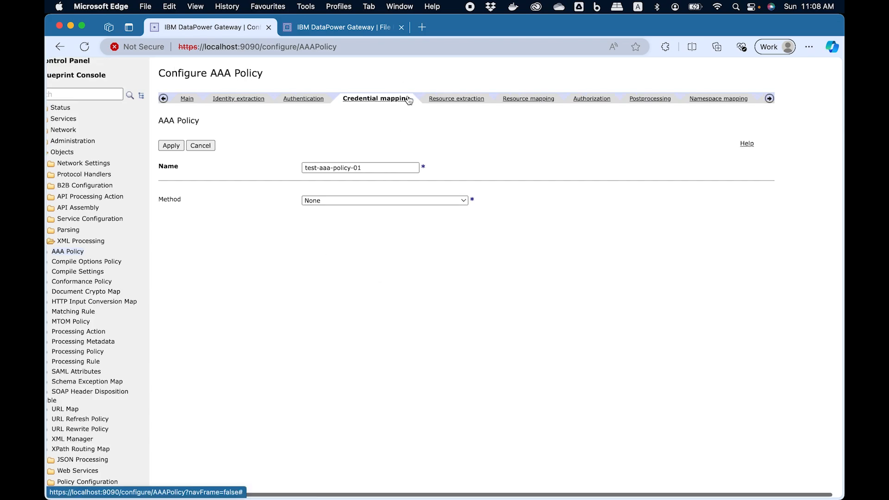
click(468, 99)
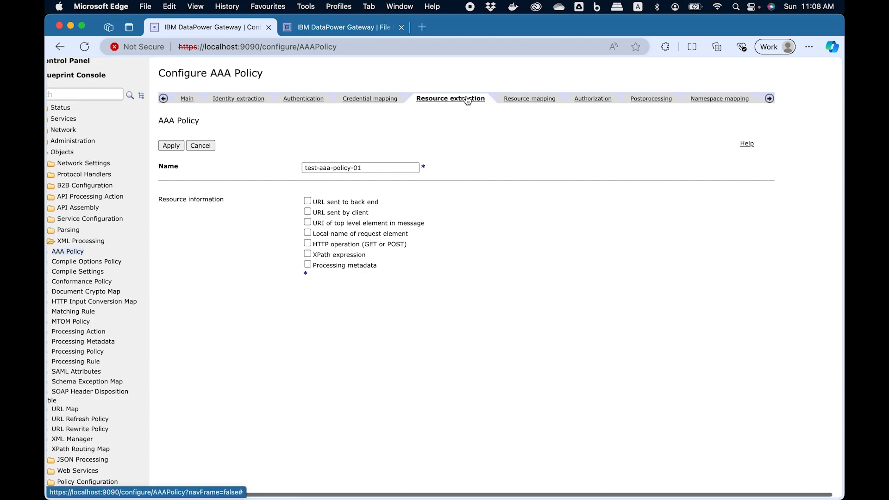
click(307, 212)
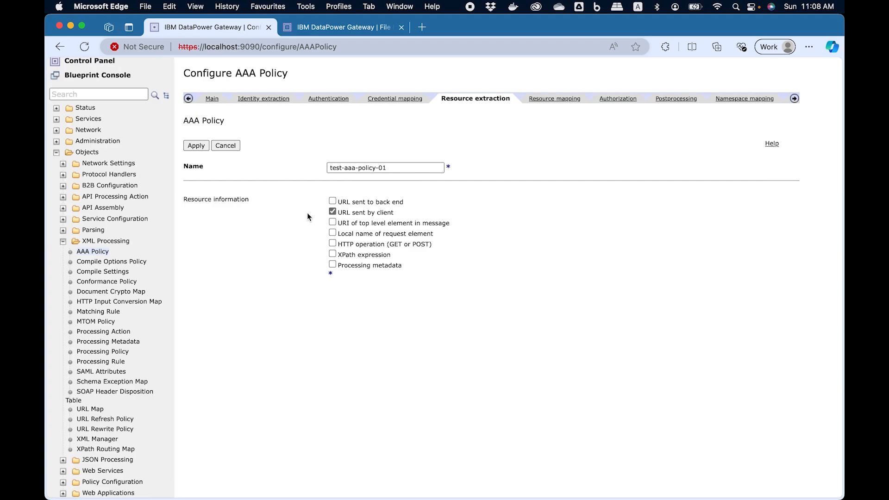
- Leave resource mapping as None and set the authorization method to AAA information file
click(555, 99)
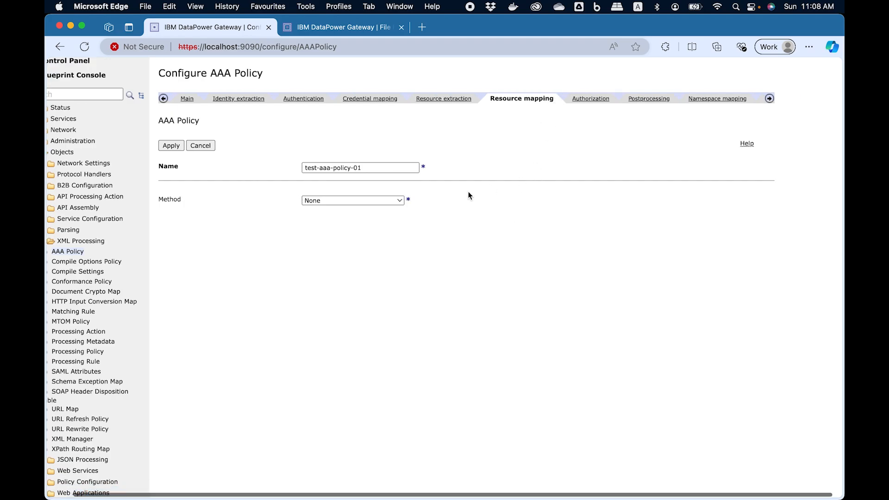
click(594, 99)
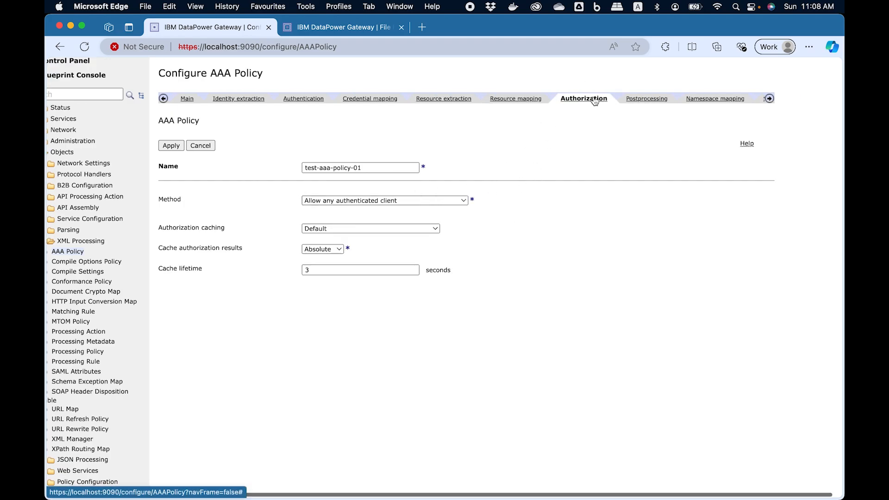
click(379, 207)
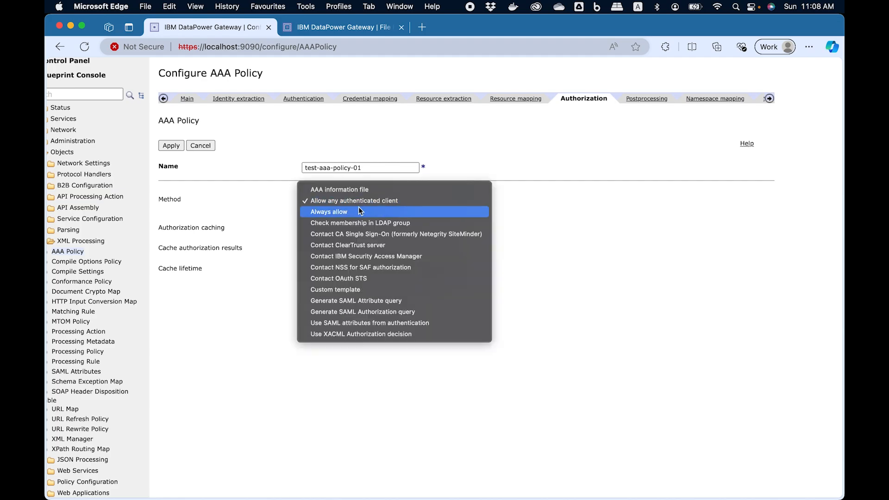
click(352, 185)
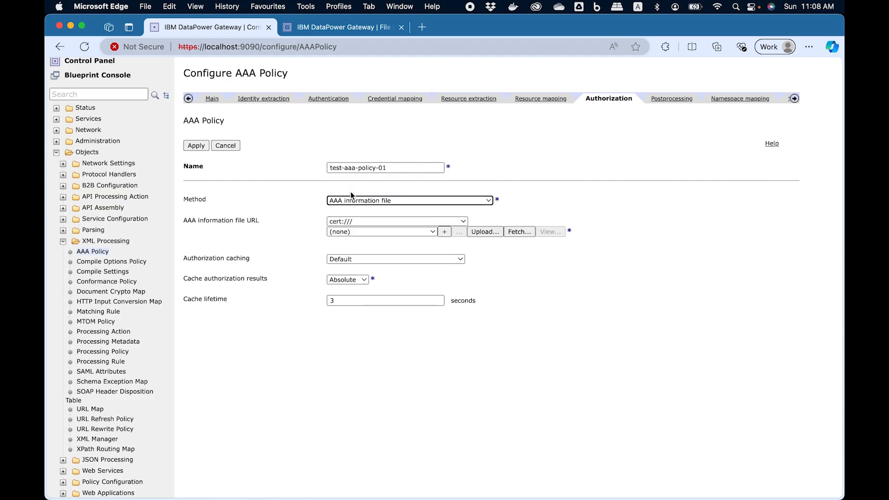
- Select aaa-info-01.xml in local:/// as the authorization AAA information file, apply the AAA policy and save the configuration
click(375, 223)
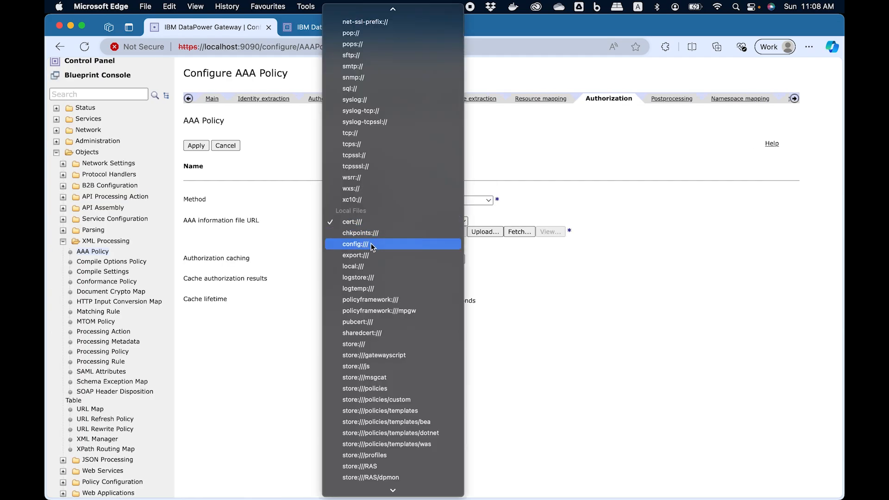
click(369, 265)
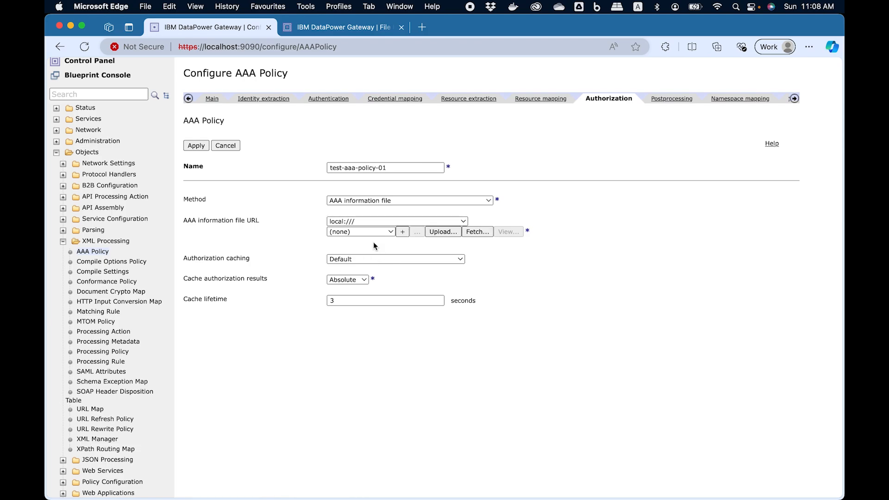
click(381, 233)
click(375, 246)
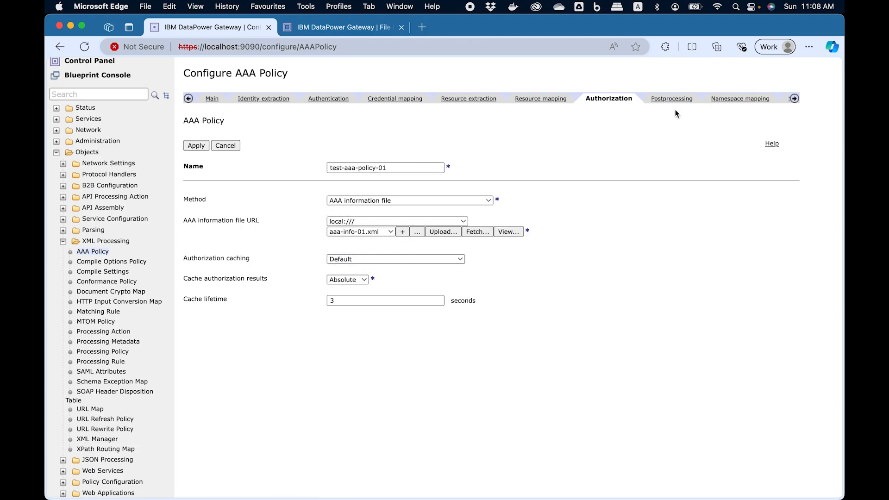
click(197, 146)
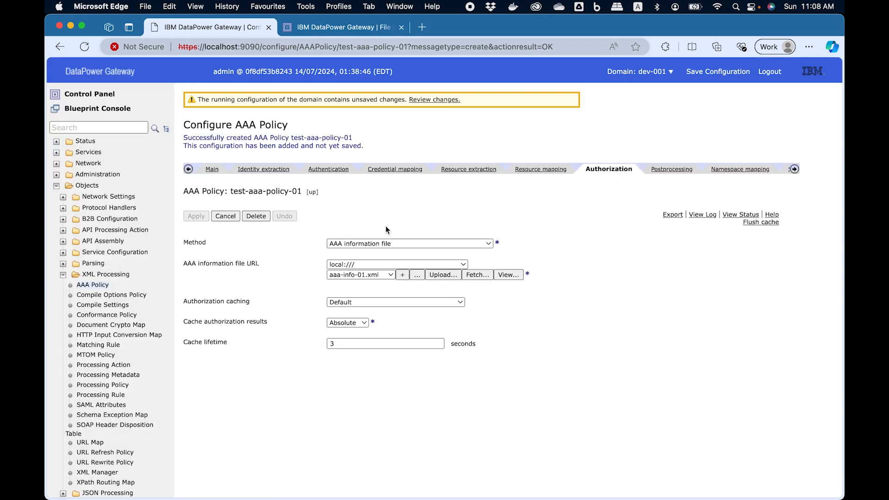
click(703, 72)
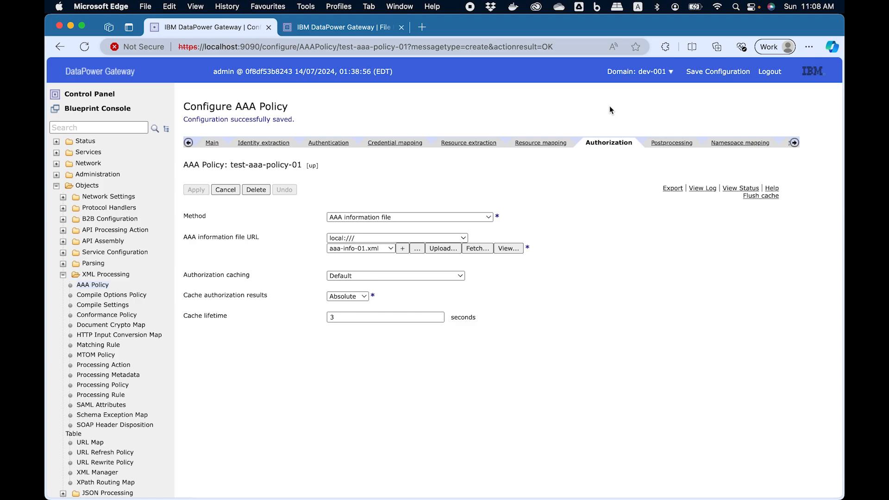
- Review the policy's identity extraction and authentication settings, then switch to Visual Studio Code to check the /employee, /account and certificate DN entries
click(251, 144)
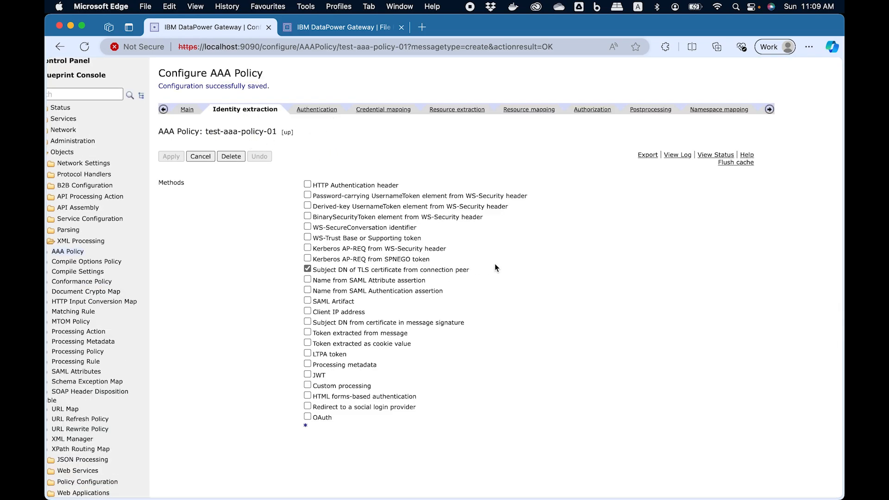
click(327, 109)
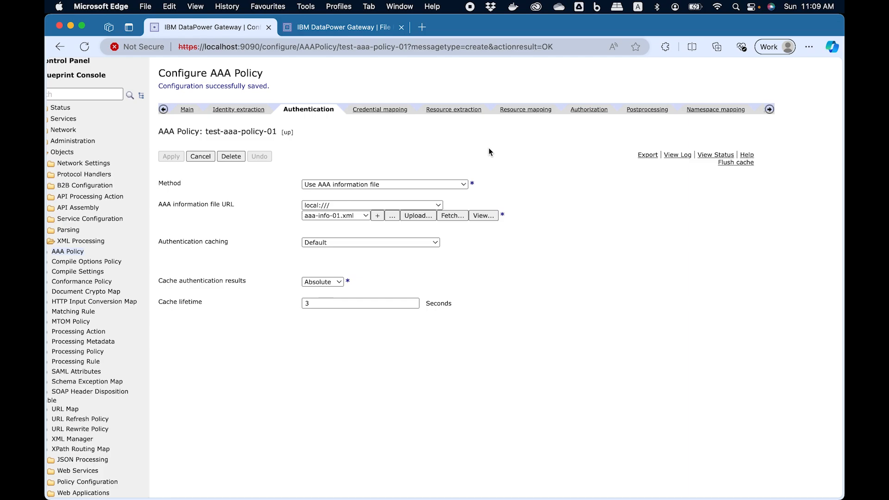
mouse_move(407, 477)
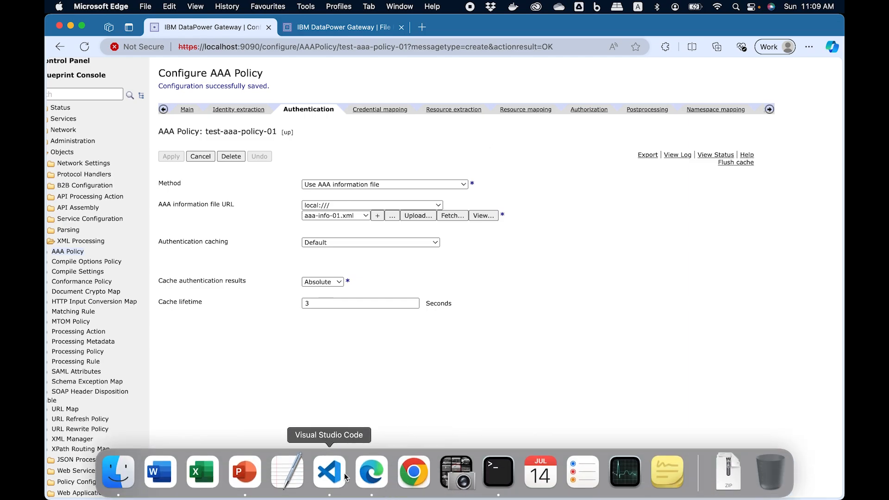
click(330, 472)
drag(340, 69, 283, 69)
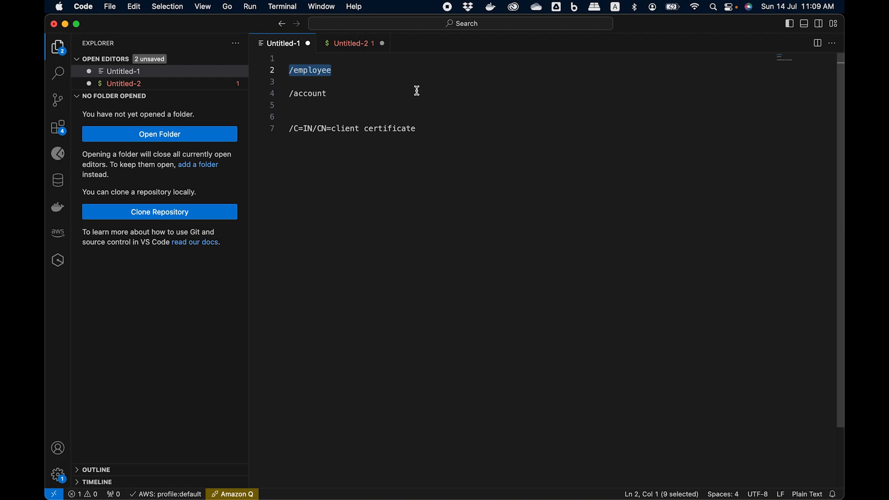
drag(333, 93, 292, 96)
click(332, 188)
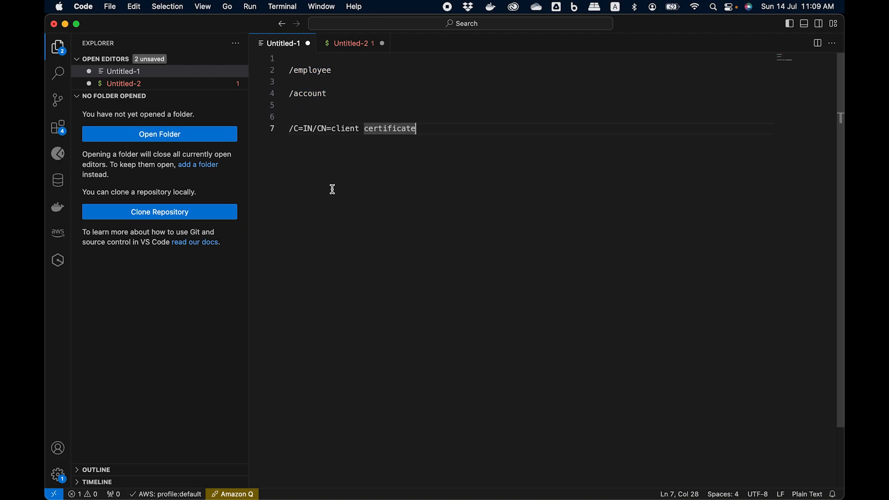
mouse_move(326, 499)
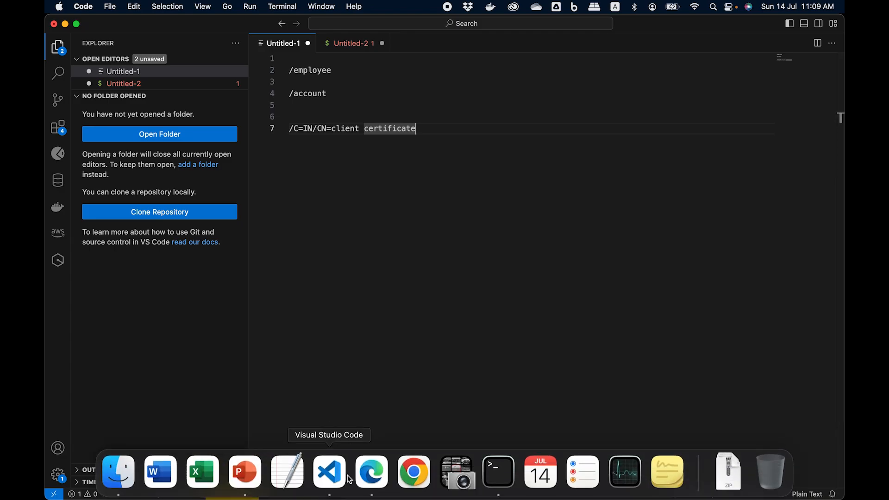
- Switch back to Microsoft Edge and add a new multi-protocol gateway named test-mpgw-001
click(373, 478)
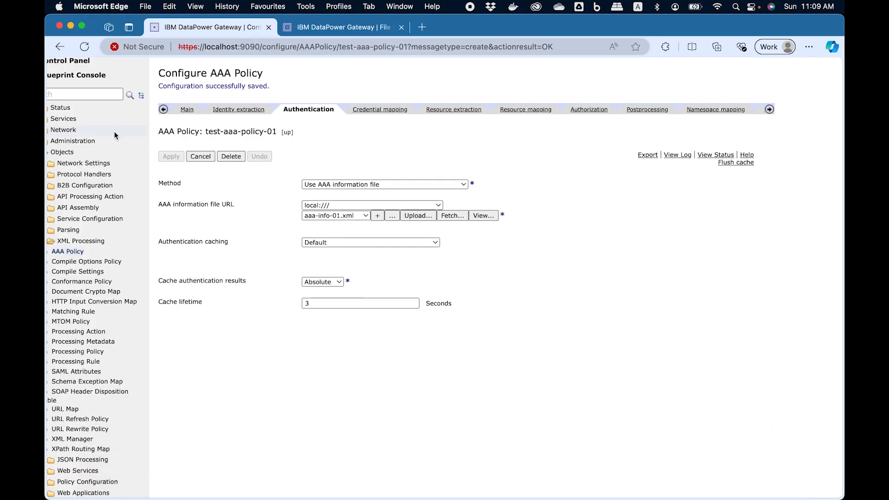
scroll(224, 361, up, 2)
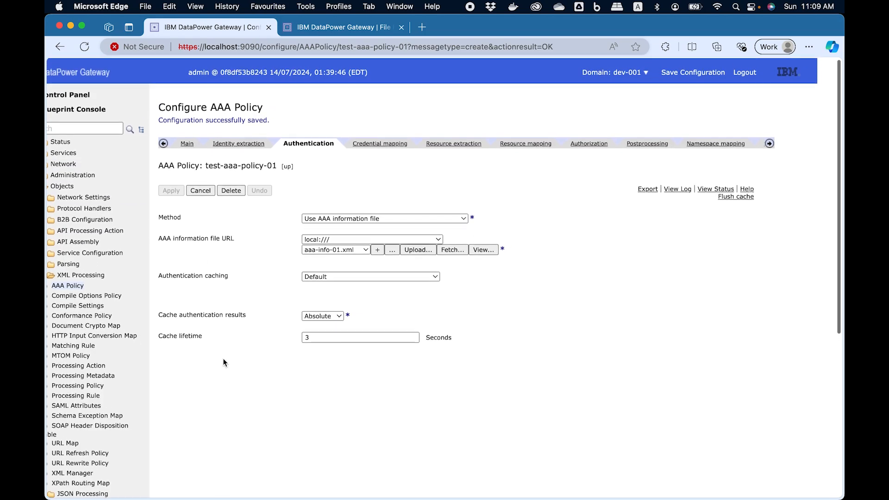
click(84, 95)
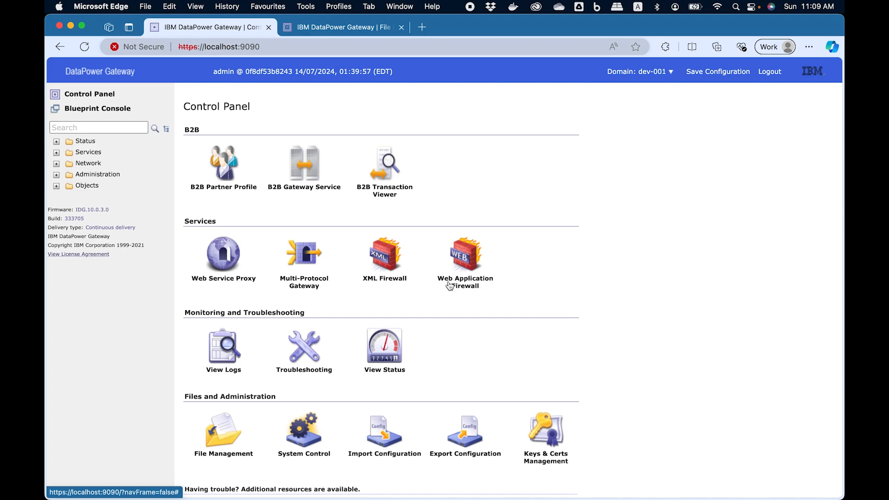
click(302, 262)
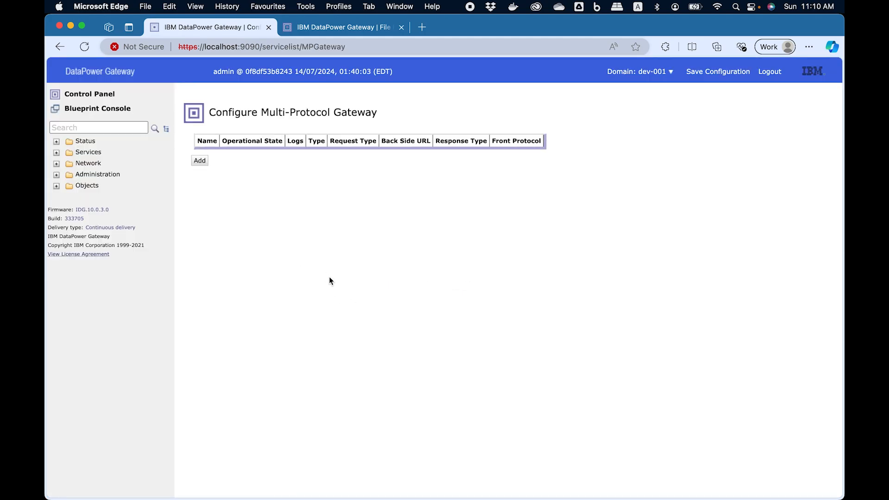
click(201, 163)
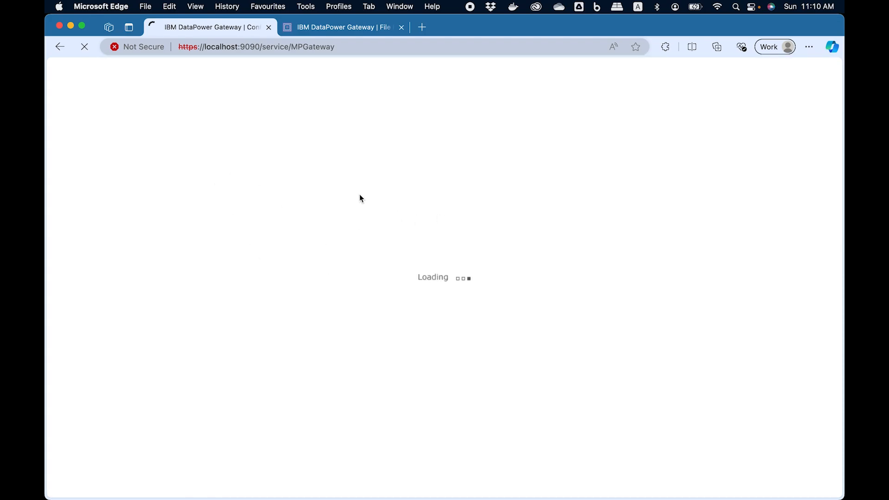
click(274, 215)
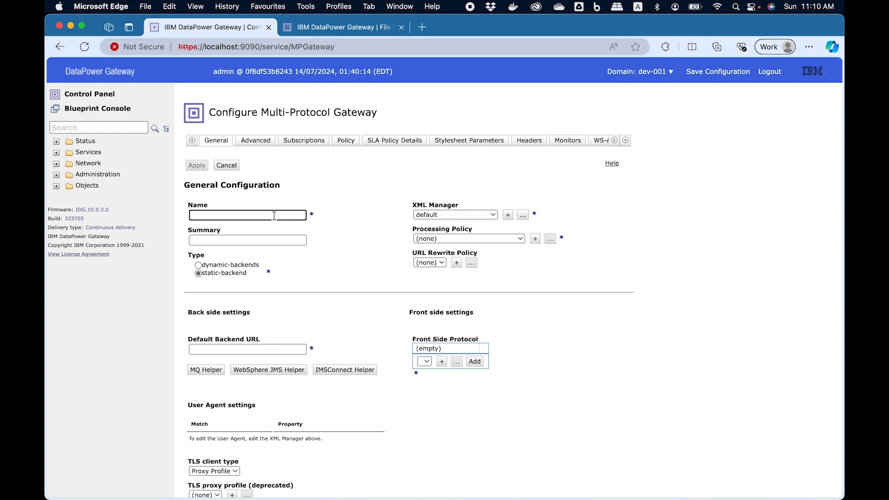
text(test-mpgw-001)
click(394, 264)
- Review the gateway's static backend settings and check the /employee and /account paths in Visual Studio Code, then return to Microsoft Edge
scroll(395, 264, down, 5)
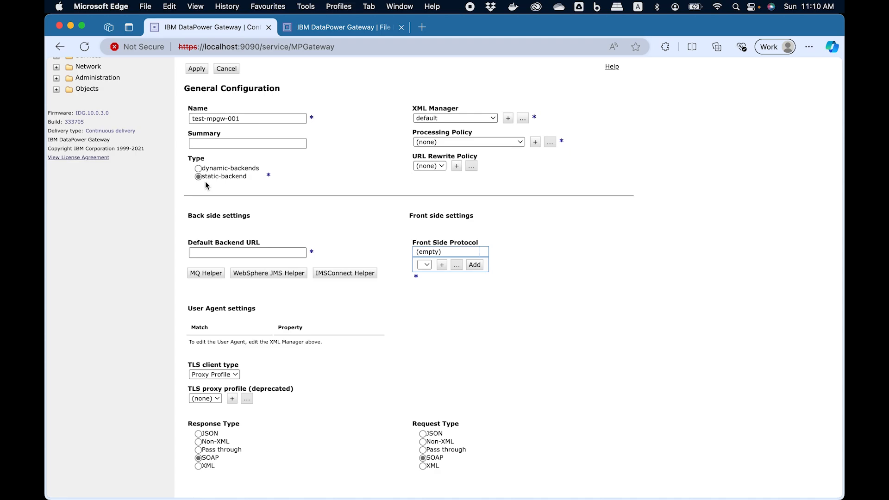
click(214, 254)
mouse_move(329, 472)
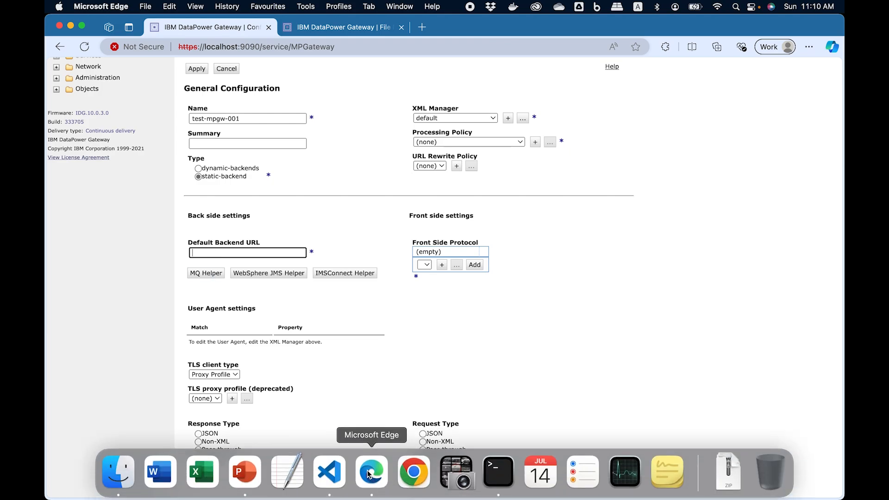
click(343, 469)
click(349, 71)
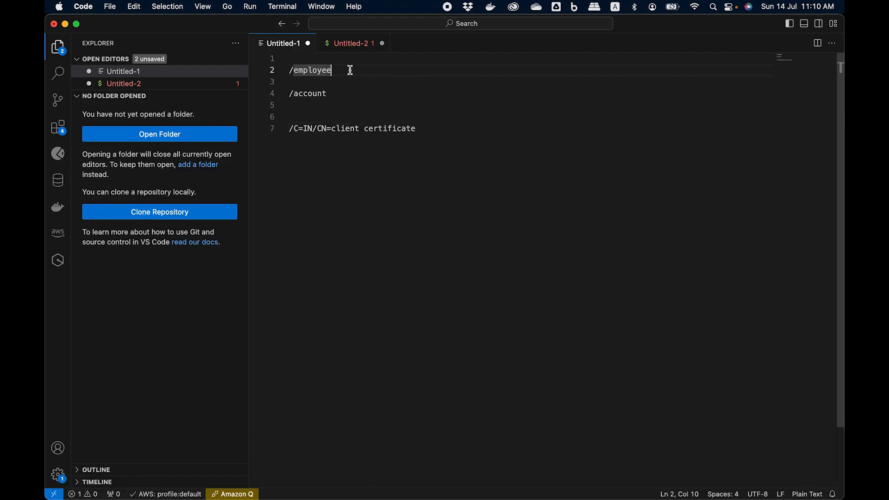
click(349, 97)
mouse_move(397, 483)
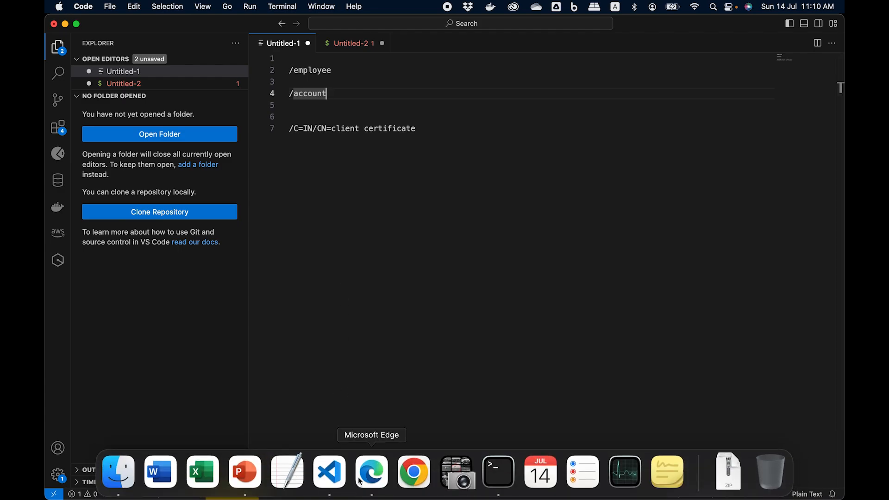
click(372, 472)
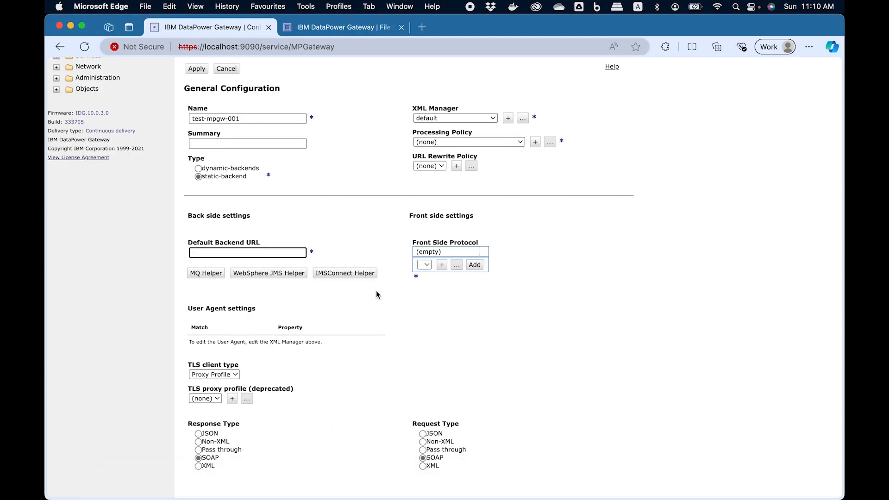
click(348, 195)
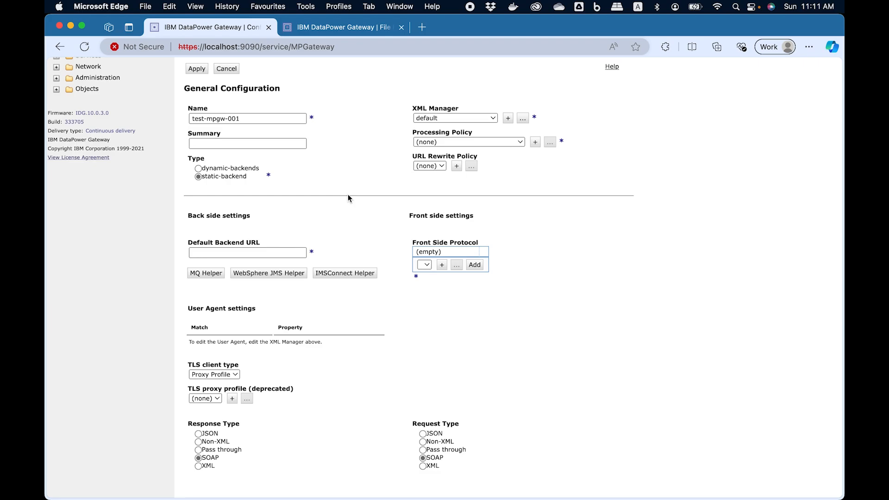
- Examine the mock-backend-01 XML firewall's general configuration and the rules of its processing policy in the other browser tab
scroll(348, 194, up, 3)
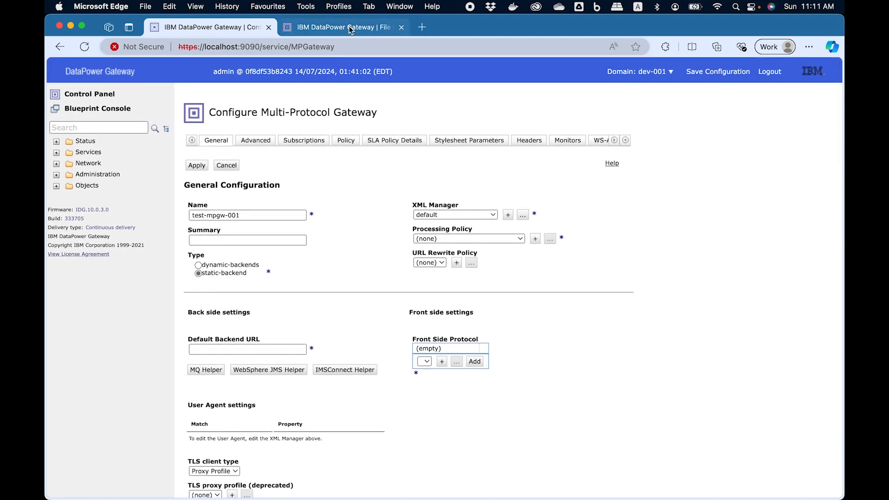
click(350, 28)
click(103, 98)
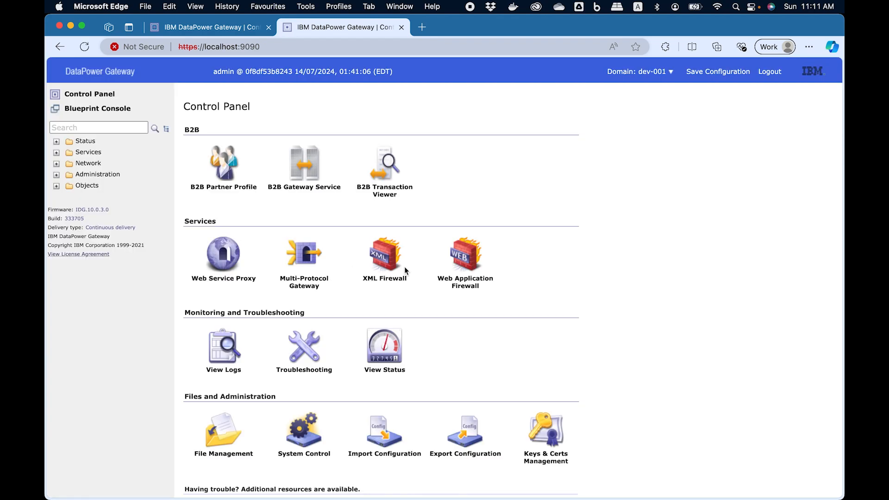
click(386, 260)
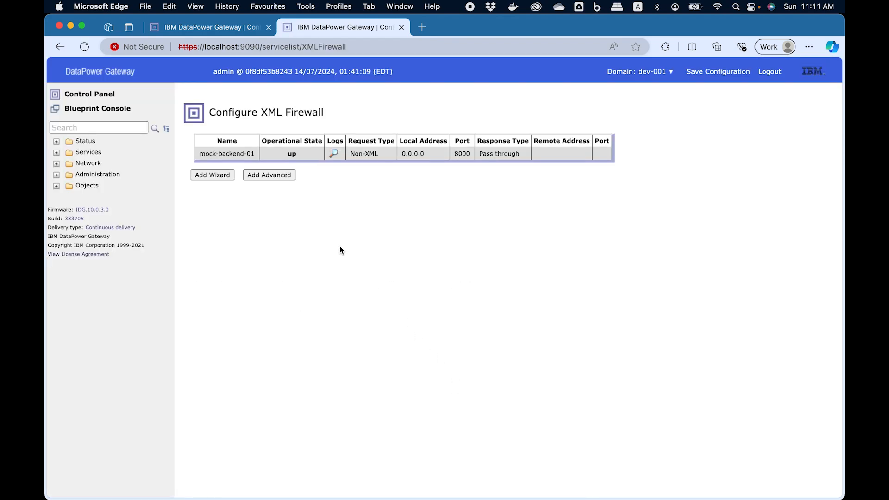
click(249, 156)
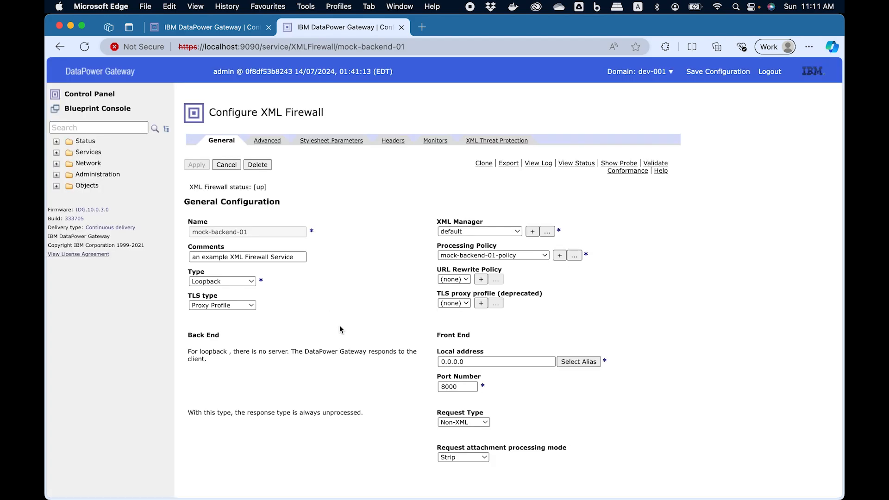
scroll(340, 329, down, 3)
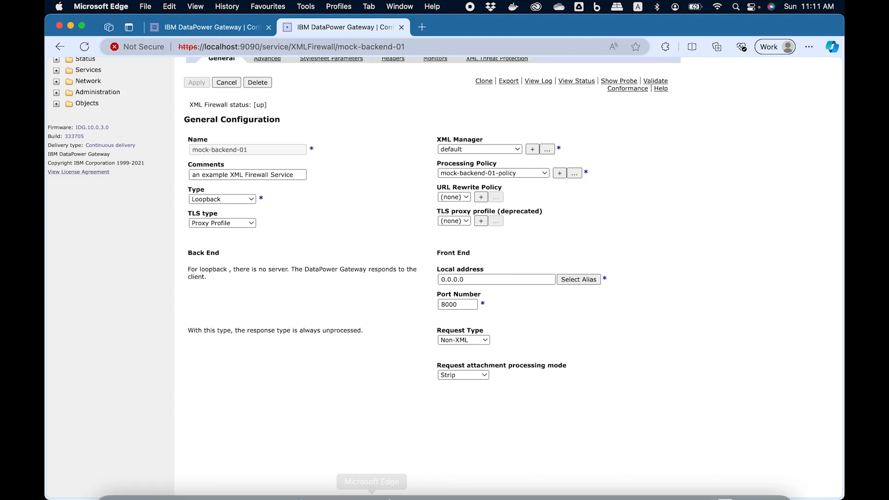
mouse_move(391, 496)
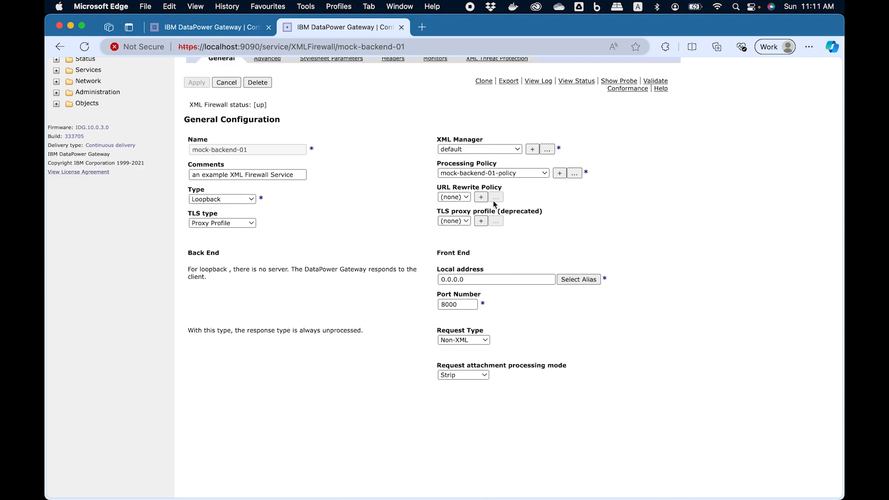
click(578, 175)
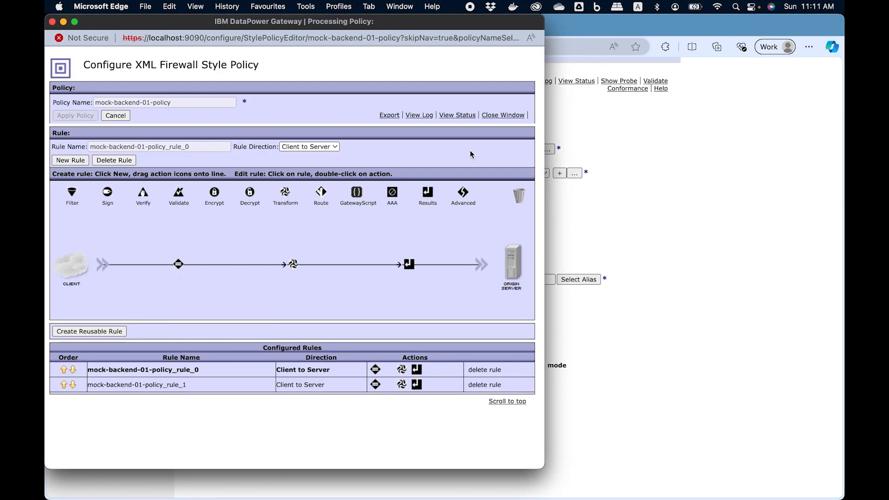
click(503, 115)
click(213, 29)
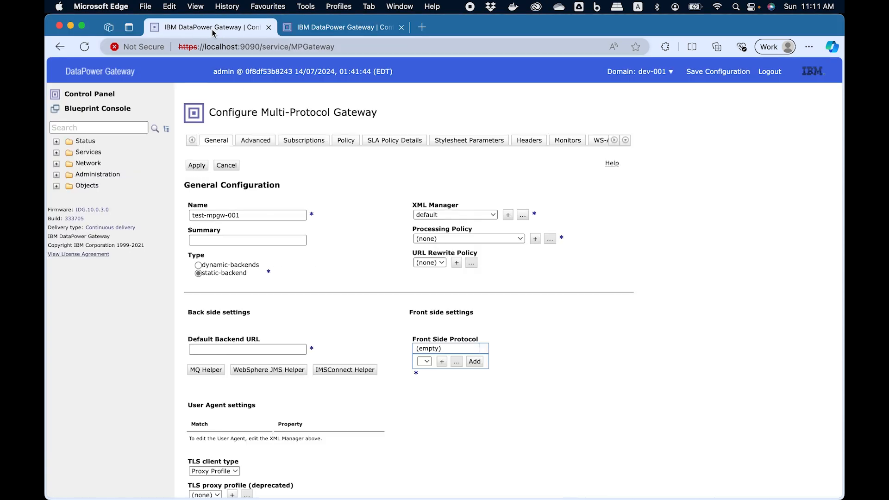
click(220, 349)
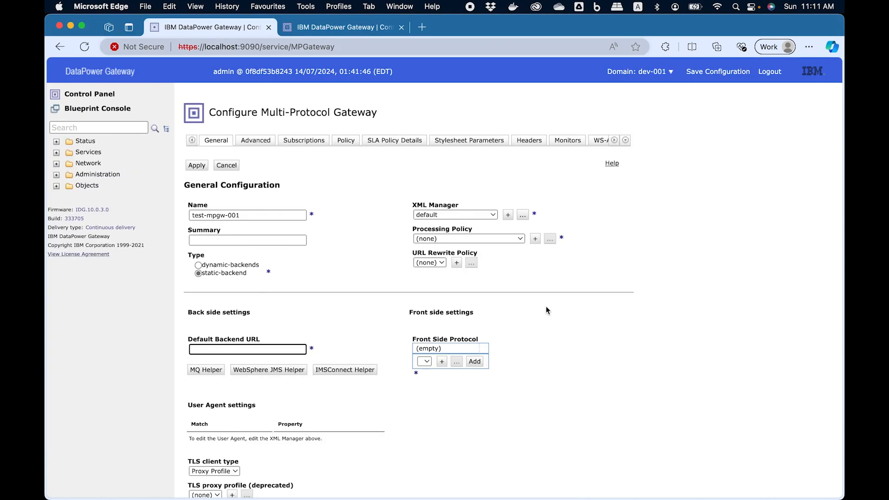
click(373, 29)
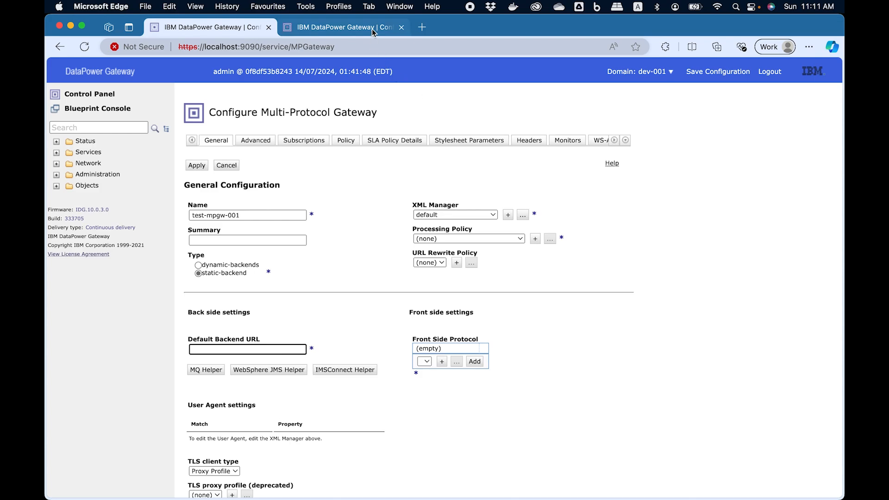
scroll(386, 252, up, 4)
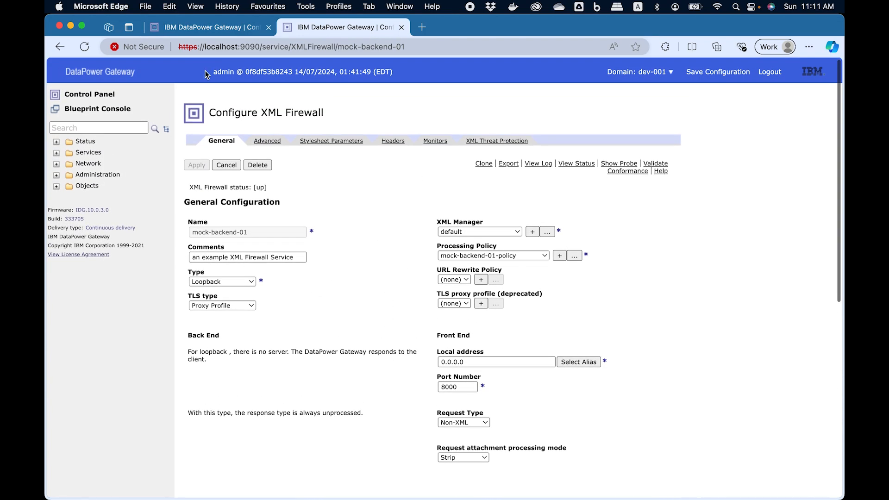
click(184, 31)
text(h)
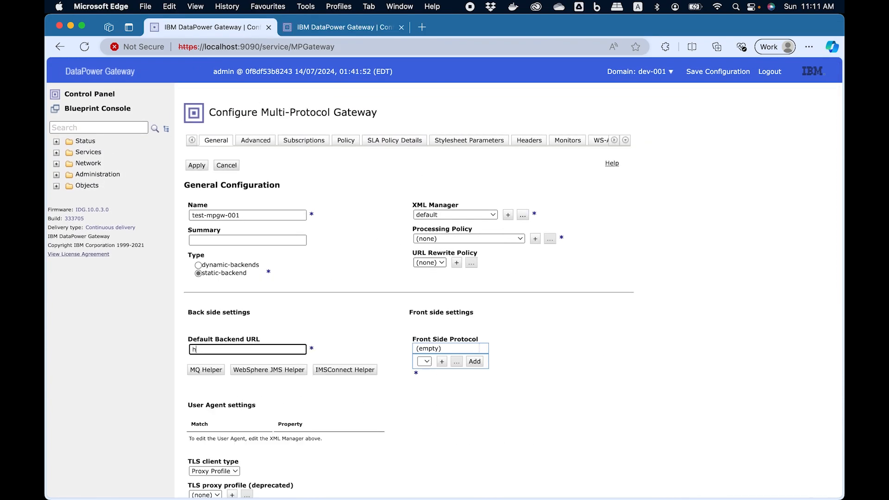
text(ttp://192.168.1.1:)
click(364, 30)
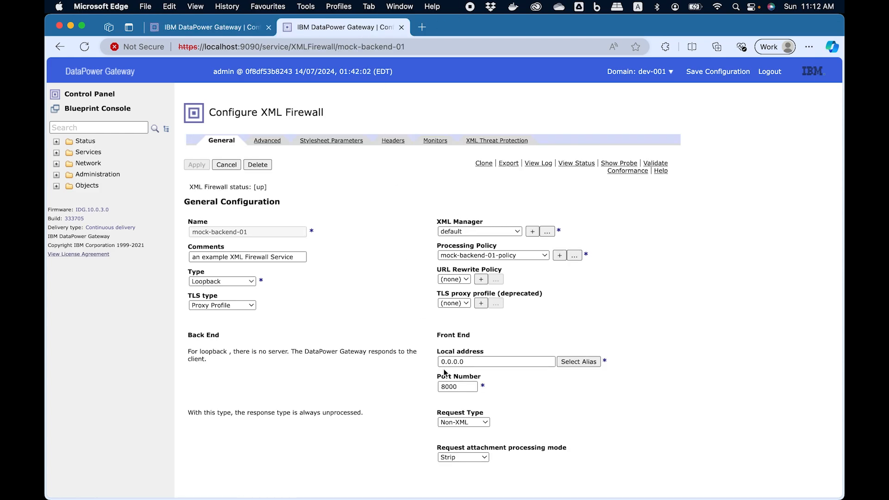
click(203, 27)
text(8000/)
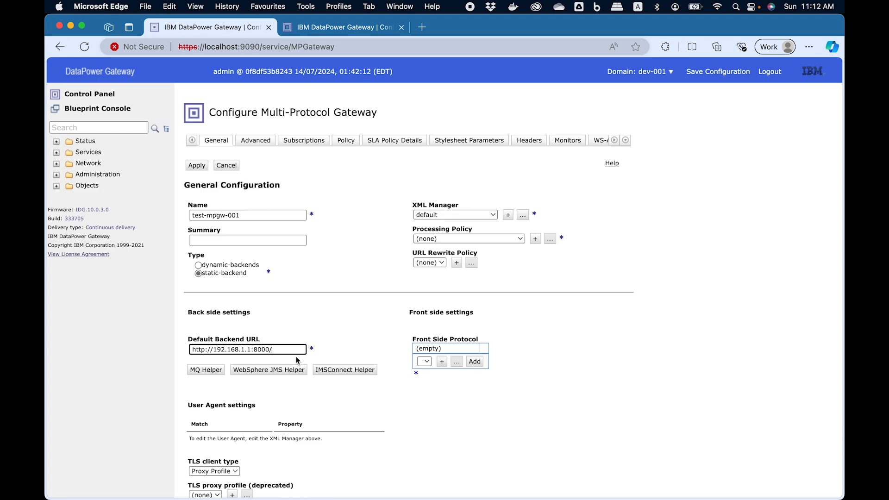
click(314, 314)
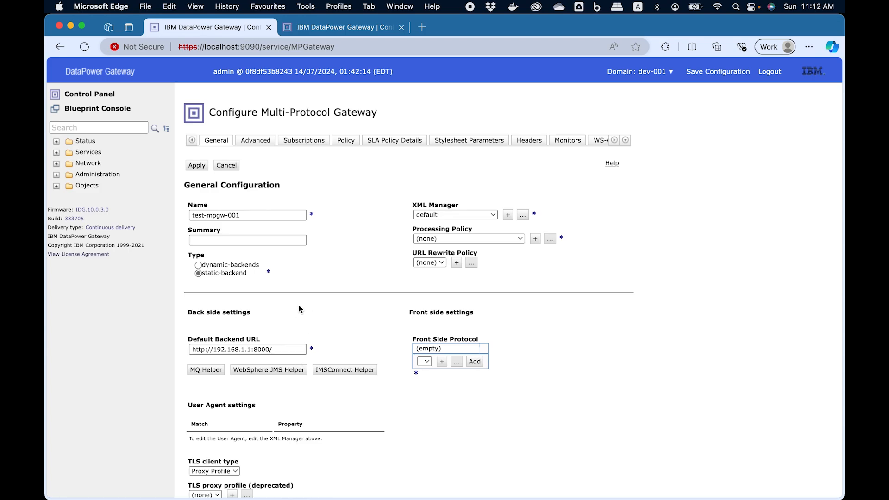
- Set the gateway's request type to Non-XML and its response type to XML
scroll(294, 305, down, 4)
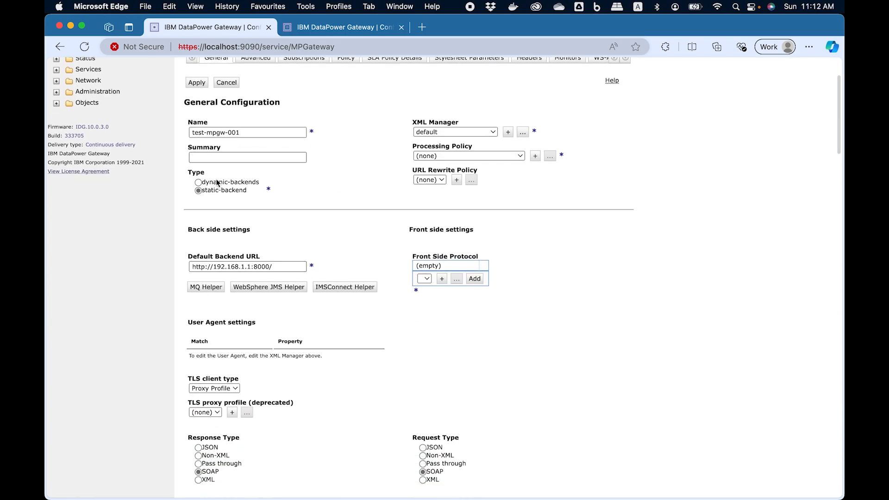
scroll(361, 399, down, 5)
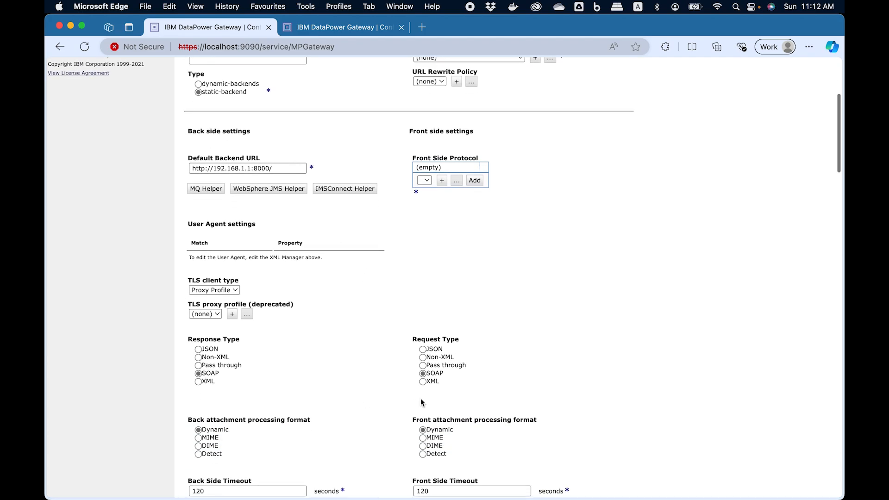
click(423, 358)
click(200, 383)
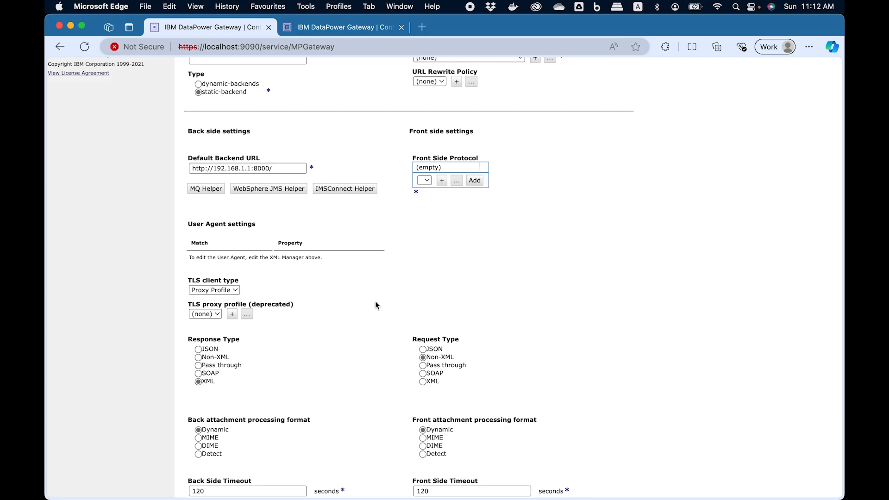
- Create a new processing policy for the gateway named test-mpgw-001-policy and apply it
scroll(375, 301, up, 5)
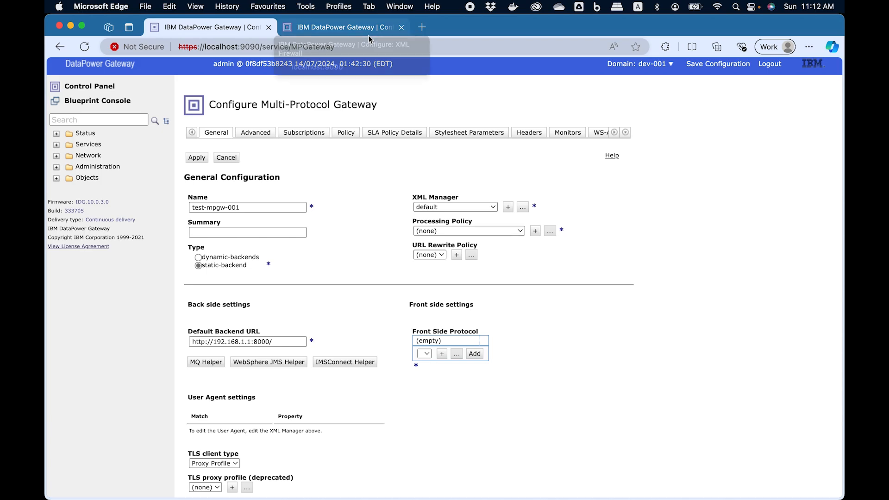
scroll(375, 330, down, 5)
scroll(376, 333, up, 4)
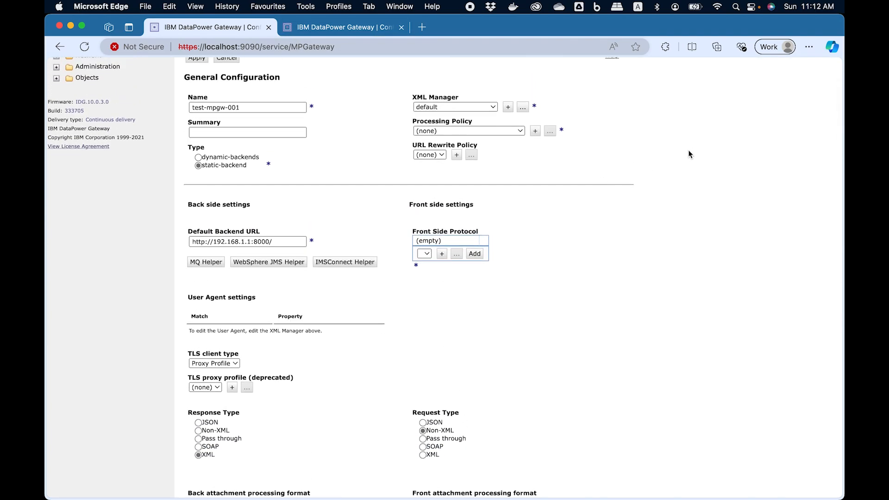
scroll(581, 188, up, 2)
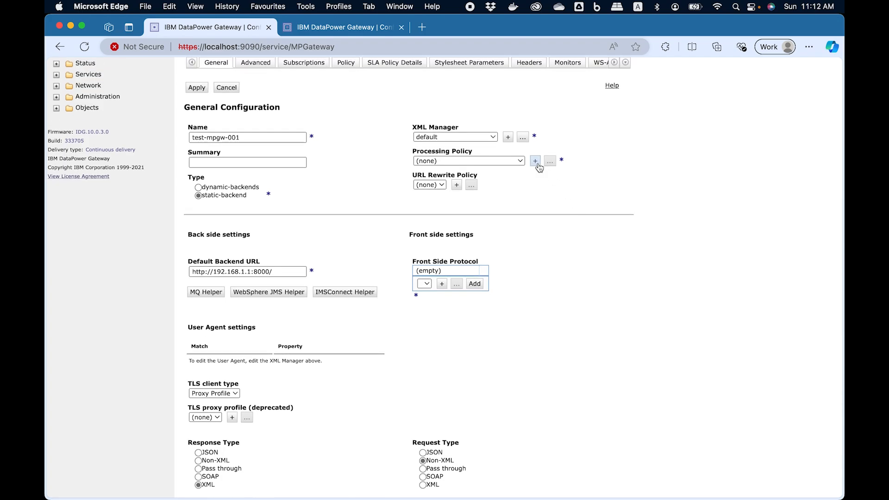
click(536, 161)
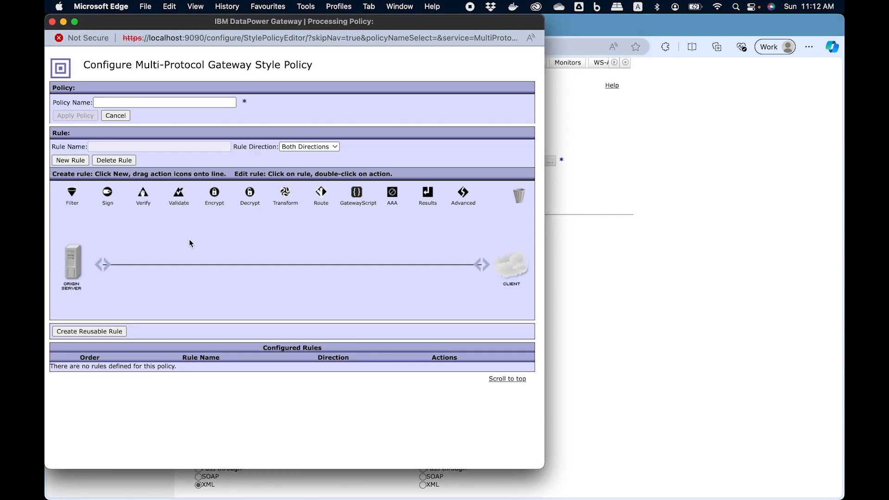
click(135, 105)
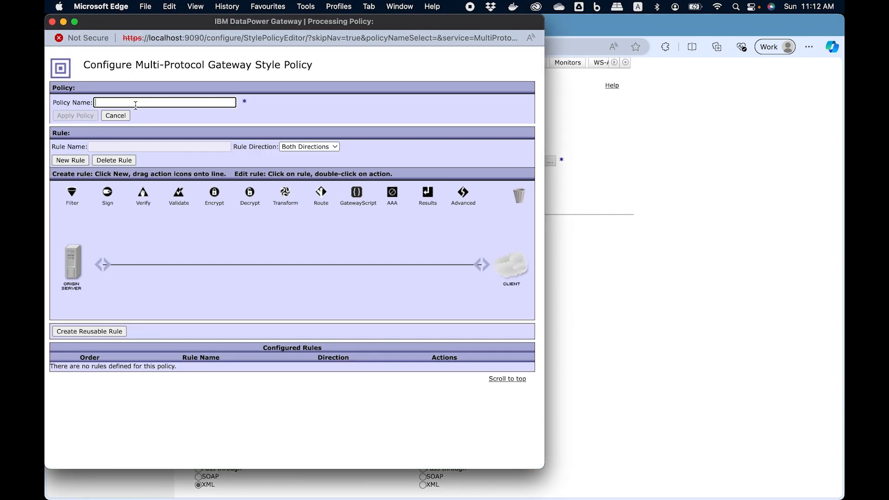
text(test-mpgw-)
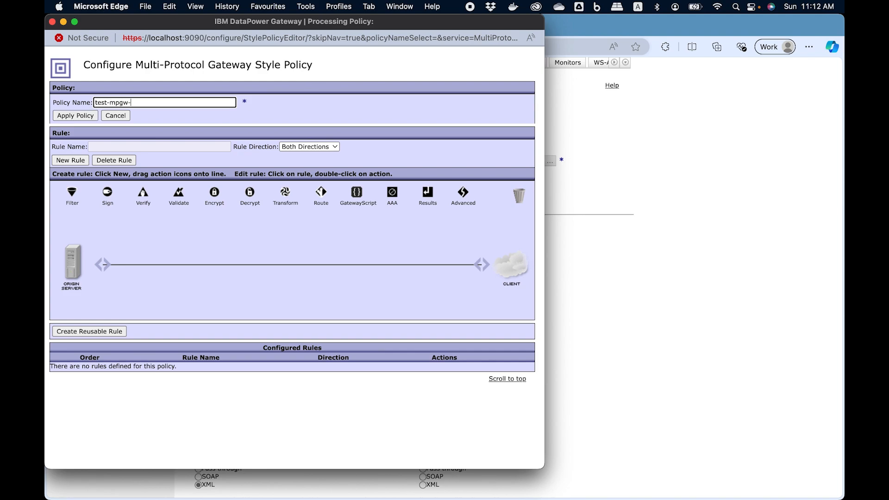
text(001-policy)
click(85, 116)
- Add a Client to Server rule with the __default-accept-service-providers__ matching rule and a Results action after the match
click(78, 161)
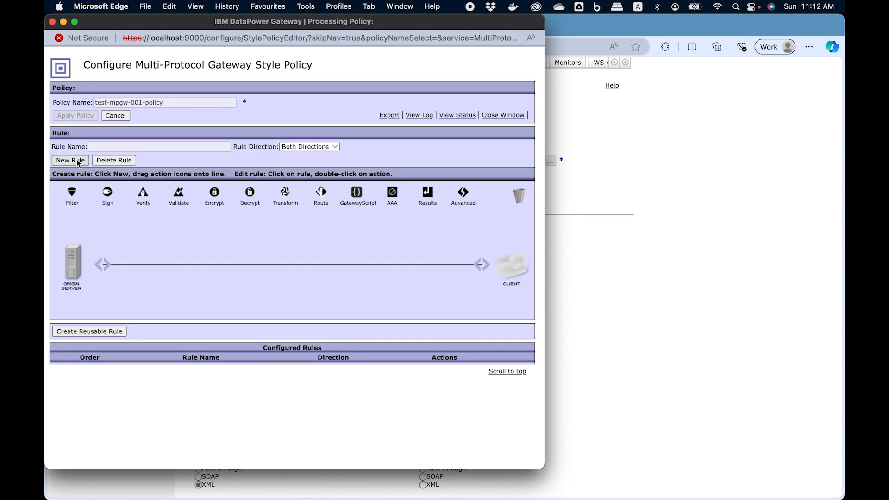
click(329, 148)
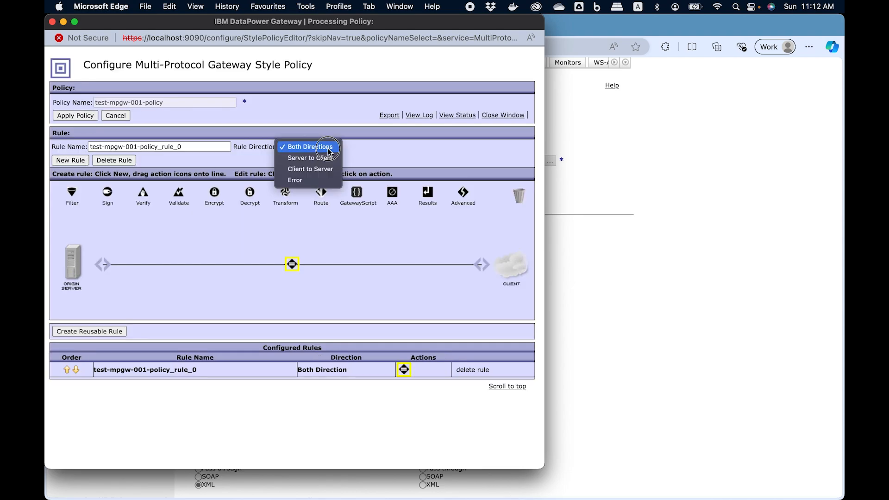
click(318, 170)
double_click(293, 264)
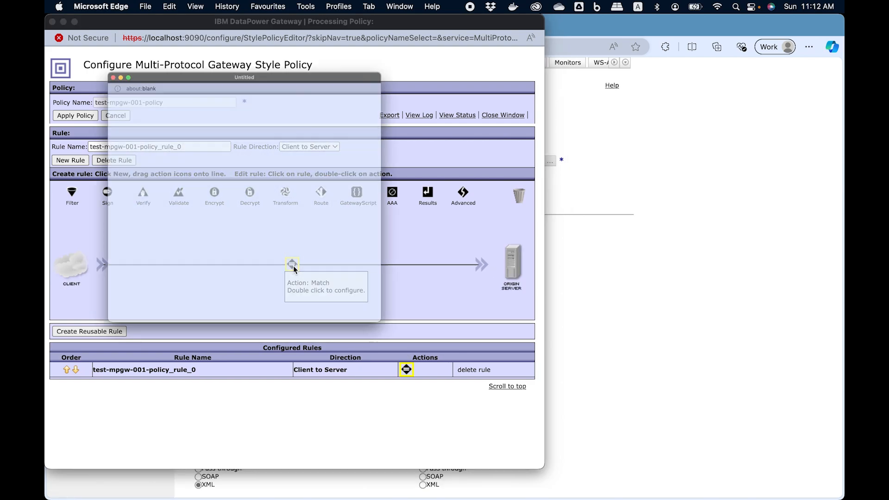
click(250, 130)
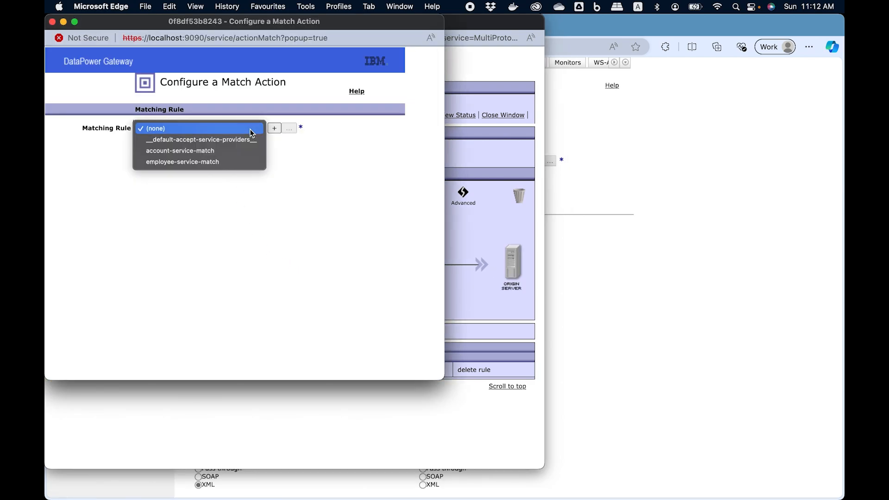
click(237, 144)
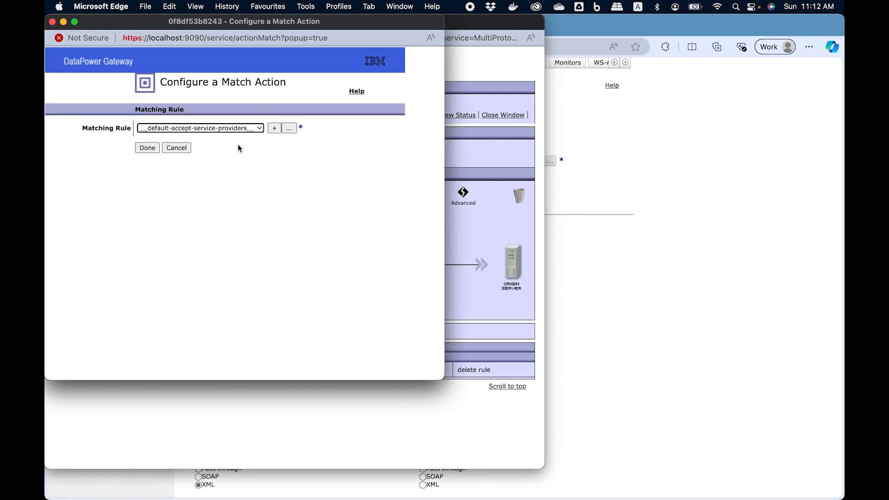
click(153, 148)
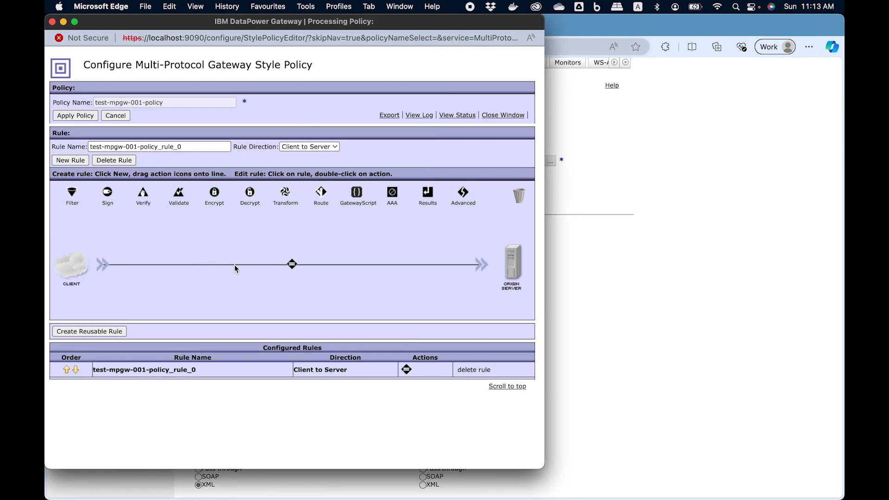
mouse_move(291, 267)
drag(428, 200, 429, 261)
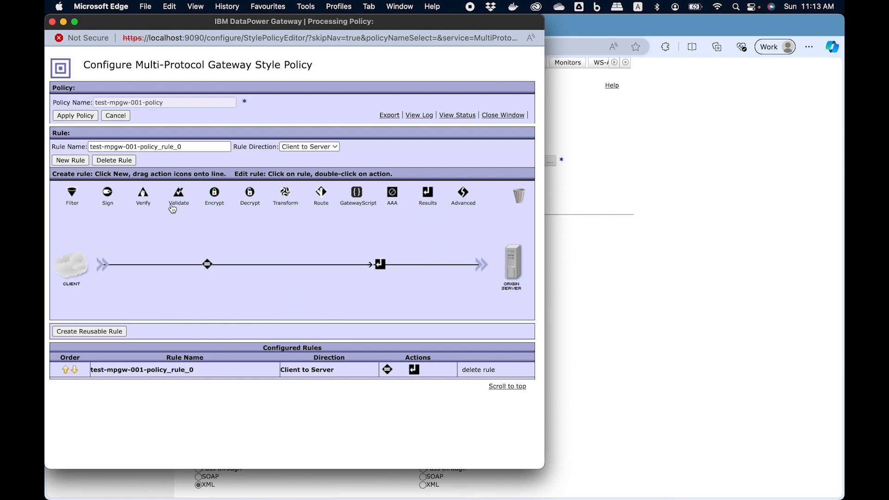
- Add a second rule in the Server to Client direction with the __default-accept-service-providers__ matching rule and a Results action
click(70, 161)
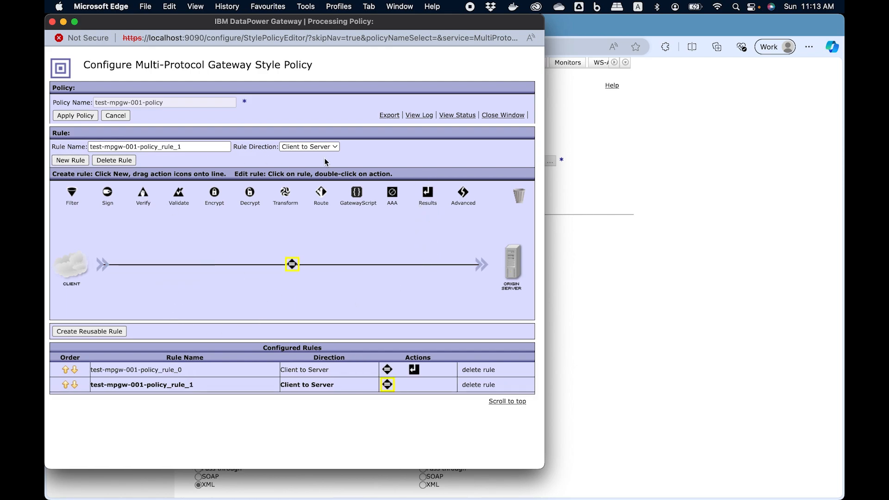
click(315, 147)
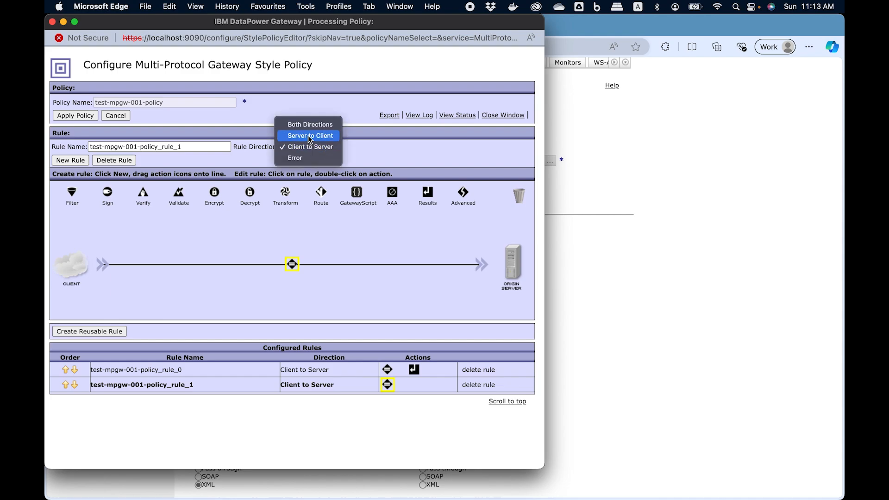
click(310, 136)
double_click(292, 264)
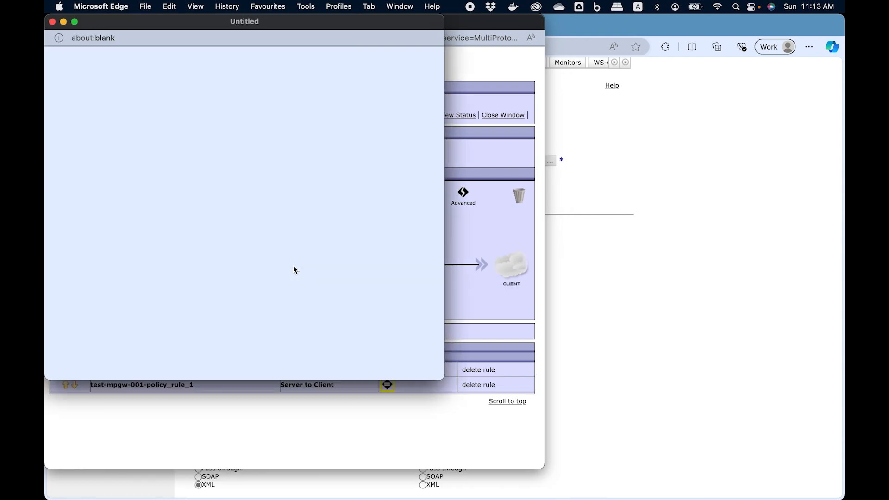
click(262, 128)
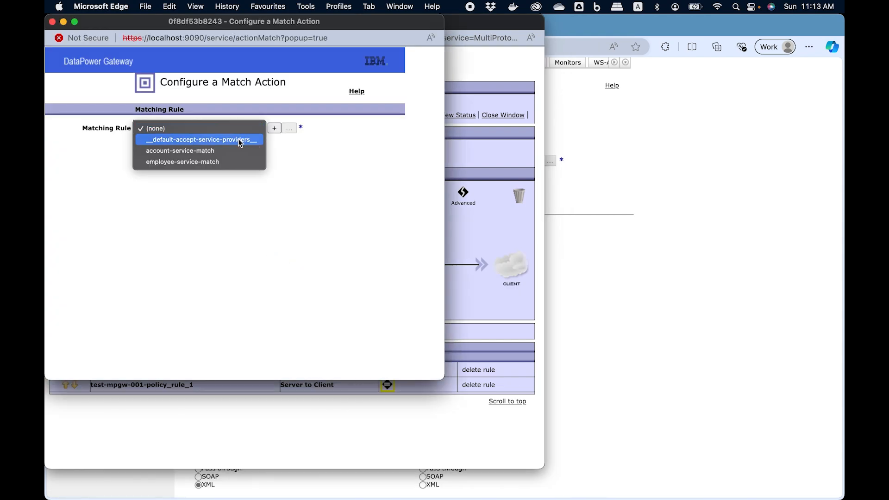
click(238, 138)
click(151, 150)
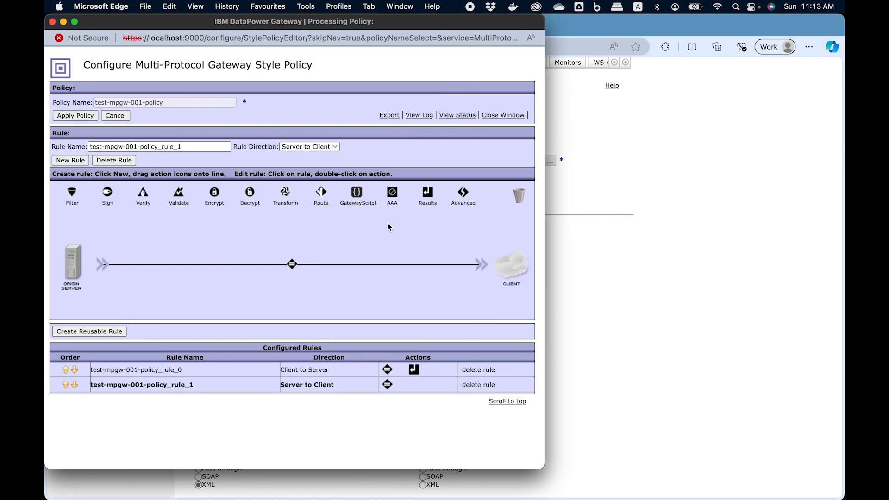
drag(430, 198, 430, 268)
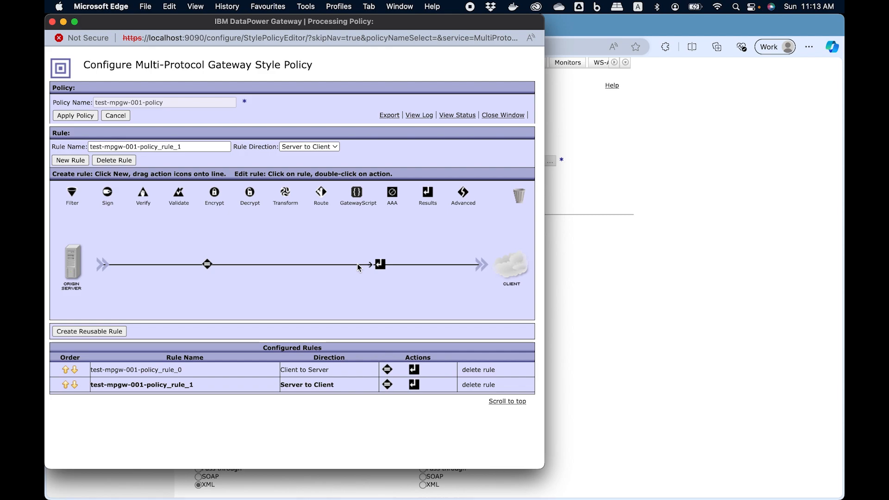
- Insert an AAA action using test-aaa-policy-01 between the match and Results actions of the Client to Server rule, and apply the policy
click(167, 374)
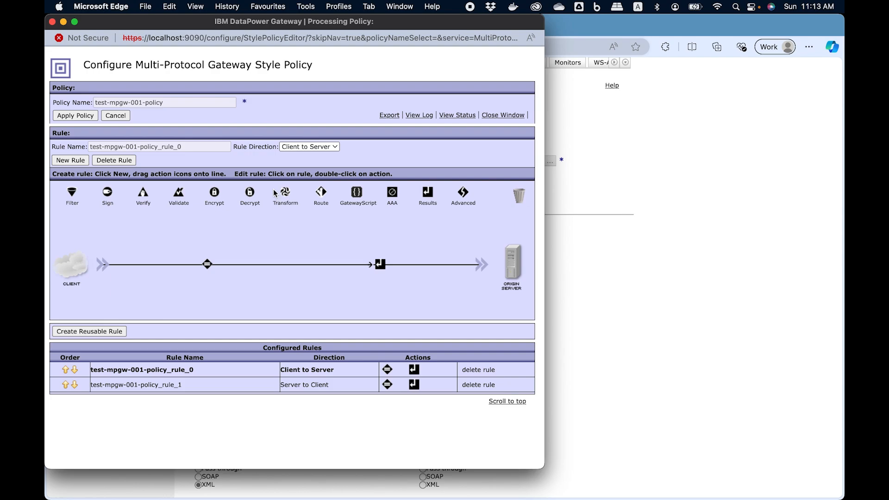
drag(388, 198, 291, 264)
double_click(296, 266)
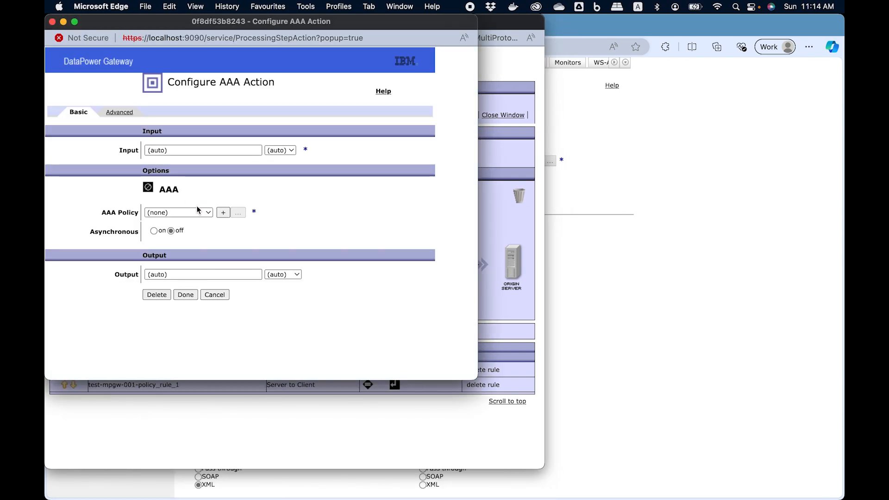
click(195, 211)
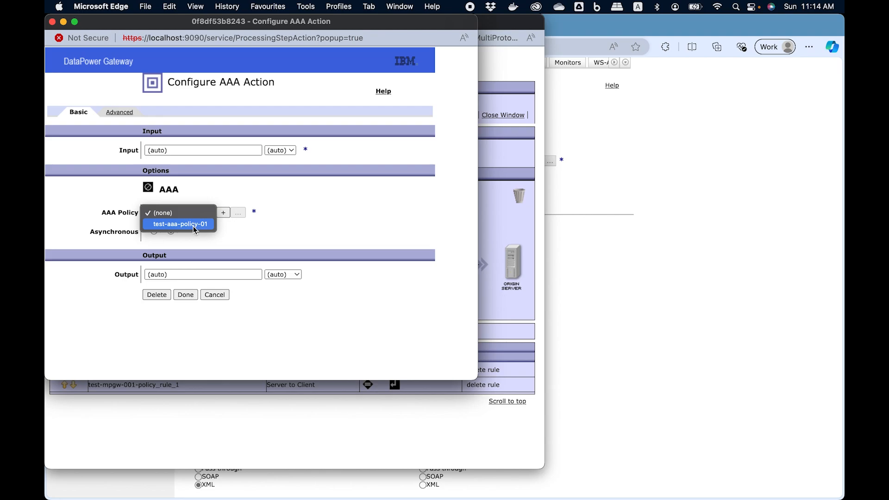
click(193, 226)
click(185, 295)
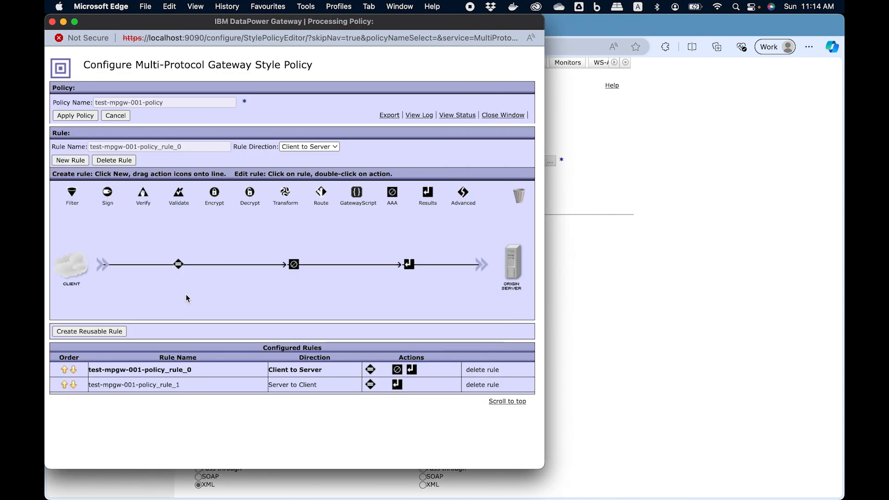
click(84, 119)
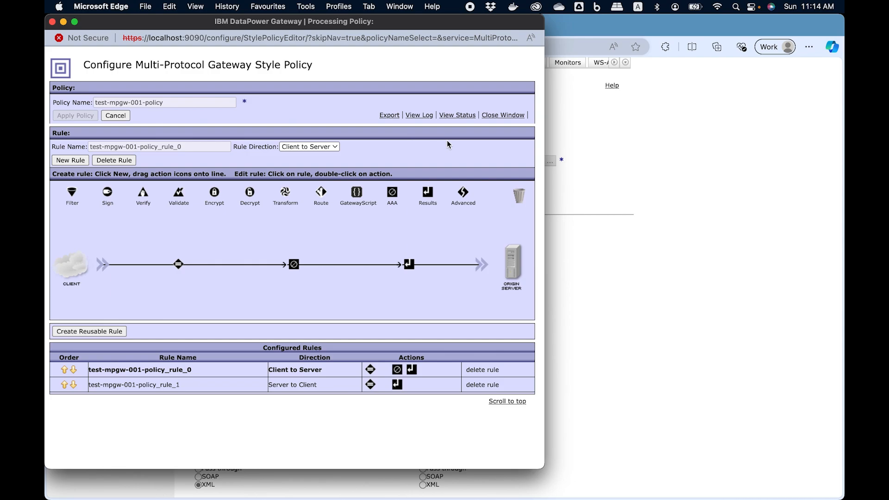
- Close the policy editor and start a new HTTPS front side handler named test-mpgw-001-https-handler for the gateway
click(503, 115)
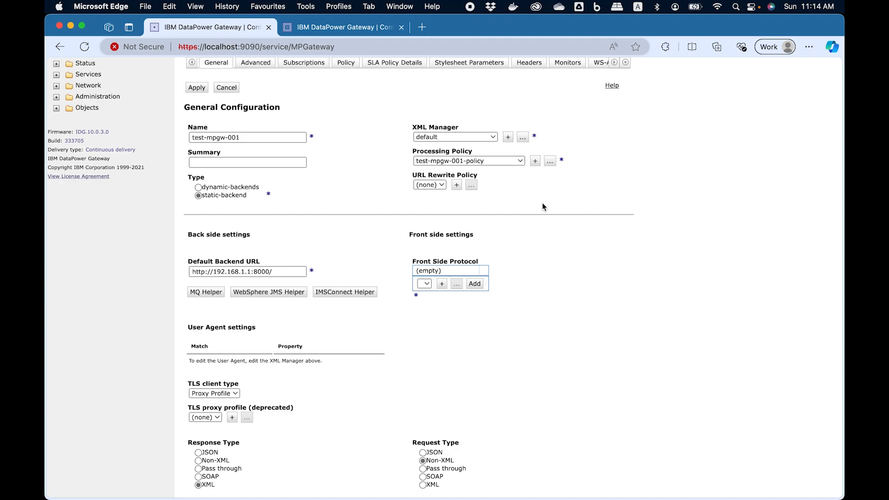
scroll(568, 296, down, 2)
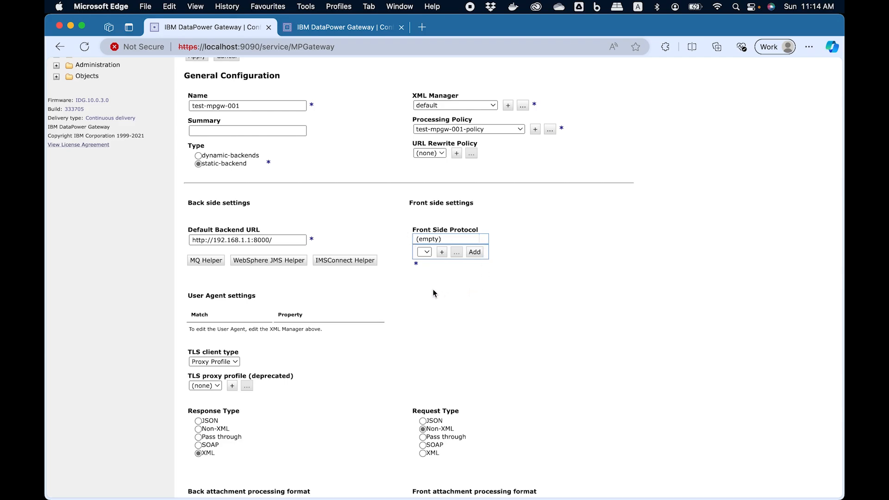
click(442, 253)
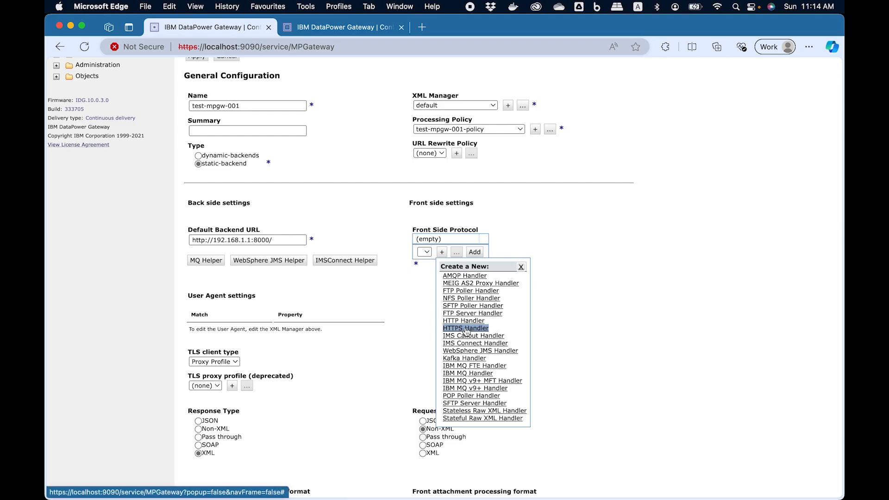
click(464, 328)
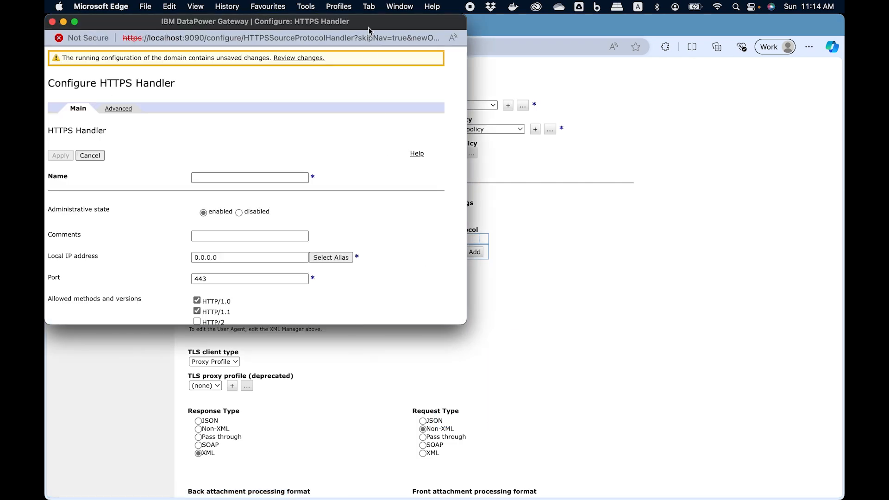
drag(370, 24, 498, 63)
drag(595, 363, 679, 417)
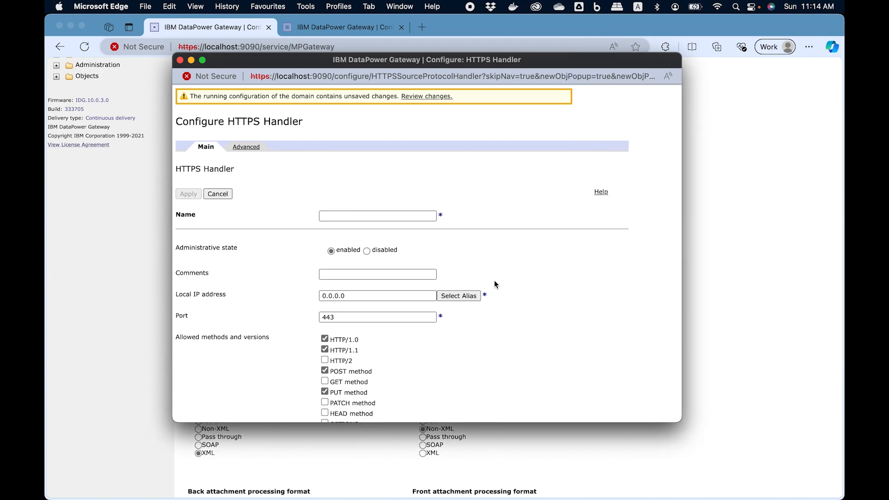
scroll(494, 280, down, 2)
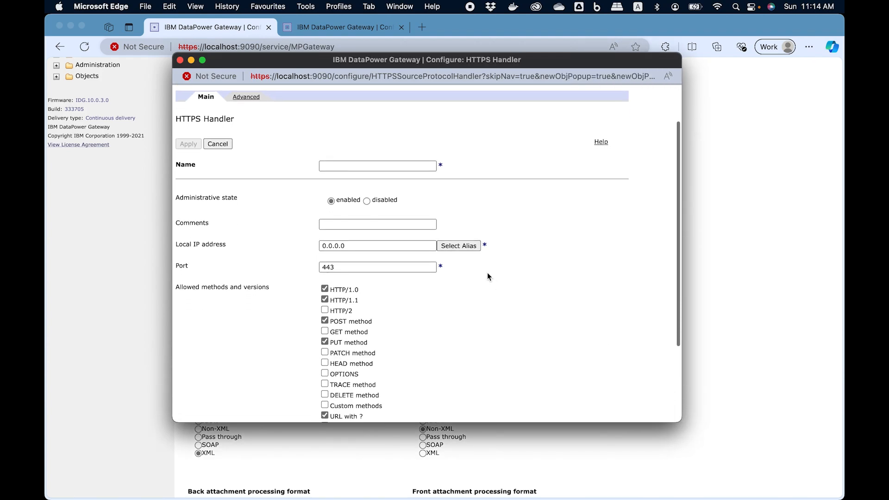
click(385, 168)
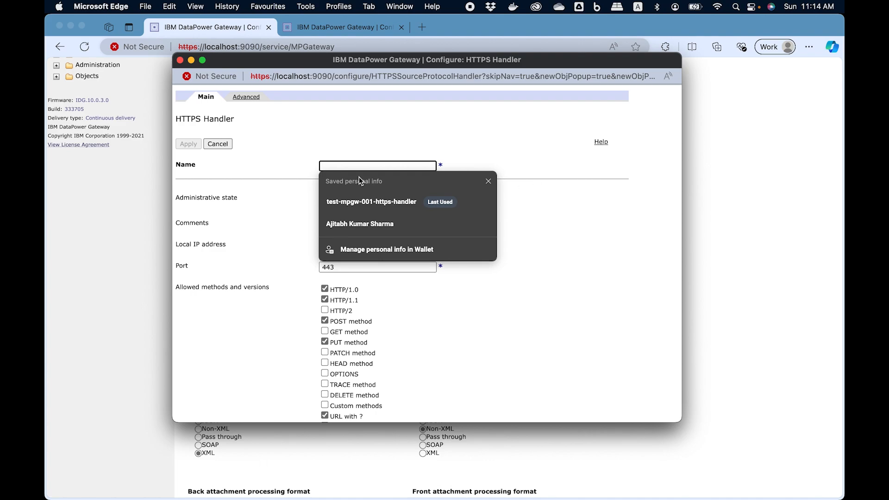
click(366, 199)
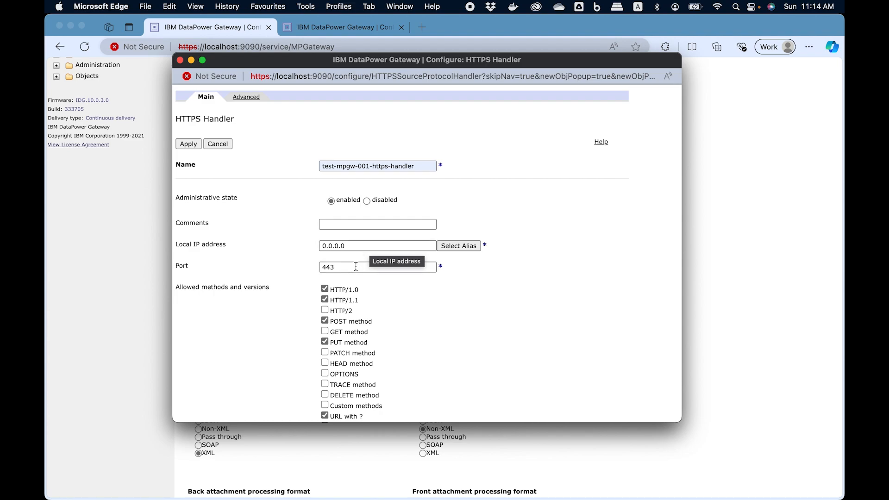
- Set the HTTPS handler's port to 8003 and allow the GET method
drag(355, 267, 315, 272)
text(8003)
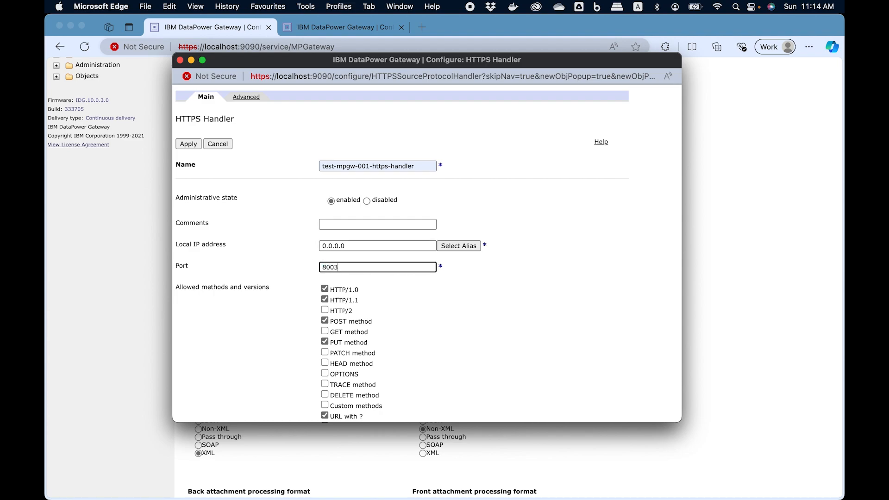
click(324, 332)
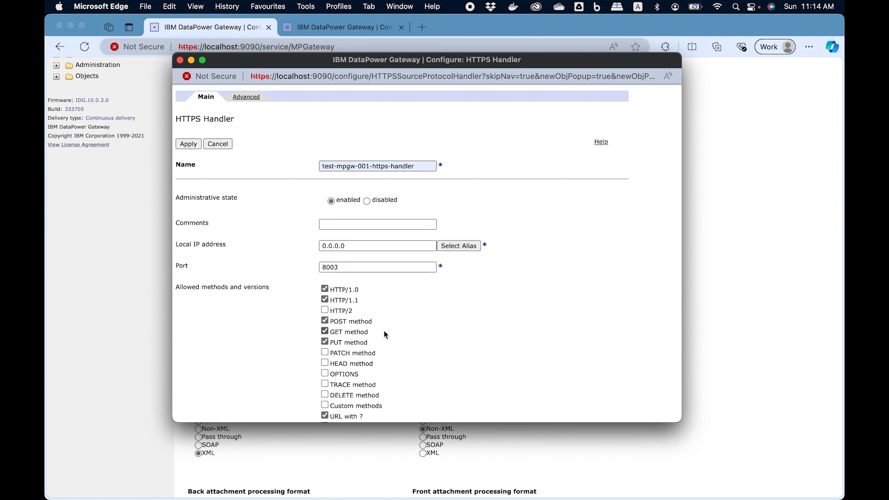
- Set the handler's TLS server type to Server Profile and start a new TLS server profile named server-profile-001
scroll(515, 321, down, 5)
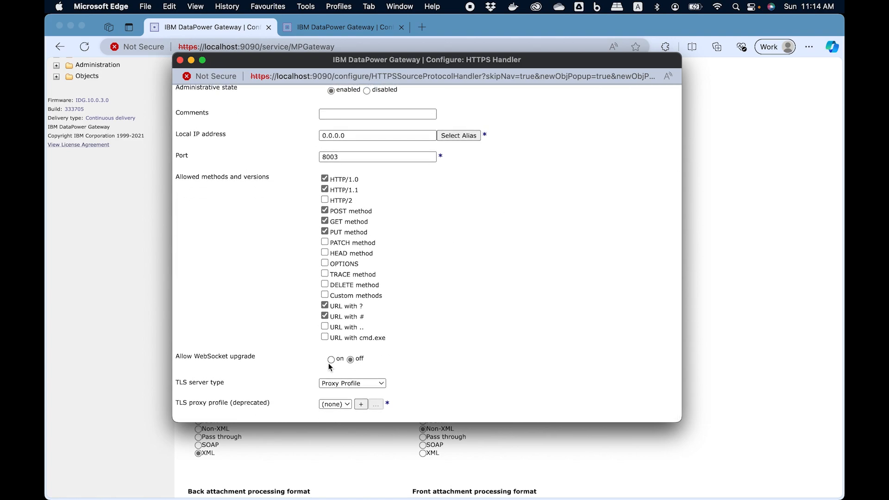
click(378, 384)
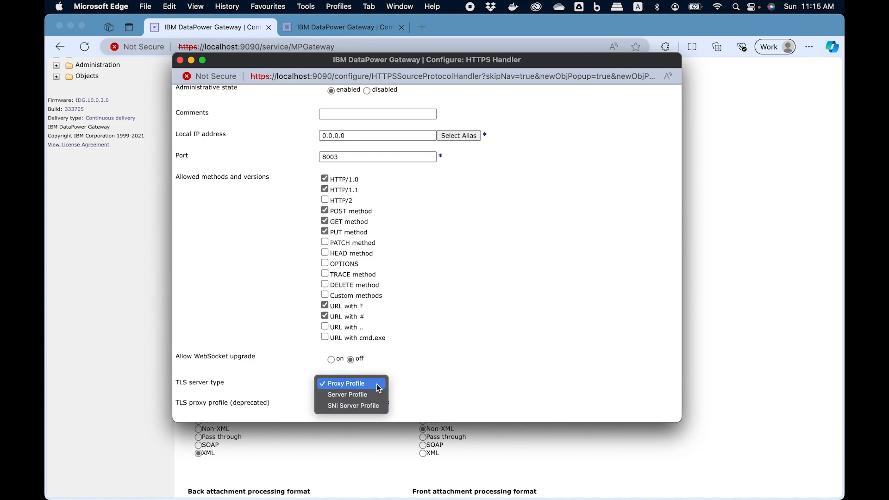
click(378, 395)
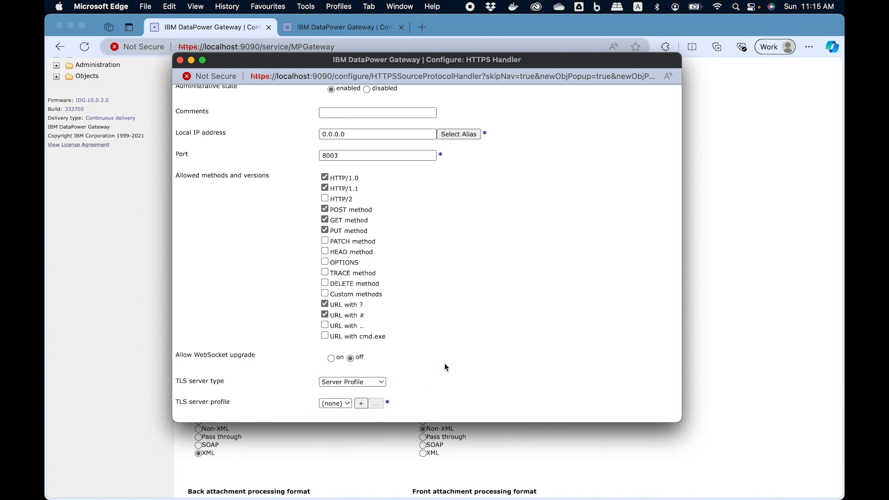
click(361, 405)
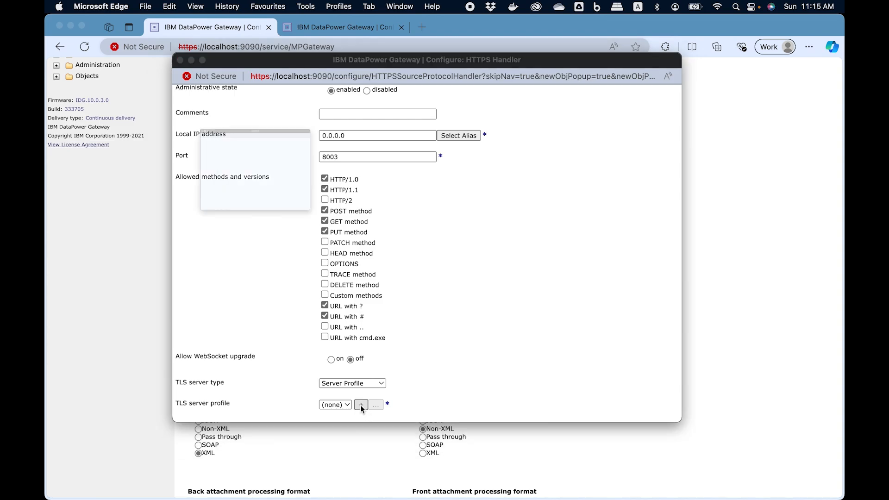
click(208, 177)
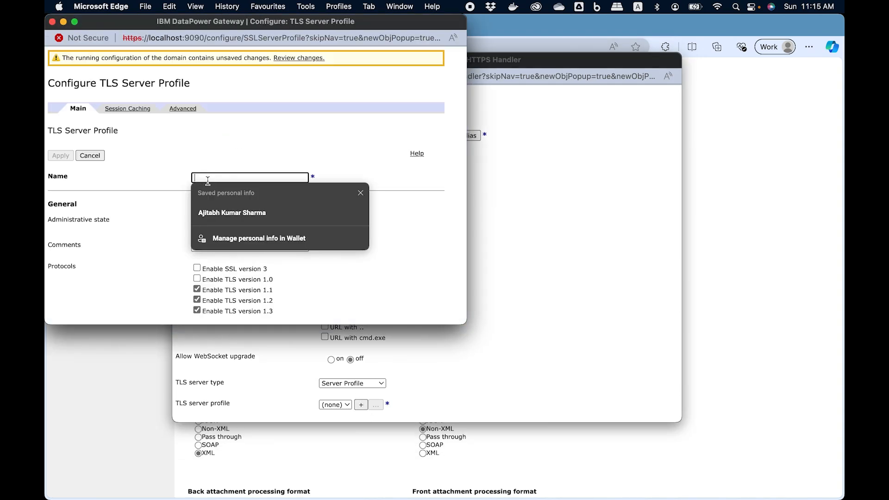
text(server-)
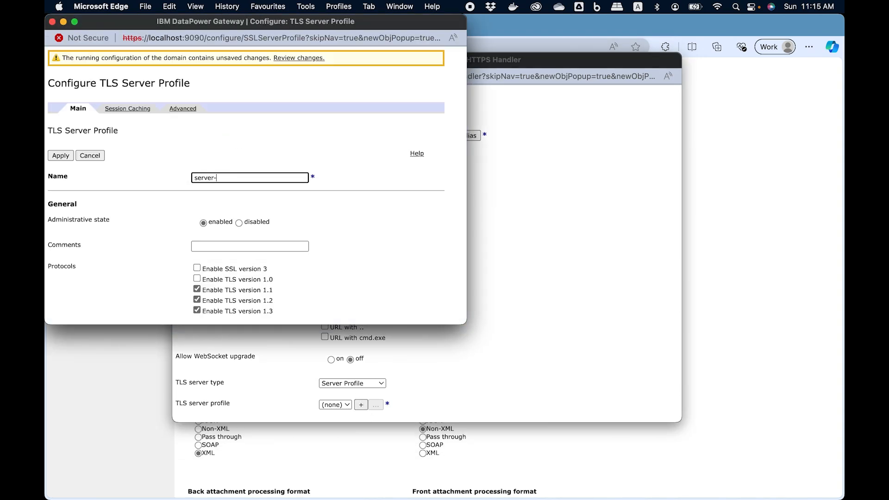
text(profile-001)
- Start new identification credentials named datapower-id-cred for the TLS server profile
scroll(278, 241, down, 5)
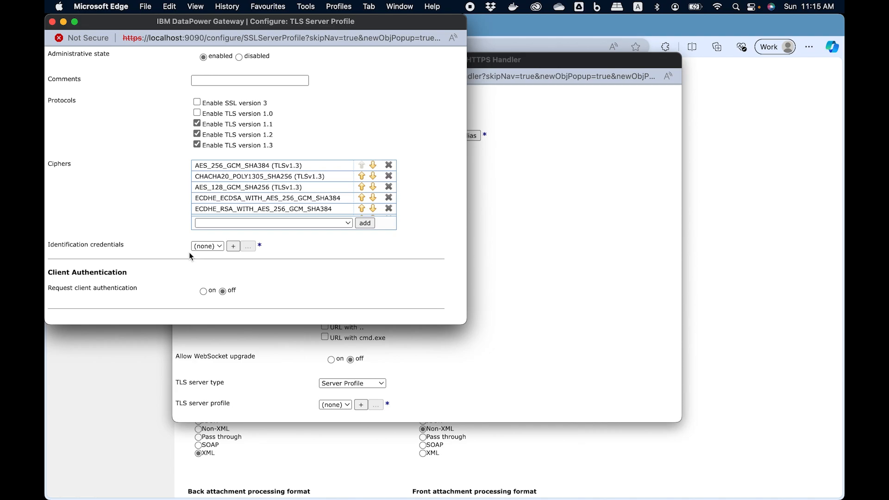
click(233, 246)
click(229, 177)
text(datapower-id-cred)
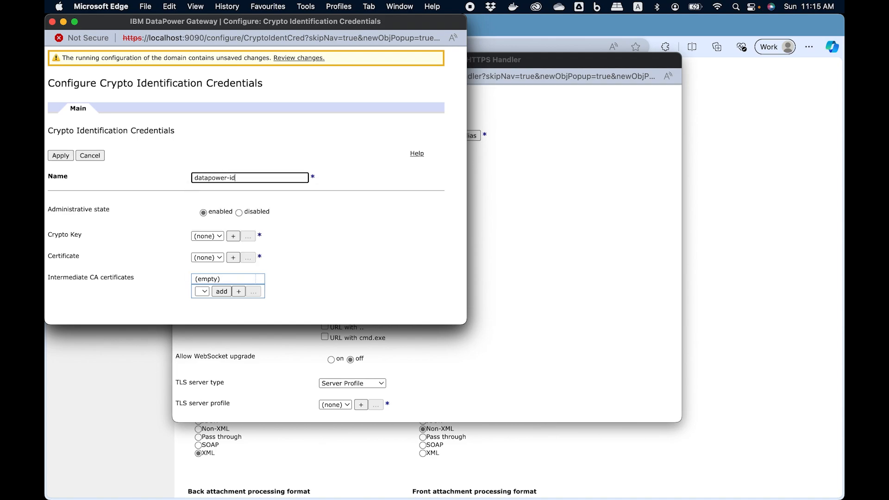
click(214, 236)
click(216, 237)
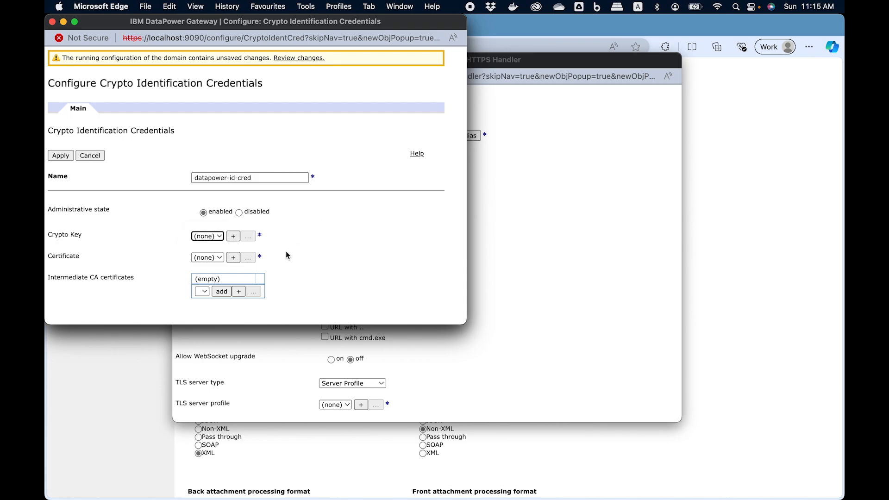
- Create the crypto key datapower-pvt-key from server-cert-privkey.pem in cert:/// for the identification credentials
click(233, 237)
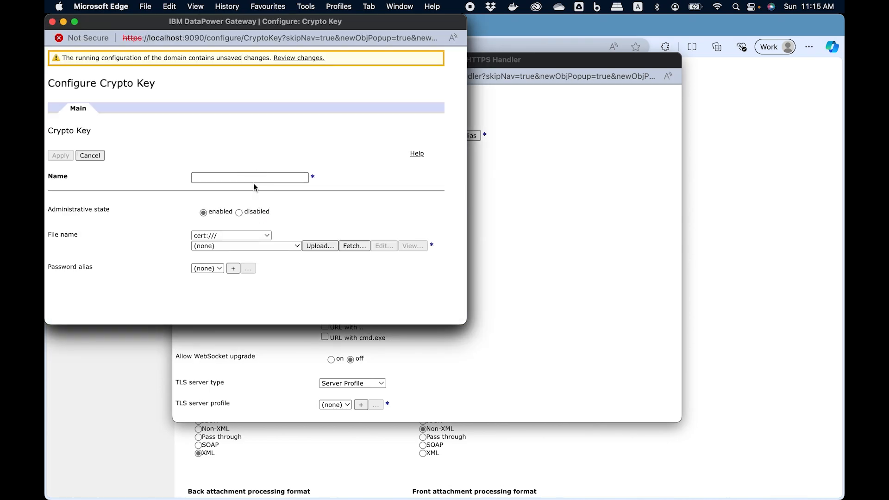
click(256, 176)
text(datapower-)
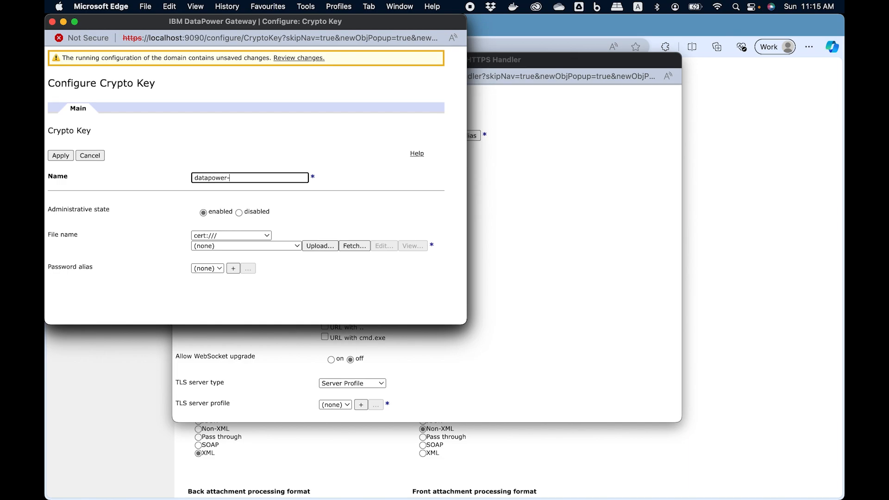
text(pvt-key)
click(255, 246)
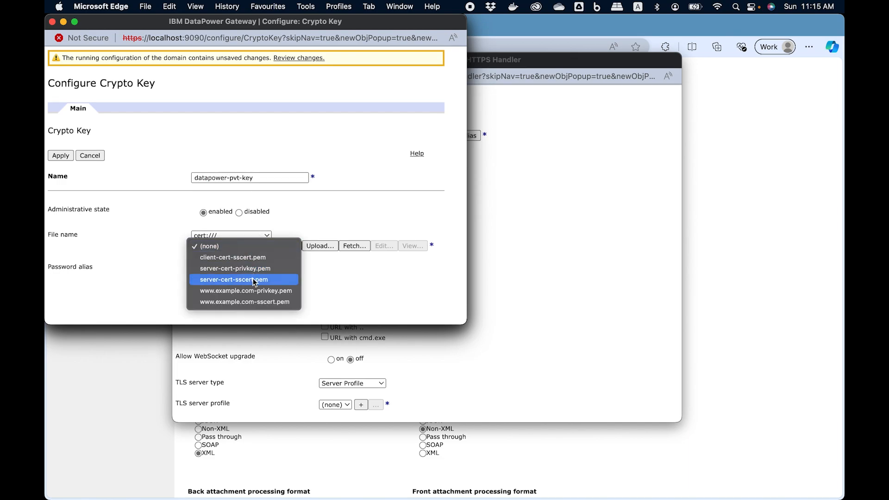
click(257, 269)
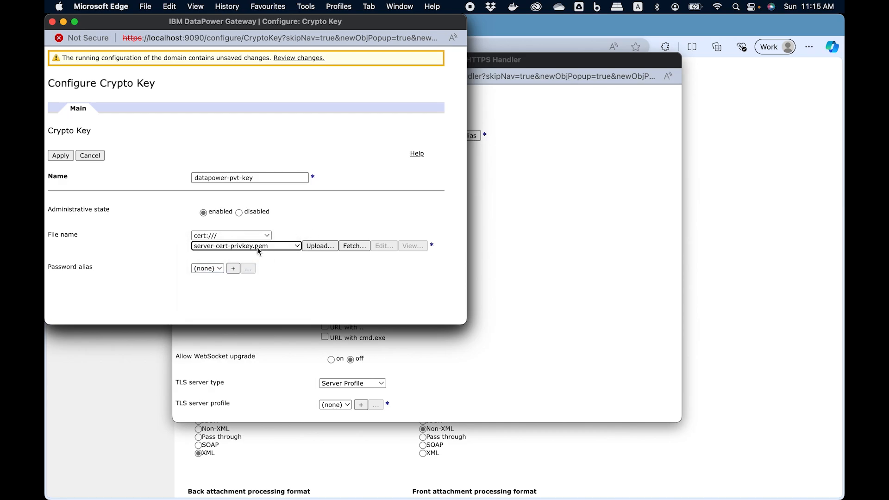
click(64, 158)
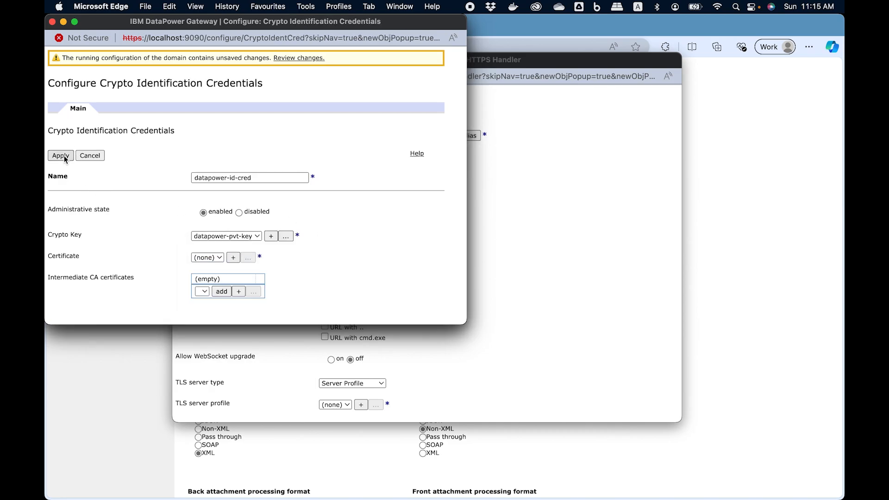
- Create the crypto certificate datapower-server-cert from server-cert-sscert.pem in cert:/// and apply the identification credentials
click(234, 258)
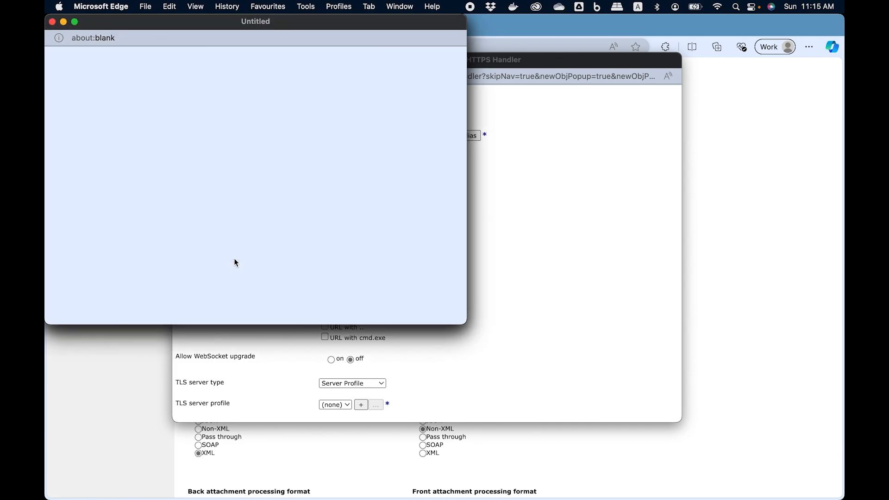
click(260, 177)
text(data)
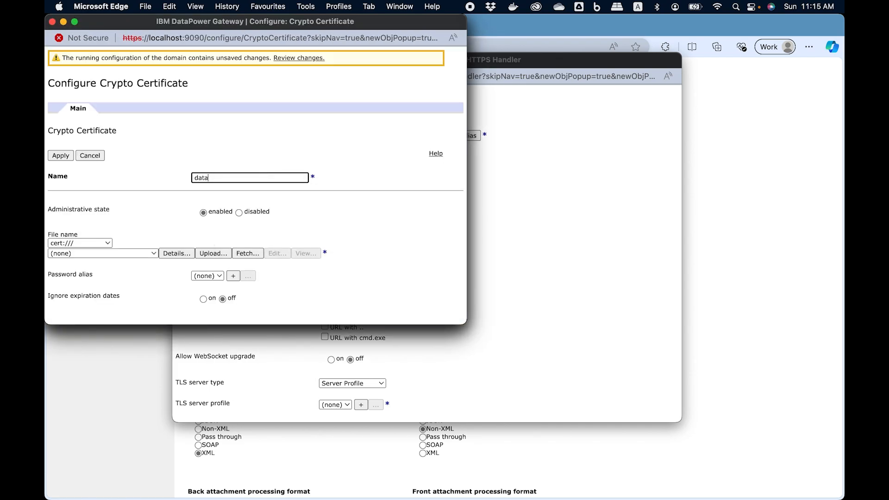
text(power-server-cert)
click(132, 253)
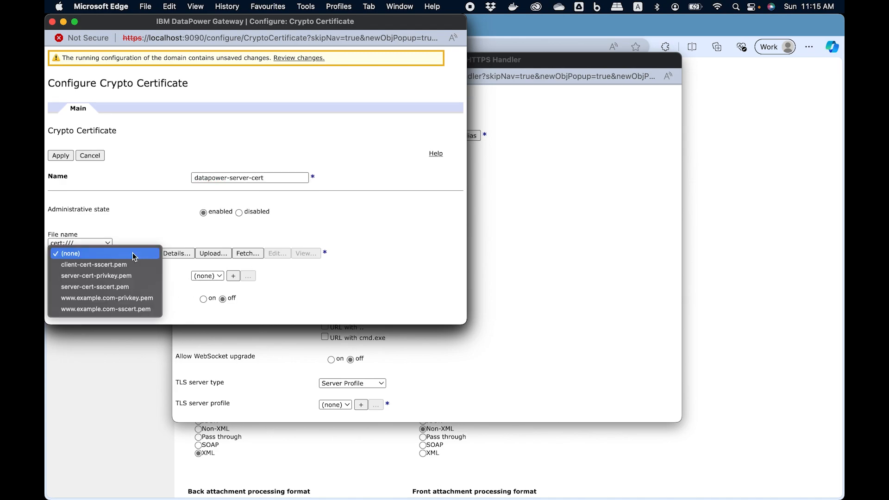
click(128, 289)
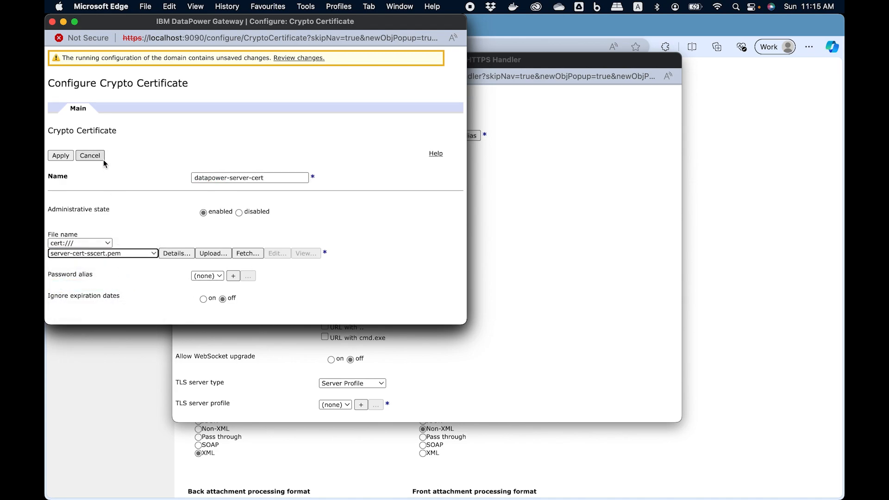
click(60, 157)
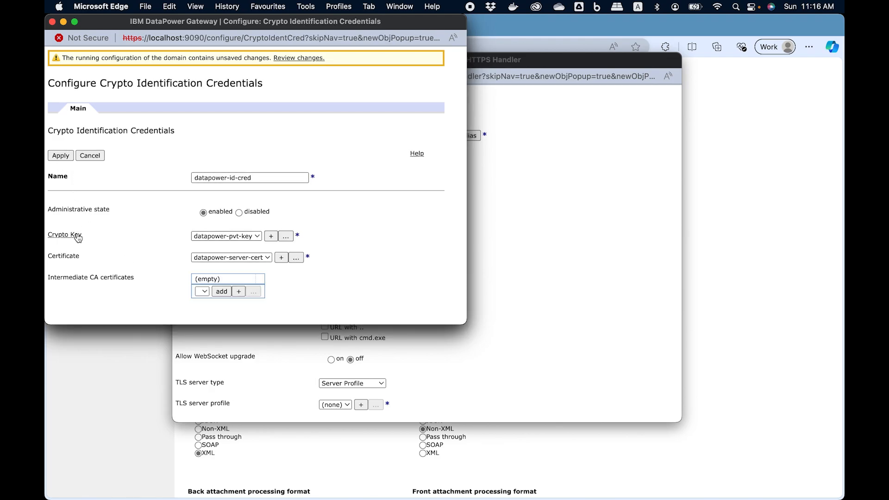
click(65, 159)
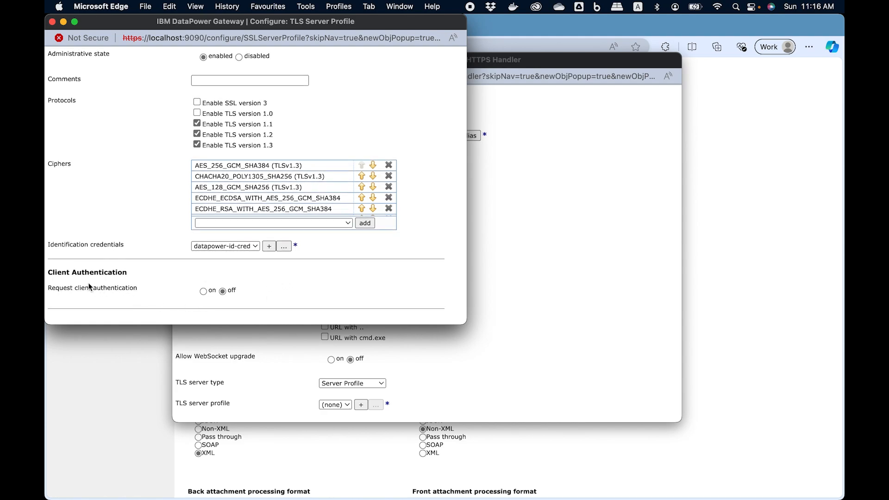
- Turn on the TLS server profile's client authentication request and start new validation credentials named valcred-01
click(204, 291)
scroll(313, 292, down, 3)
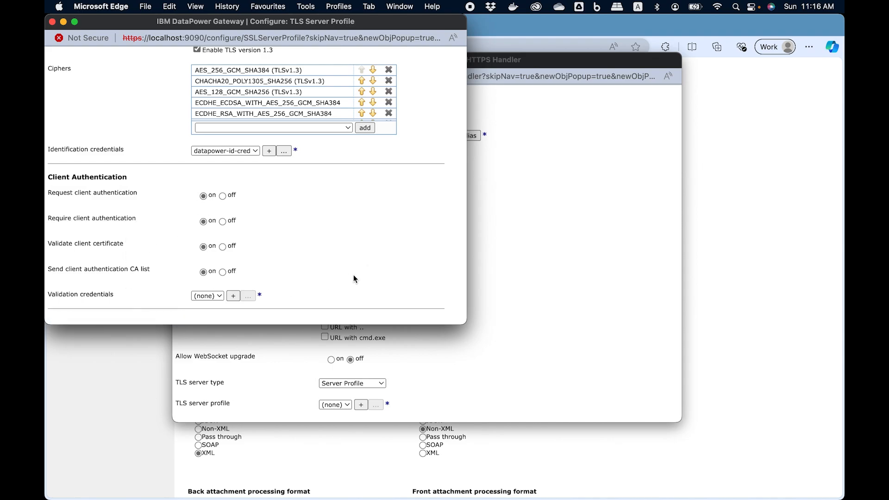
click(234, 296)
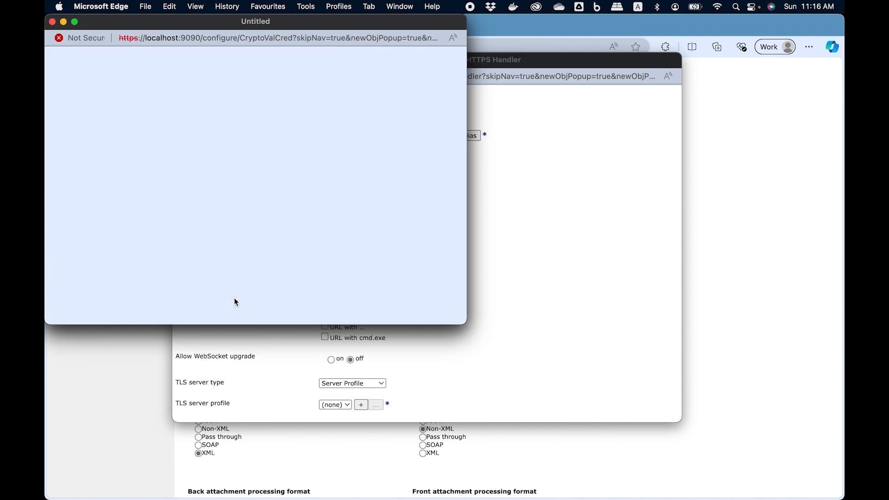
click(236, 178)
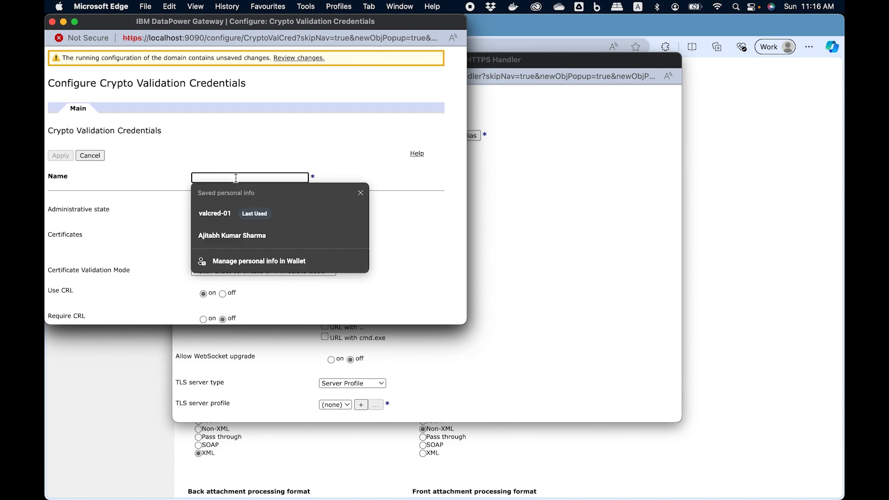
click(224, 213)
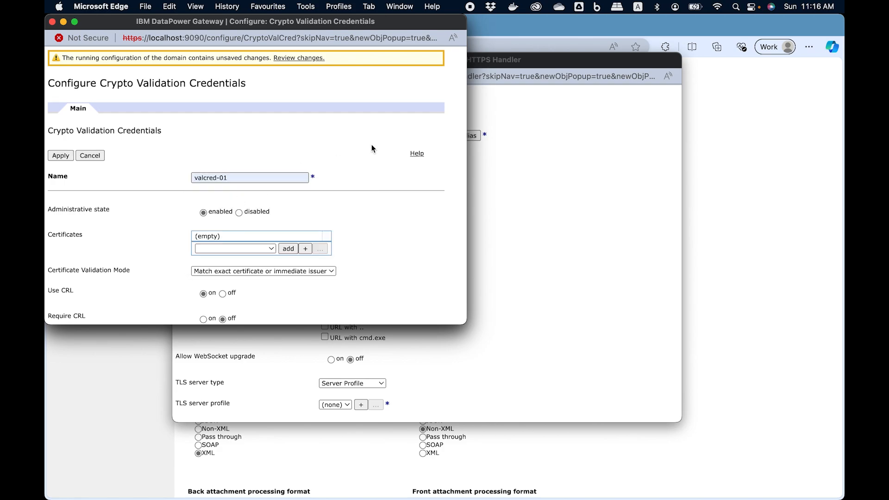
- Start a new crypto certificate for the validation credentials valcred-01
click(247, 250)
click(273, 230)
click(305, 249)
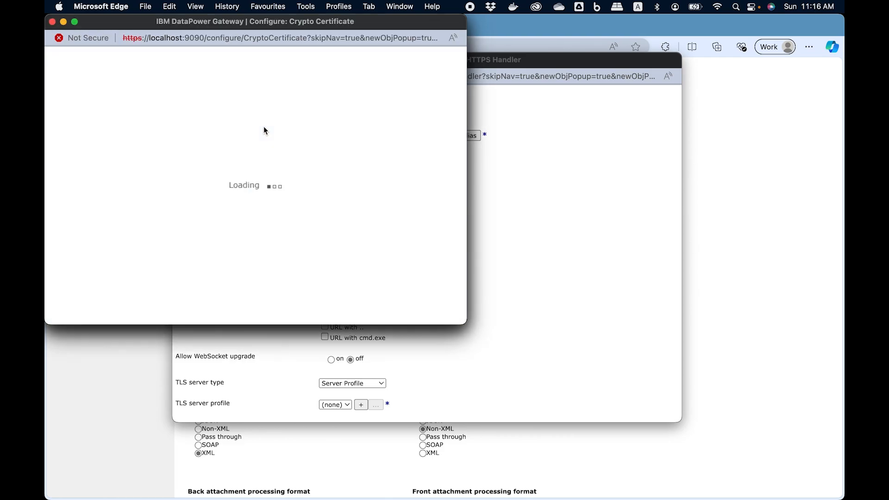
click(242, 187)
text(m)
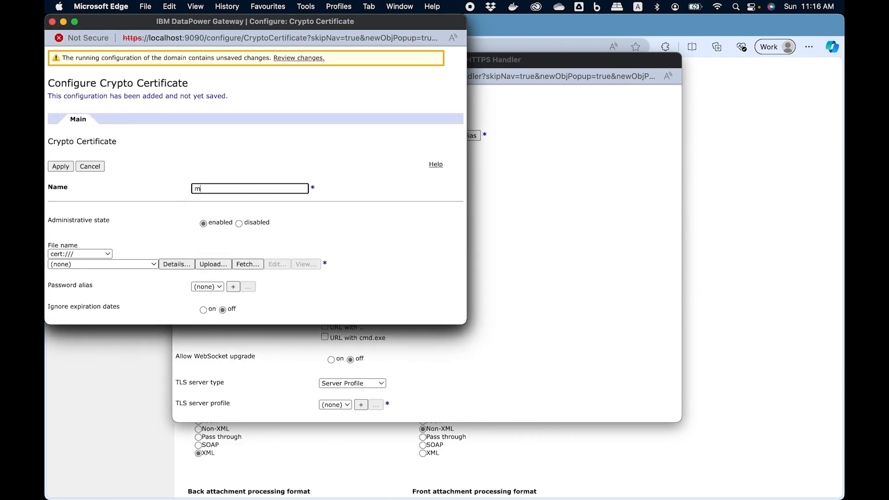
text(y-client-list)
key(BackSpace)
key(BackSpace)
key(BackSpace)
key(BackSpace)
text(trusted-cl)
key(BackSpace)
key(BackSpace)
key(BackSpace)
key(BackSpace)
key(BackSpace)
key(BackSpace)
key(BackSpace)
key(BackSpace)
key(BackSpace)
key(BackSpace)
key(BackSpace)
key(BackSpace)
key(BackSpace)
key(BackSpace)
key(BackSpace)
key(BackSpace)
key(BackSpace)
- Name the crypto certificate client-01-cert, select client-cert-sscert.pem in cert:/// as its file and apply it
text(client-01-cert)
click(130, 267)
click(118, 279)
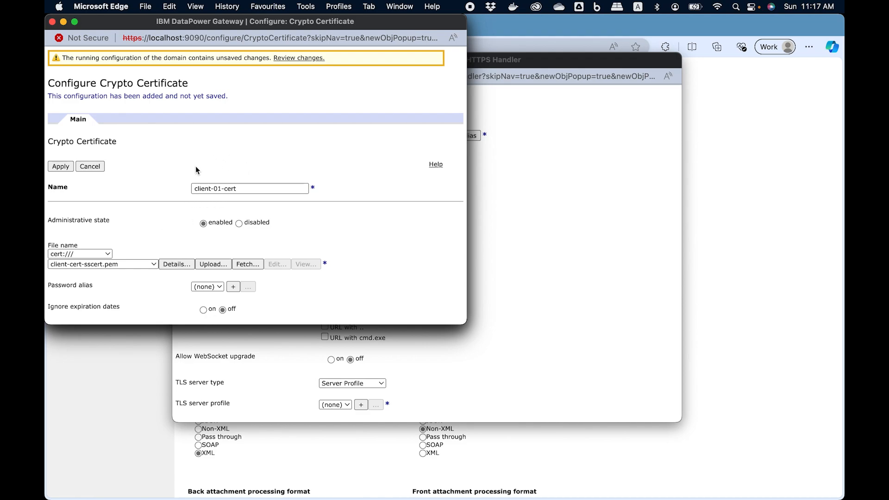
click(60, 166)
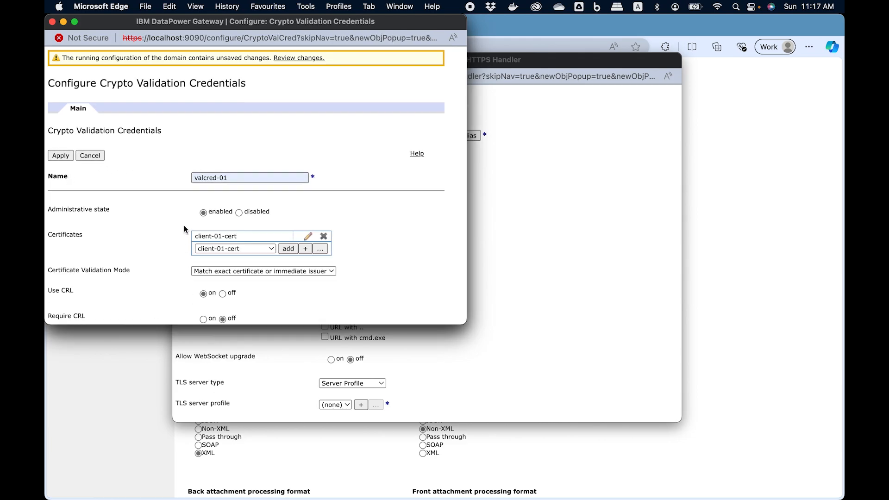
- Apply the validation credentials valcred-01 and the TLS server profile server-profile-001
click(56, 157)
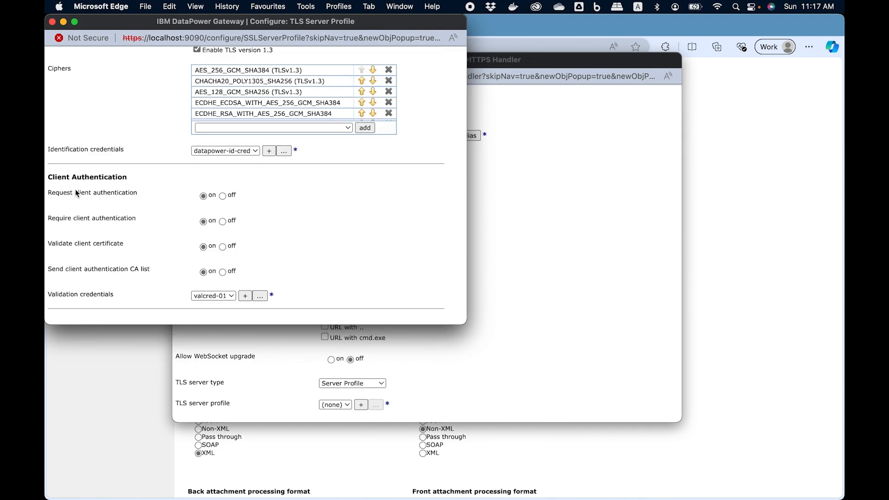
scroll(168, 256, up, 10)
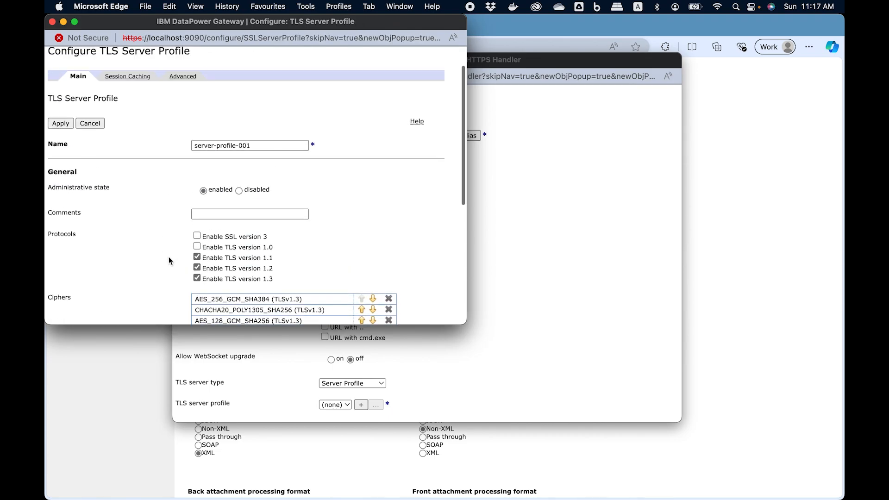
click(68, 156)
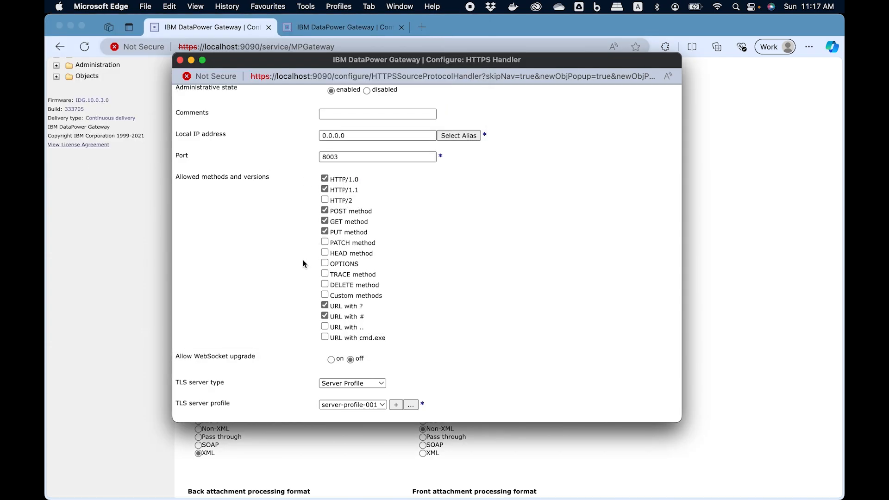
- Apply the HTTPS handler test-mpgw-001-https-handler and the multi-protocol gateway test-mpgw-001
scroll(304, 262, up, 5)
scroll(287, 250, down, 1)
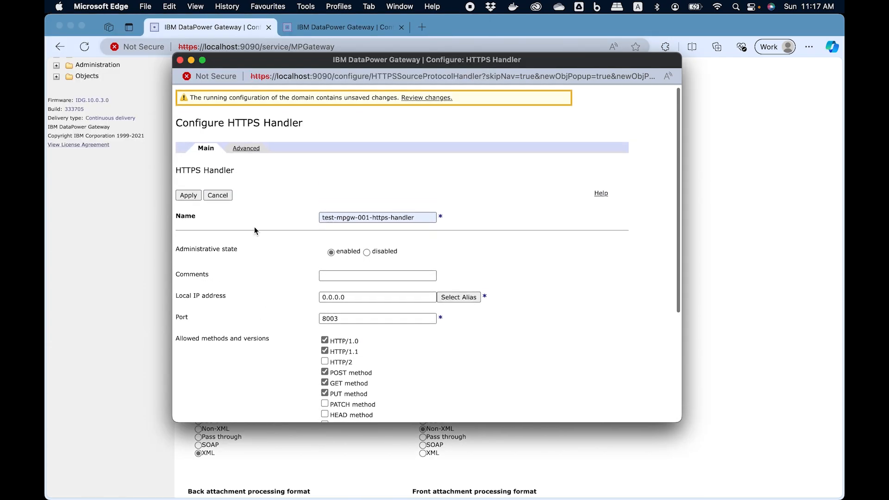
click(188, 194)
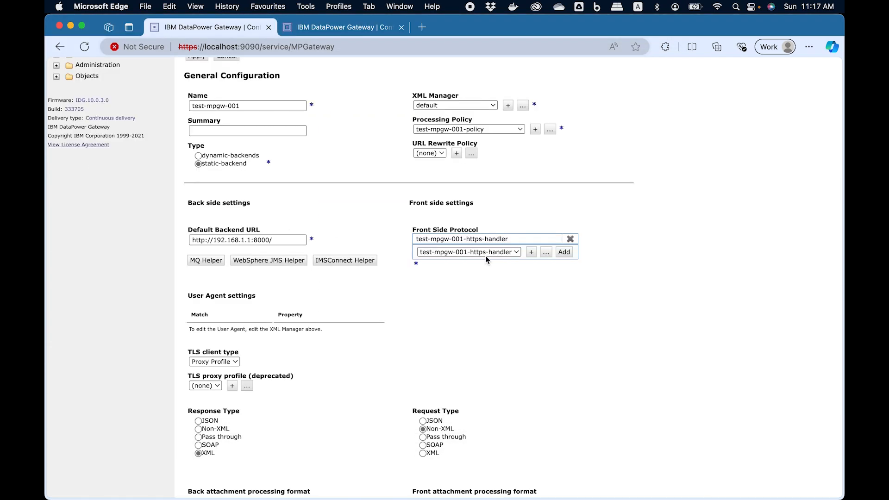
click(194, 166)
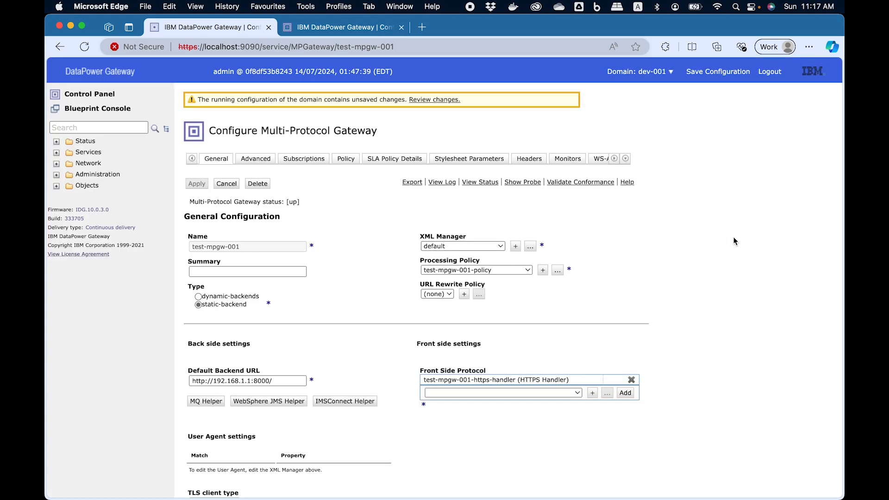
- Review the gateway's general configuration, including front side protocol, request and response types, timeouts and HTTP version settings
scroll(339, 261, down, 2)
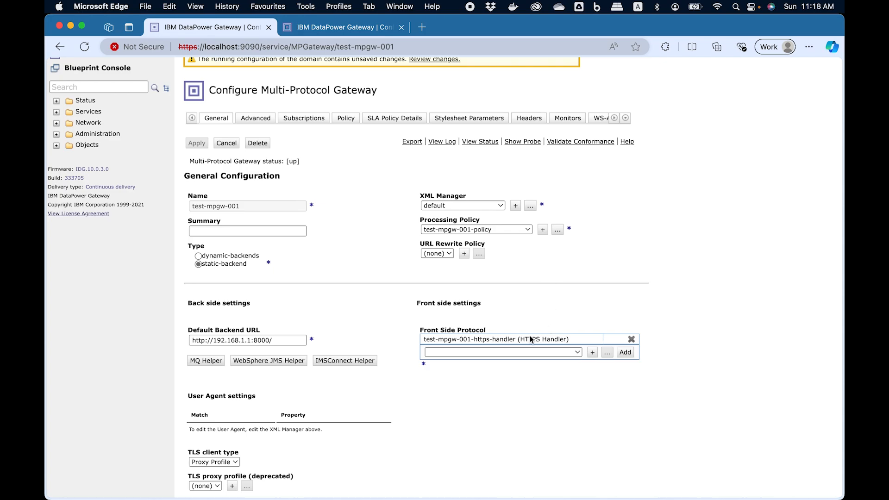
scroll(496, 366, down, 2)
scroll(496, 366, down, 1)
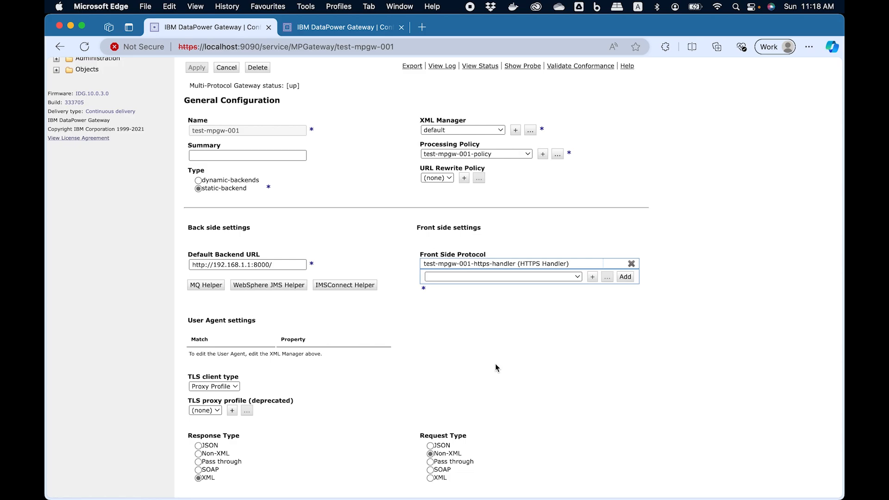
scroll(495, 363, down, 5)
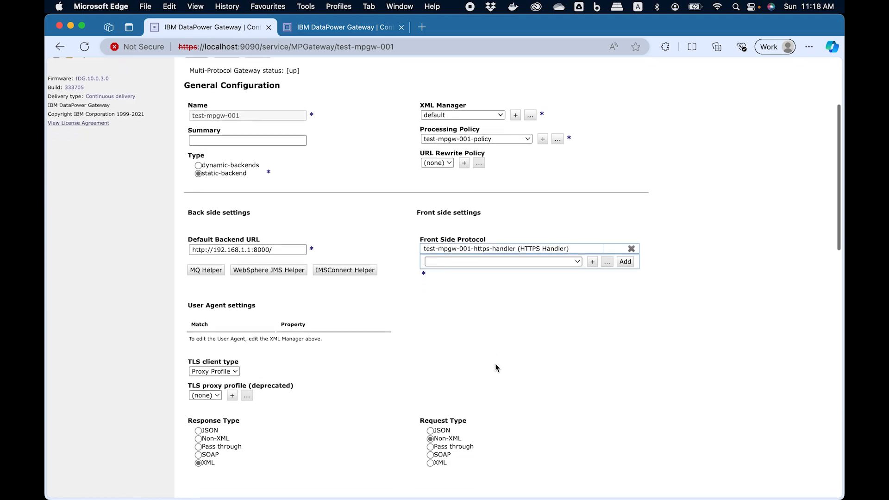
scroll(357, 358, down, 3)
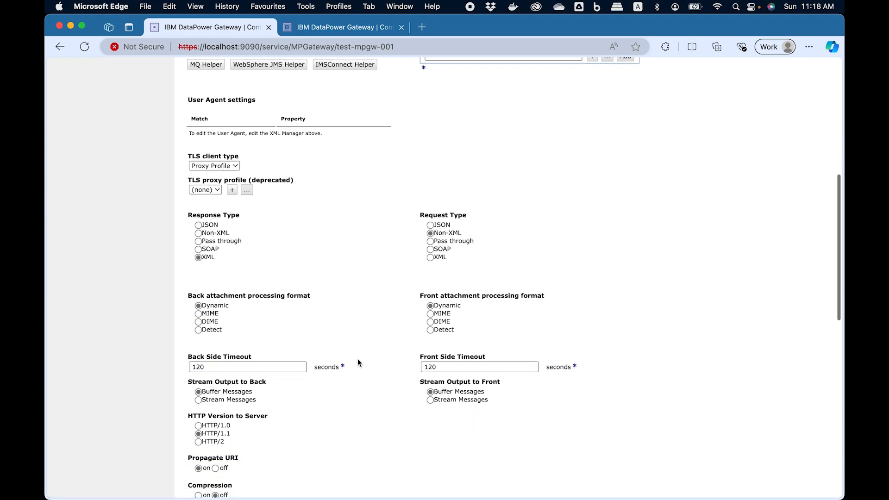
scroll(357, 358, up, 10)
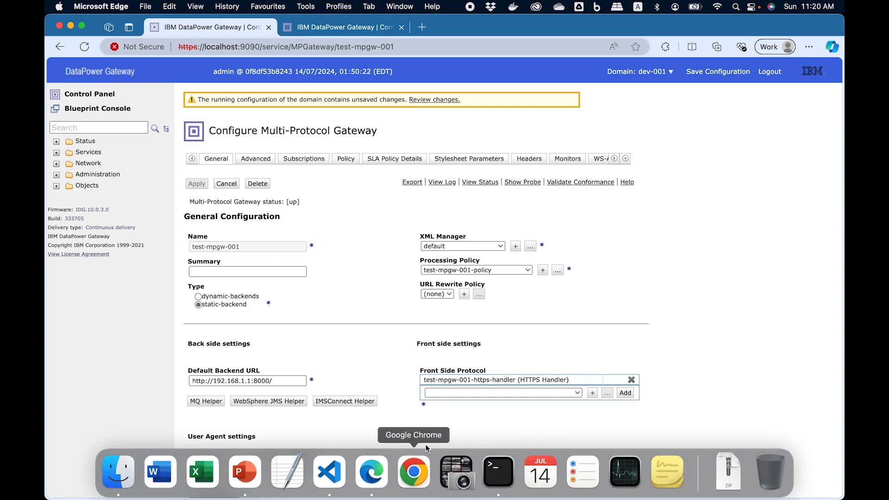
- Switch to Visual Studio Code to view the prepared curl test commands and bring up Terminal
click(338, 474)
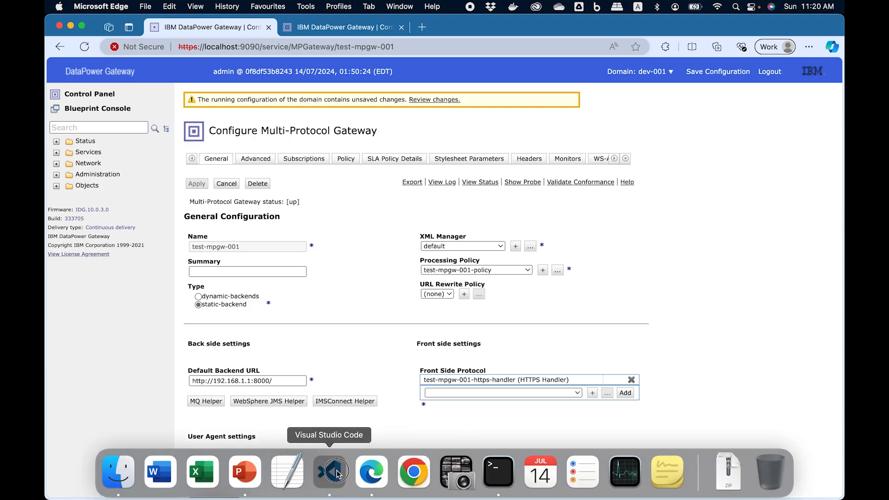
key(super+Right)
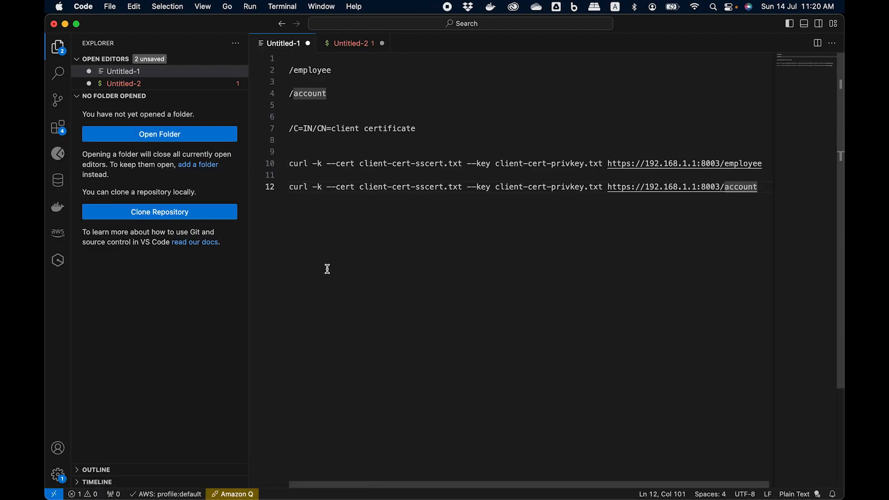
click(60, 159)
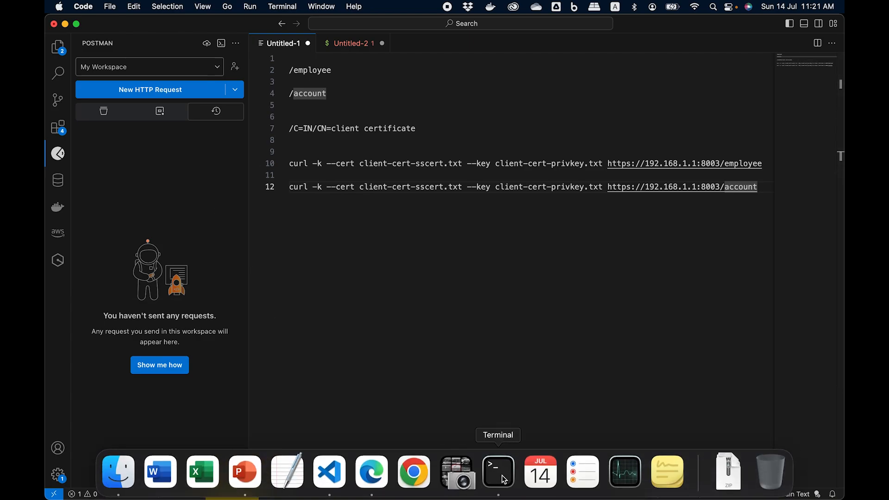
click(504, 479)
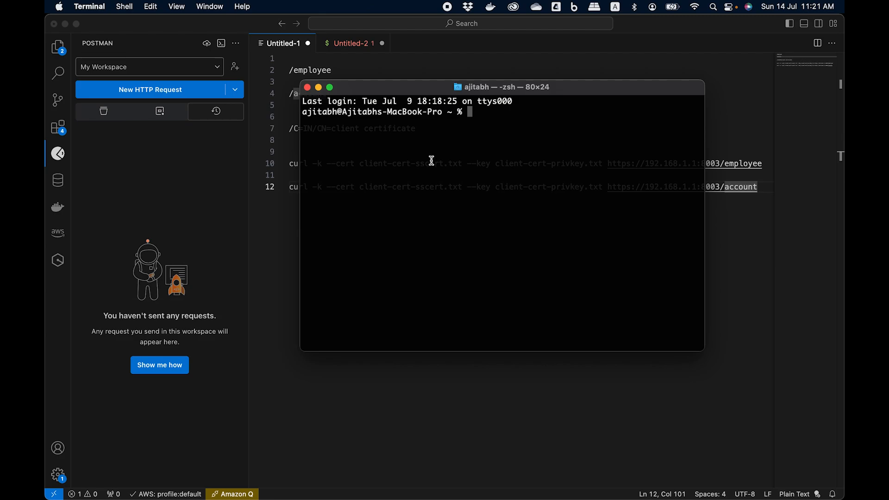
- Return to Microsoft Edge and check the system log of the gateway test-mpgw-001, closing it when done
click(370, 482)
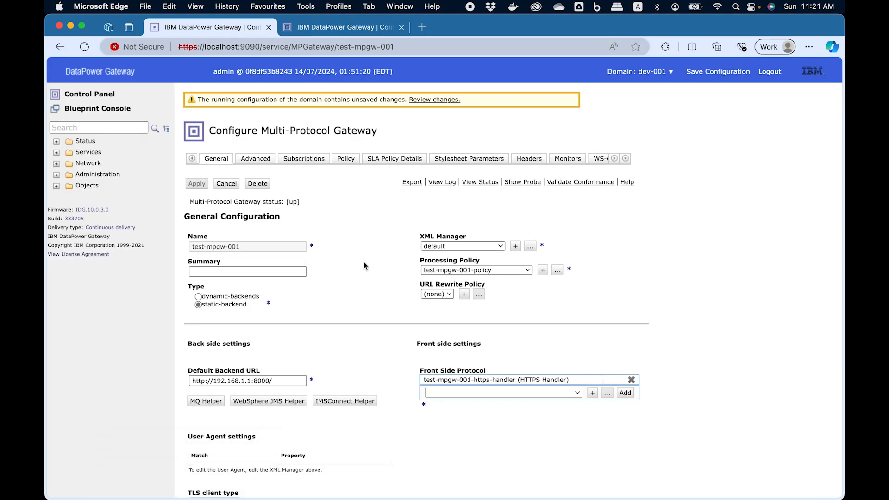
click(442, 183)
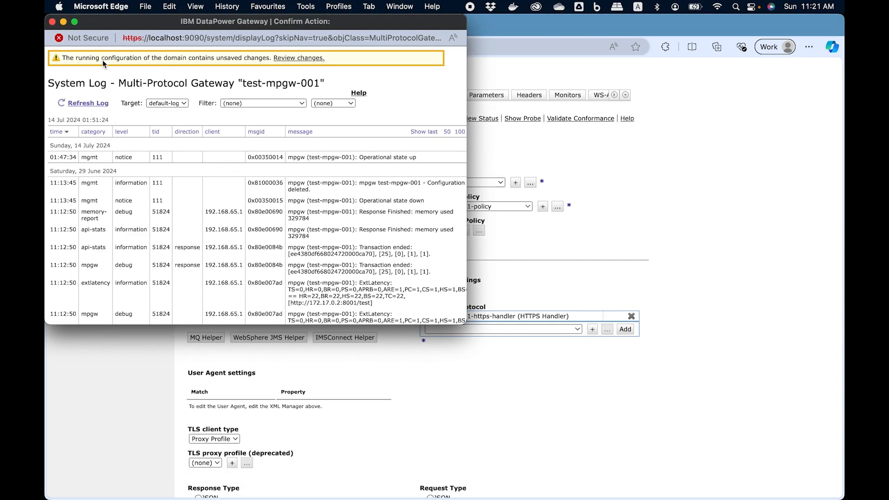
click(52, 22)
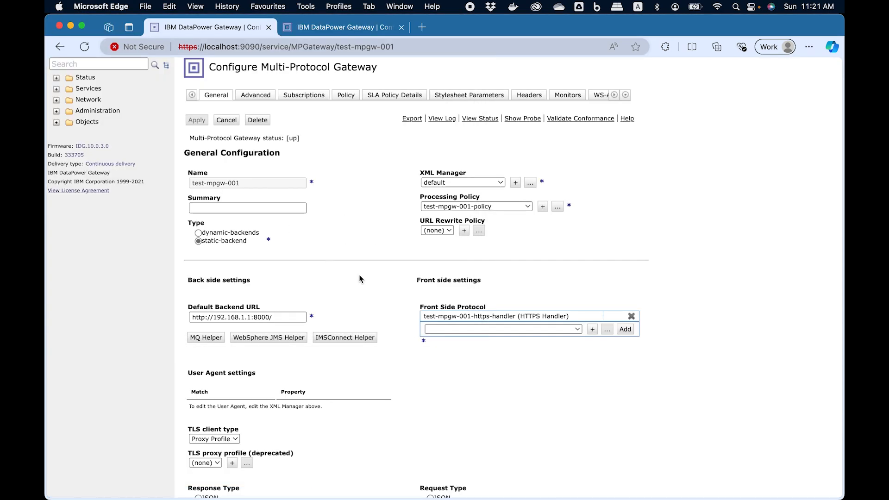
scroll(365, 148, up, 3)
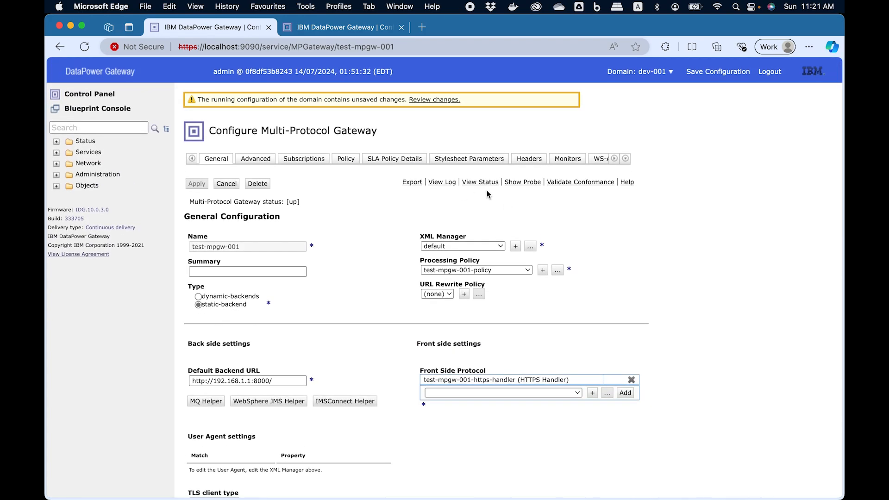
- Enable the multistep probe for the gateway test-mpgw-001 and close its transaction list
click(519, 183)
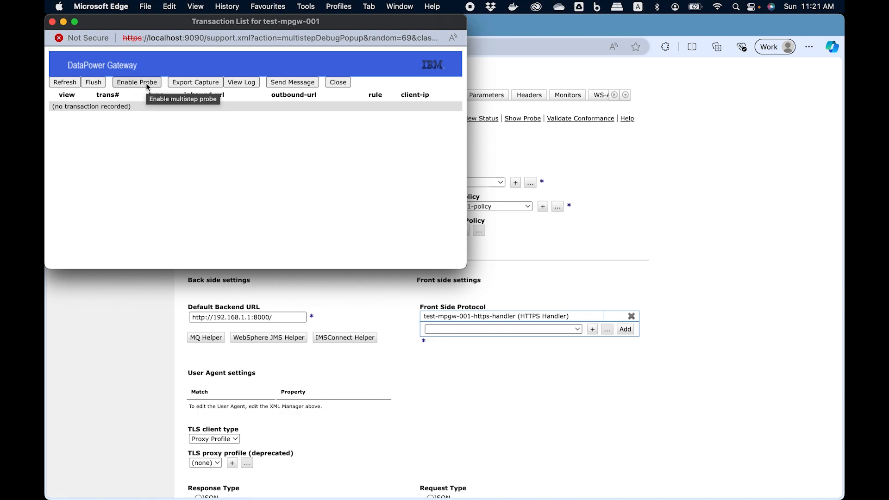
click(146, 82)
click(183, 131)
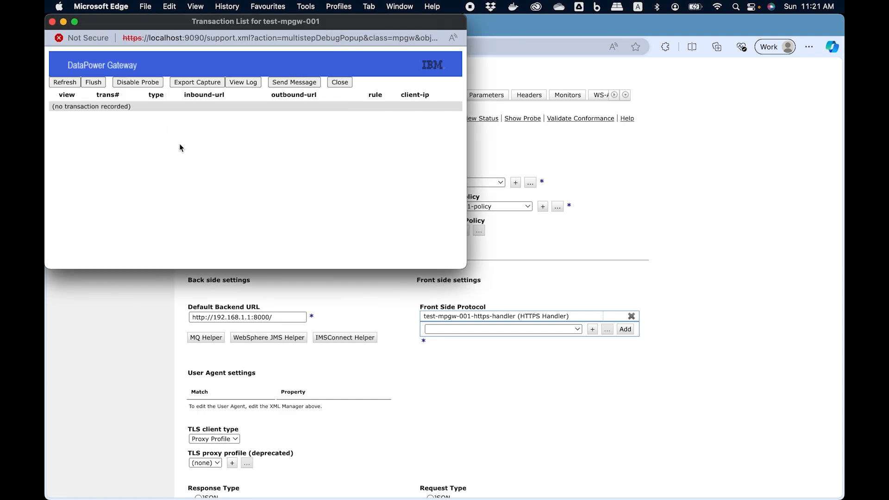
click(347, 82)
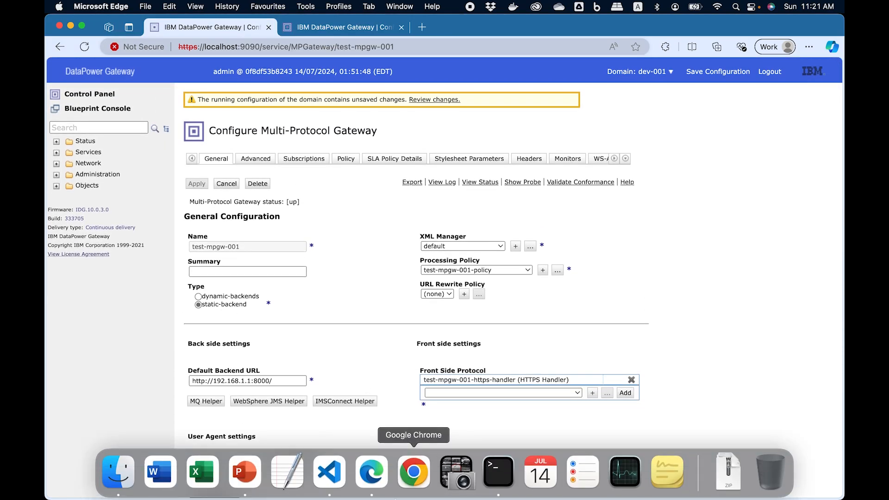
- Switch to Visual Studio Code and examine the -k option in the curl command for the /employee request
click(337, 482)
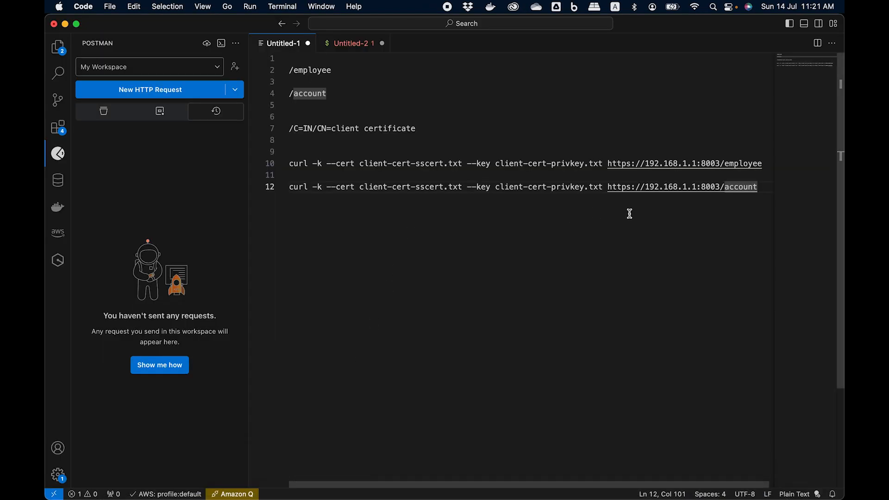
click(291, 164)
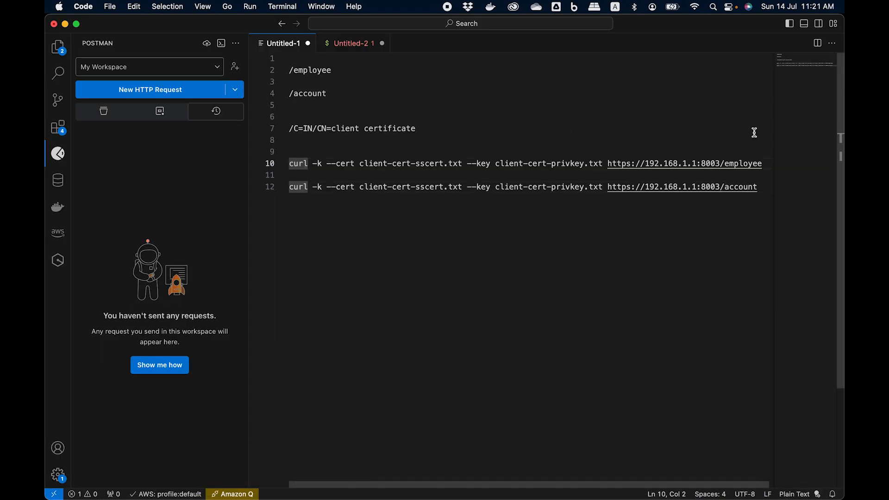
click(305, 163)
drag(323, 165, 315, 165)
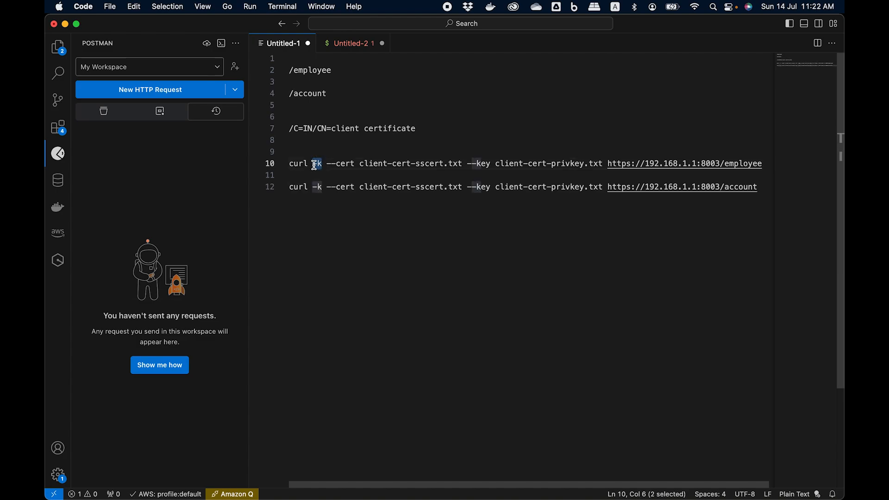
click(304, 164)
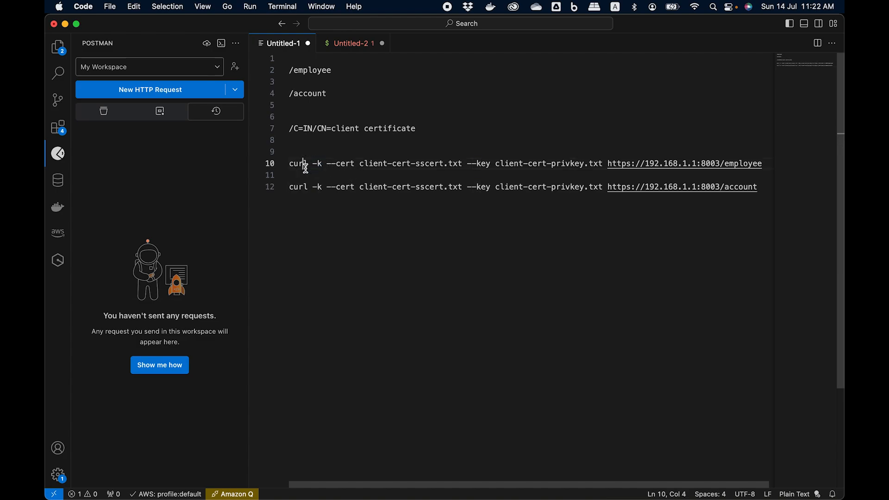
- Examine the --cert client-cert-sscert.txt option and its .txt file extension in the /employee curl command
drag(327, 164, 462, 164)
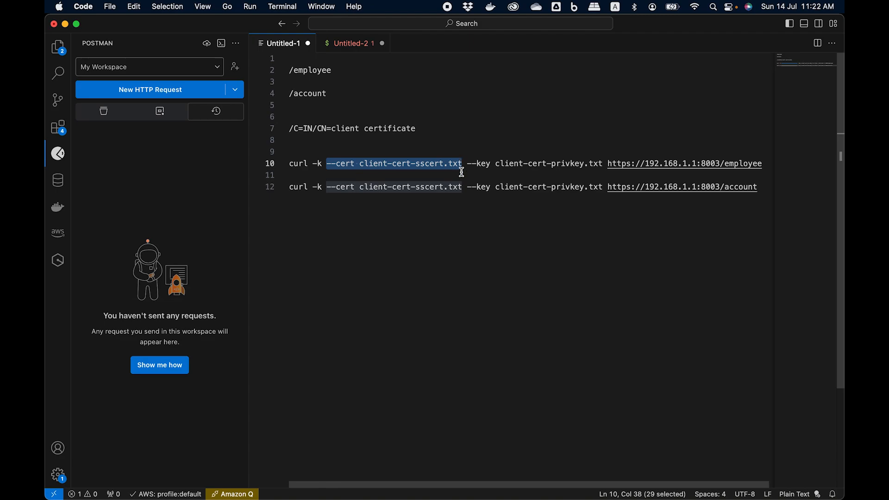
click(468, 192)
click(462, 164)
drag(462, 164, 444, 164)
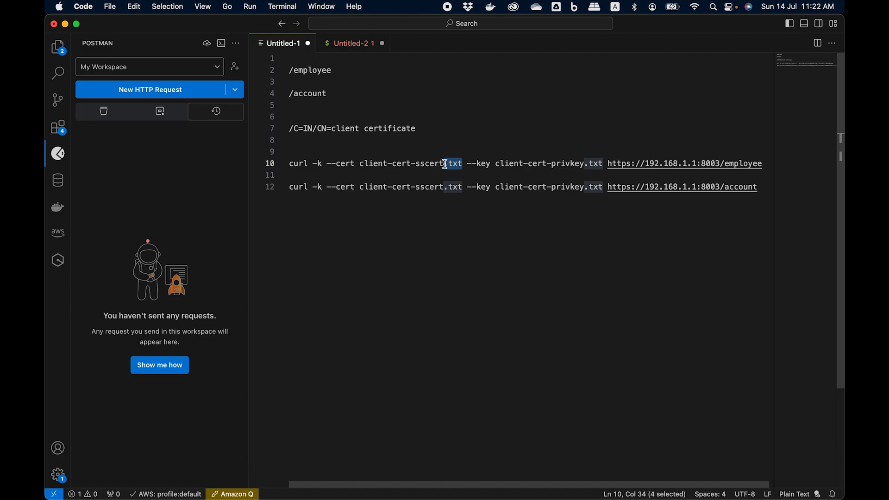
click(466, 250)
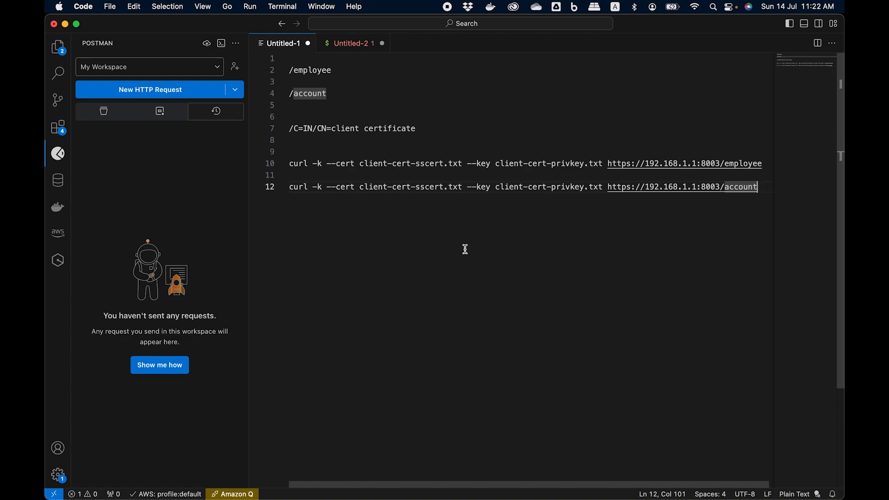
drag(464, 162, 444, 163)
click(434, 247)
drag(469, 164, 604, 166)
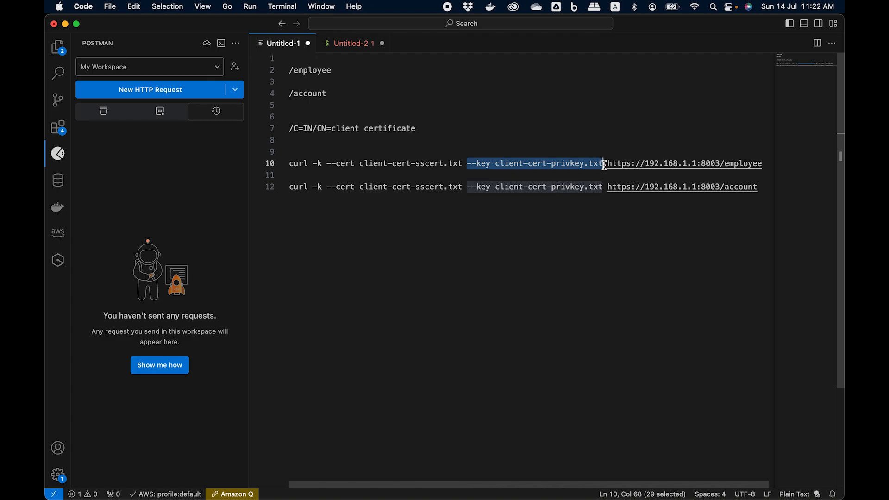
click(625, 174)
click(608, 163)
drag(609, 163, 715, 162)
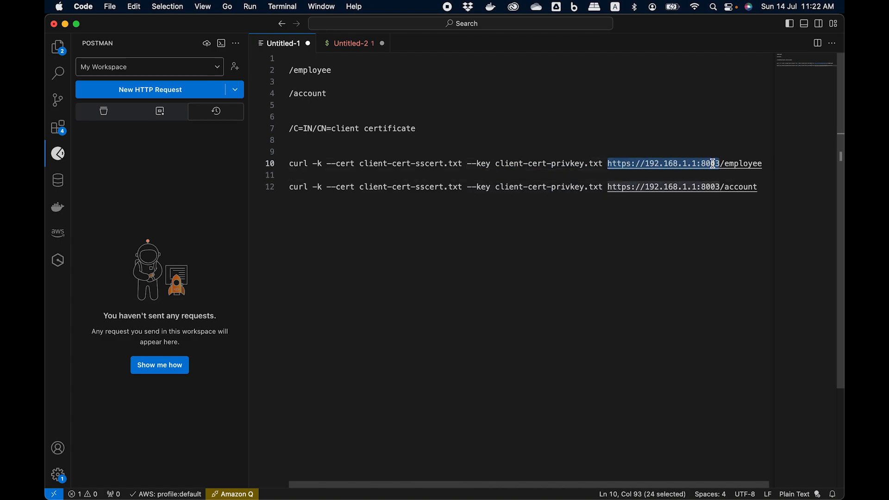
- Examine the host, port 8003 and /employee path in the first curl command, and compare it with the /account command
double_click(659, 164)
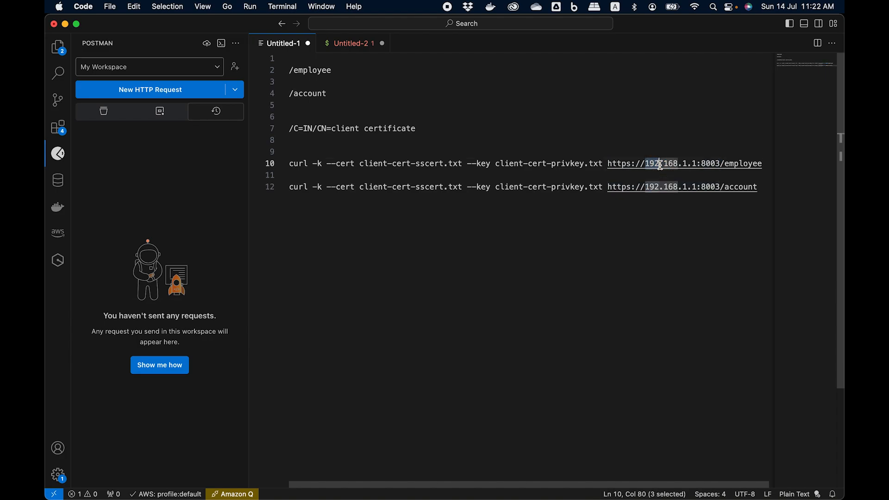
double_click(714, 163)
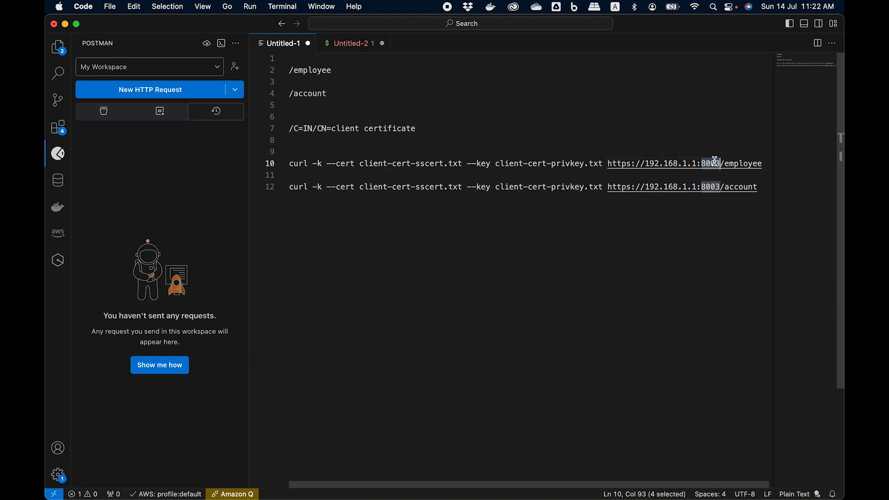
drag(763, 164, 721, 163)
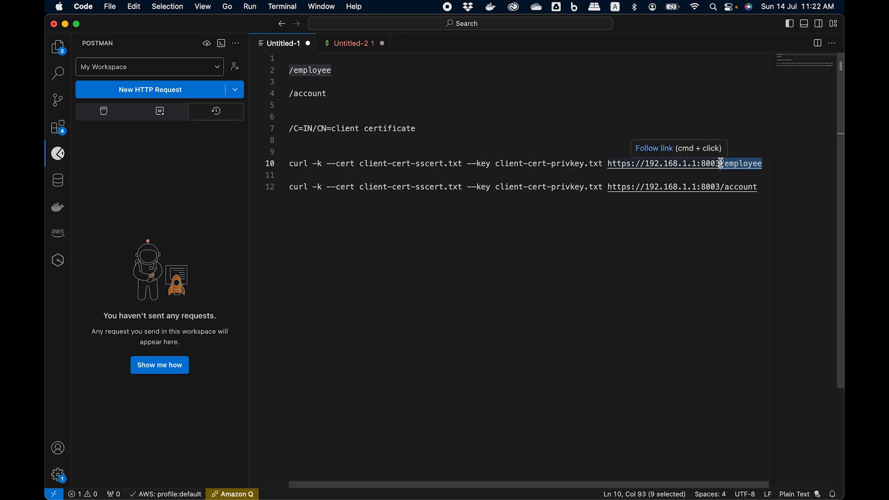
click(768, 163)
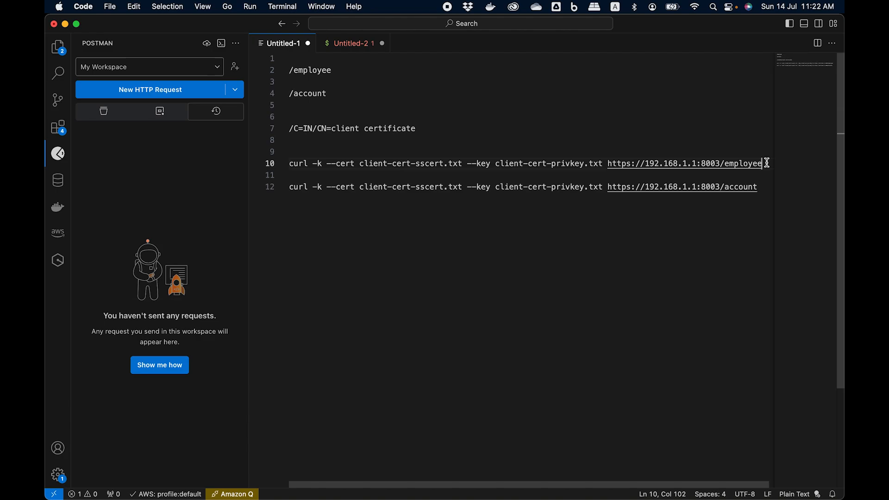
key(super+shift+Left)
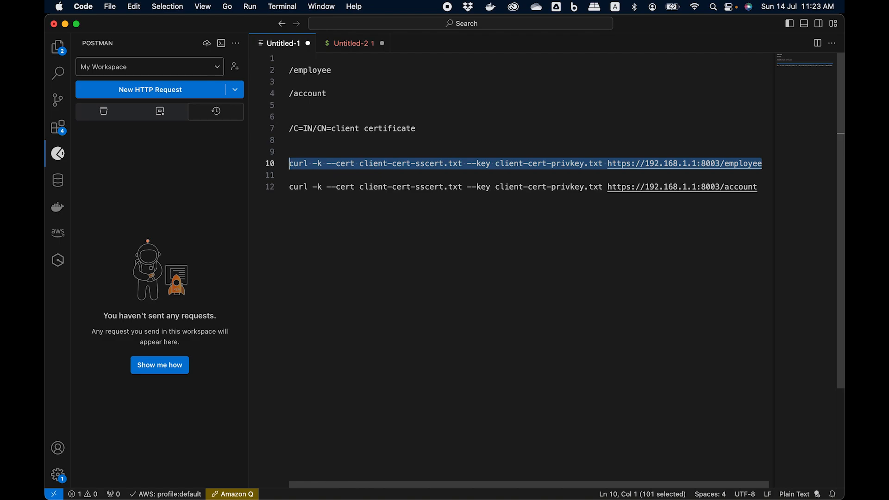
click(734, 164)
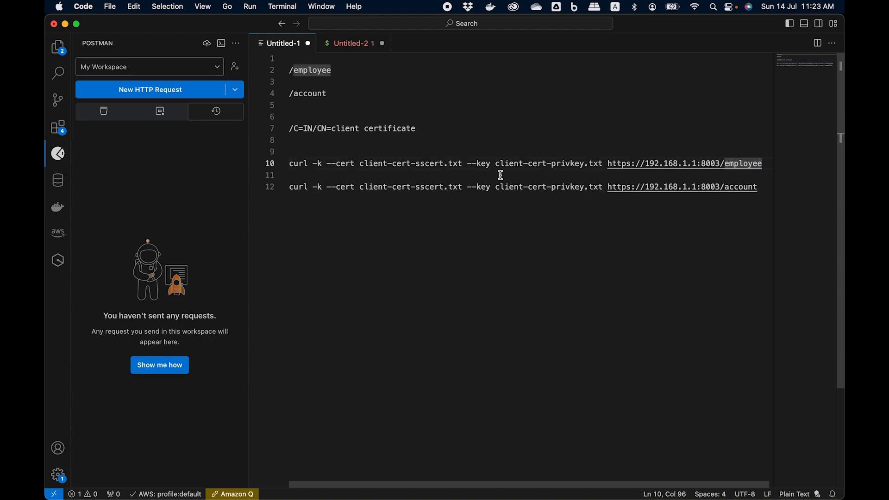
click(738, 187)
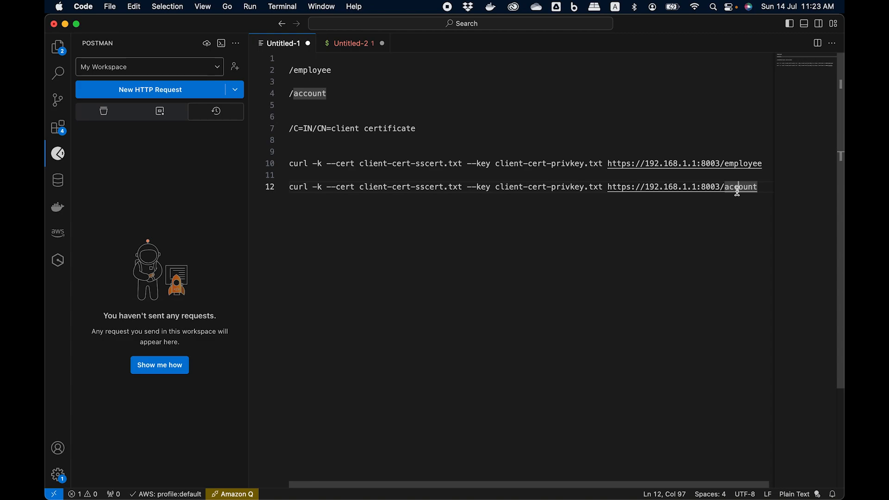
- Copy the complete /employee curl command, switch to Terminal and try to run it from the home folder
click(764, 164)
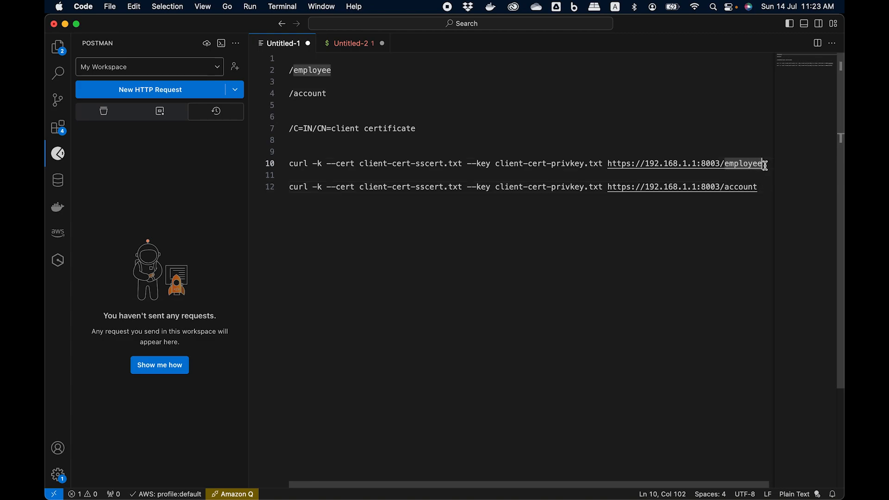
key(super+shift+Left)
key(super+c)
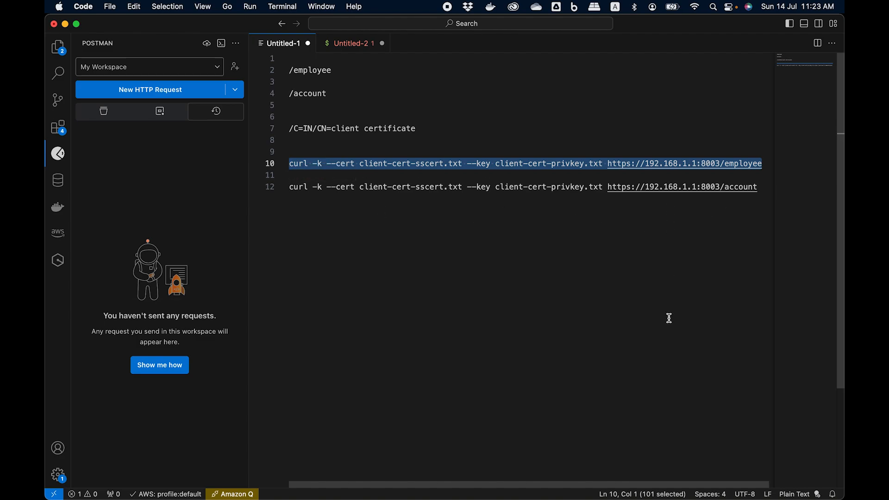
mouse_move(459, 477)
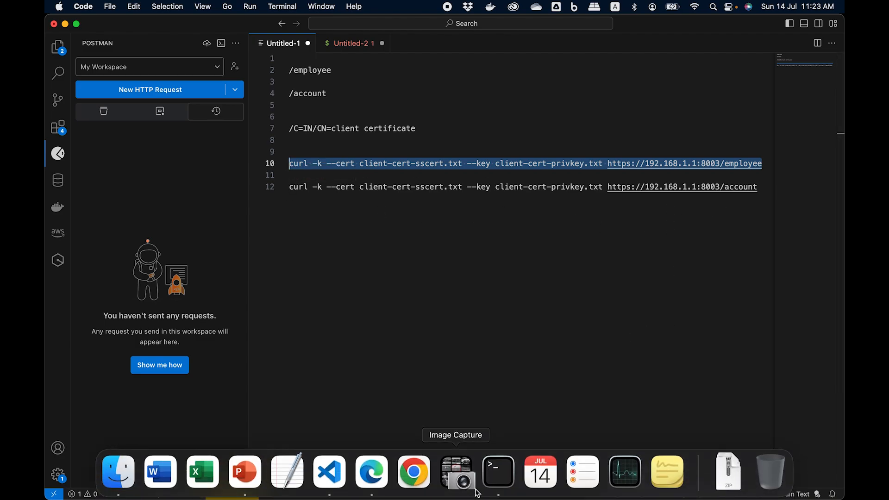
click(506, 479)
right_click(494, 182)
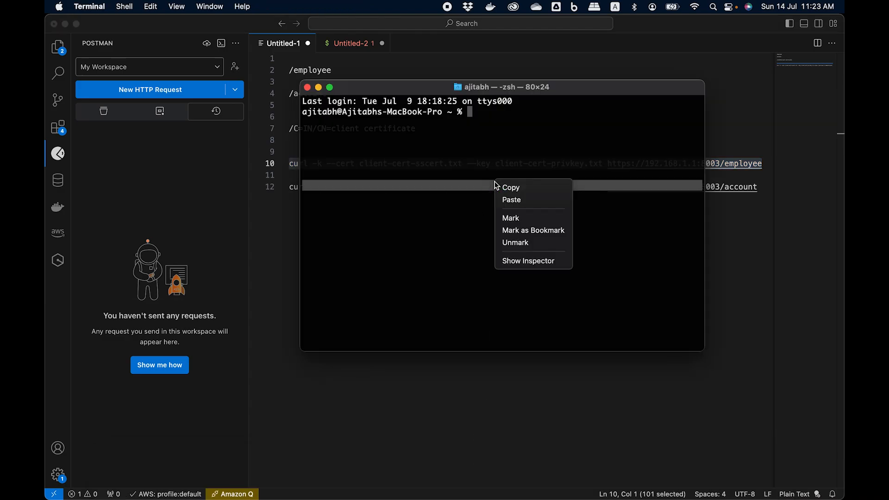
click(512, 201)
key(Return)
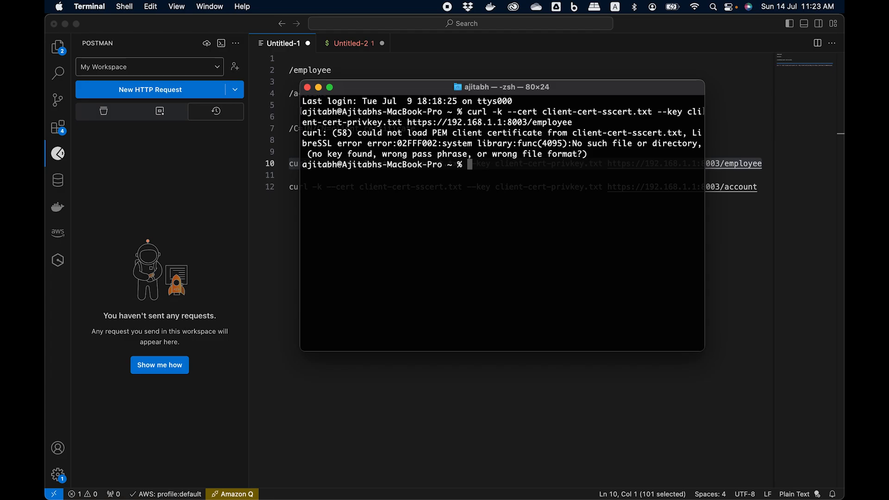
- Change to the Downloads folder, rerun the /employee curl command there and examine the returned XML
drag(572, 90, 539, 229)
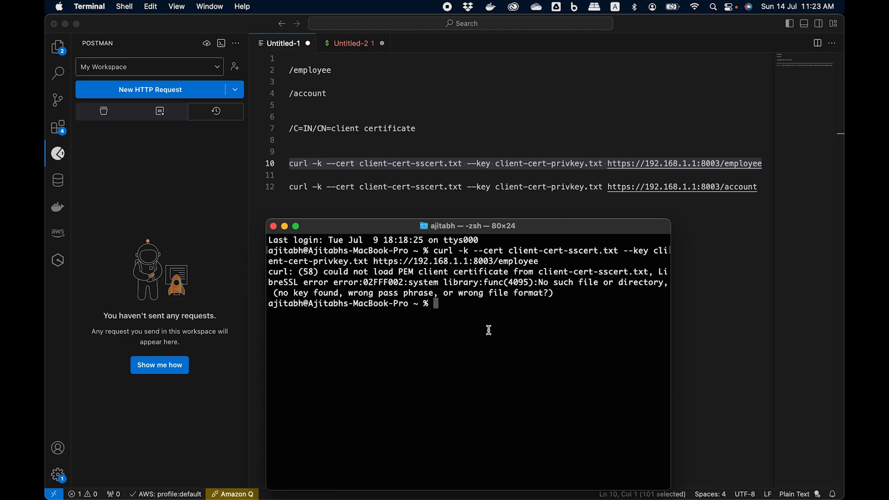
text(cd Downloads)
key(Return)
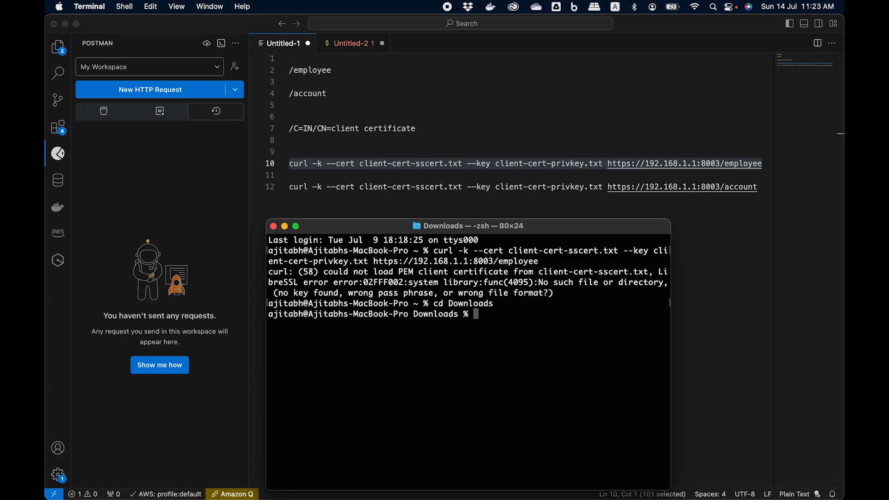
key(Up)
key(Up)
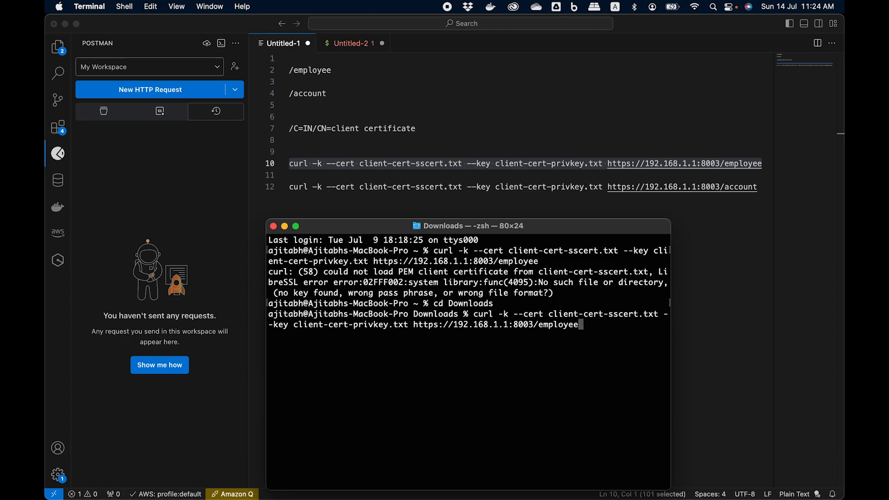
key(Return)
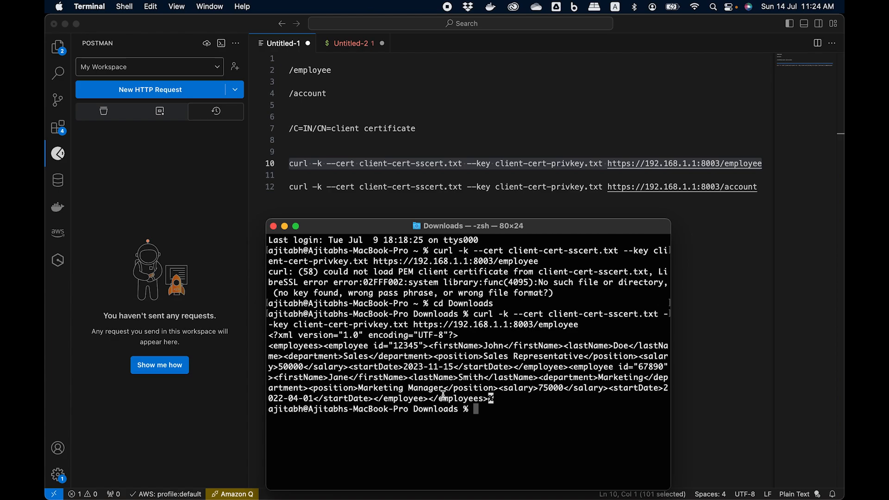
drag(271, 347, 488, 401)
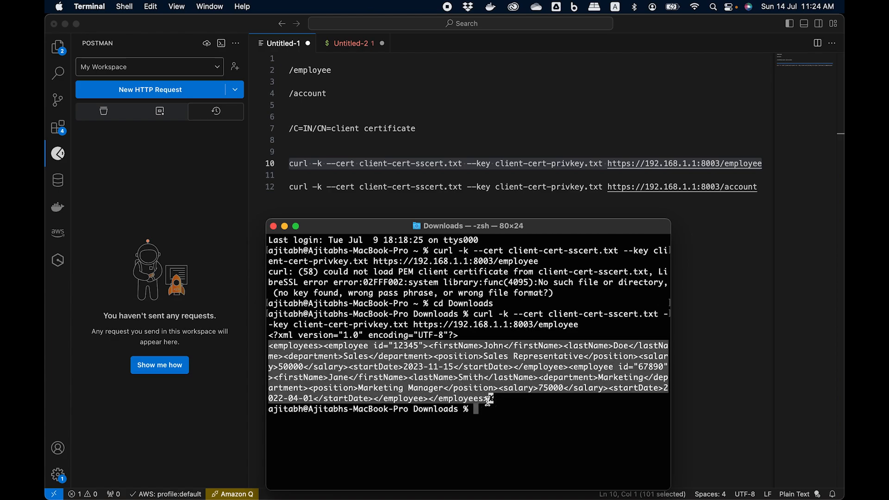
click(493, 411)
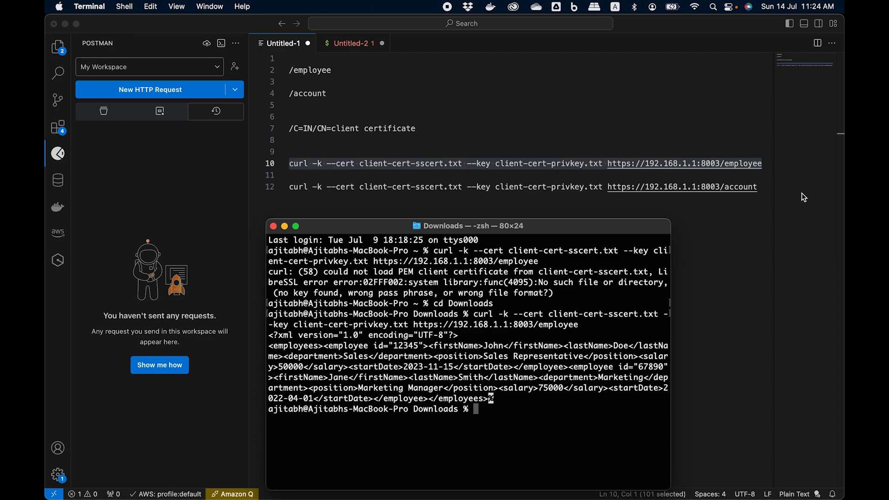
- Copy the /account curl command from Visual Studio Code, run it in Terminal and examine the fault string in the response
click(759, 188)
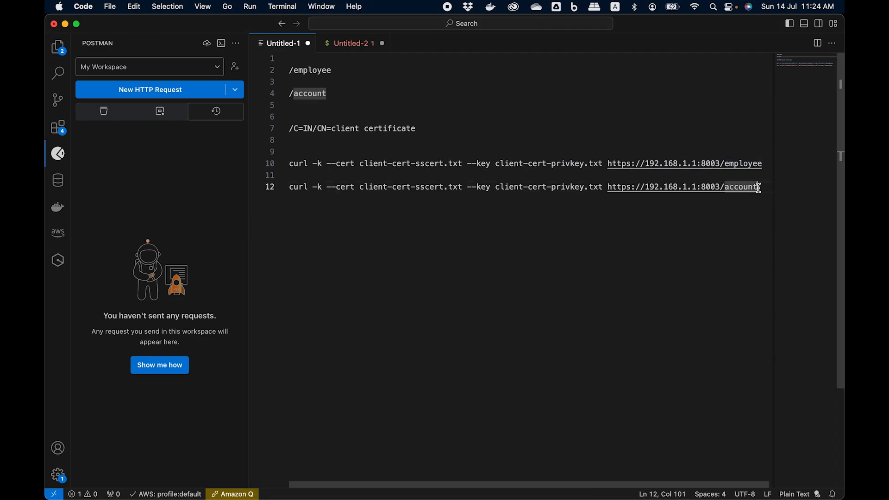
key(shift+Home)
key(super+c)
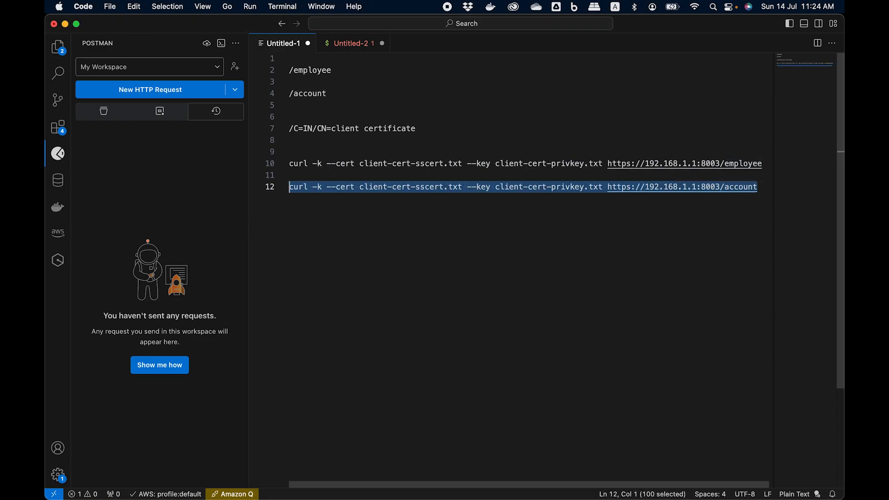
key(super+Tab)
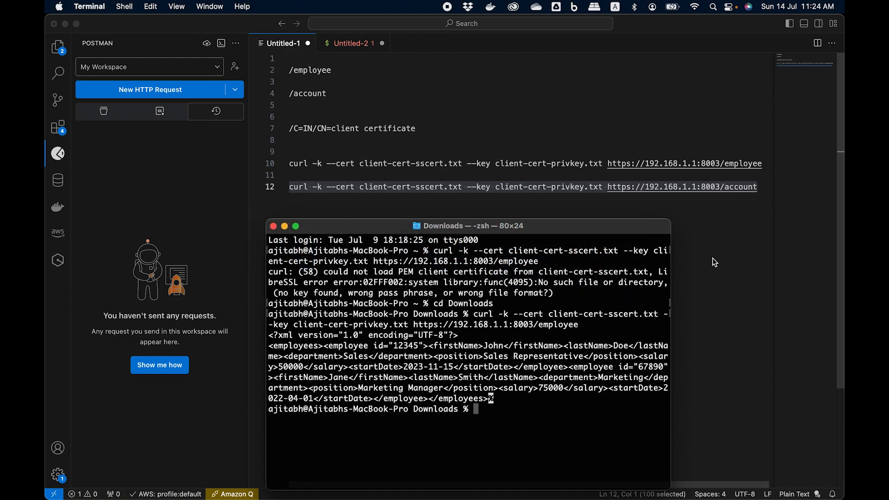
right_click(589, 425)
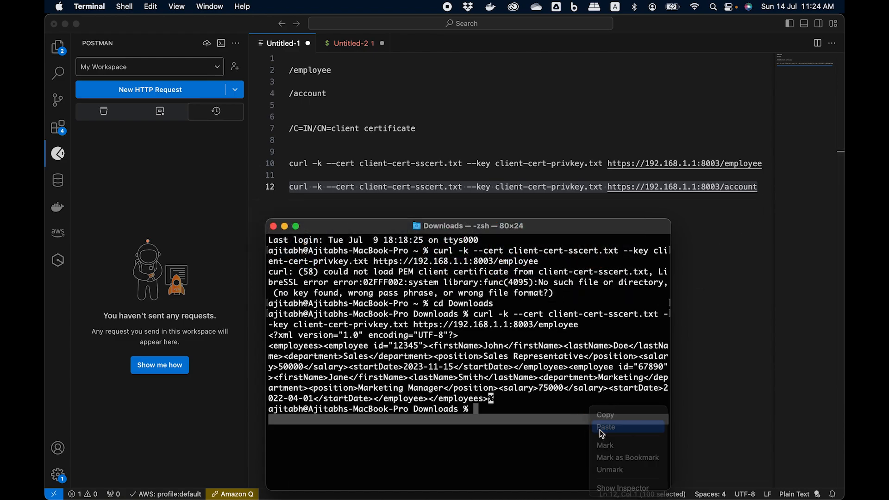
click(600, 430)
key(Return)
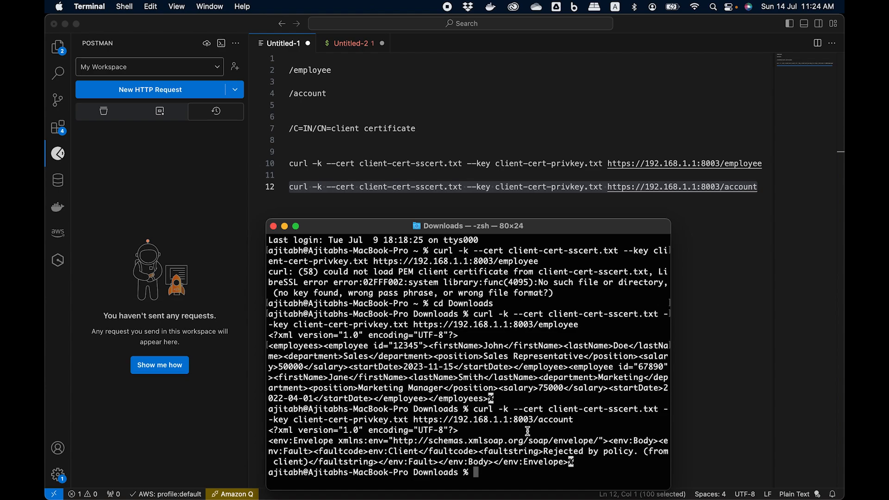
drag(545, 452, 633, 452)
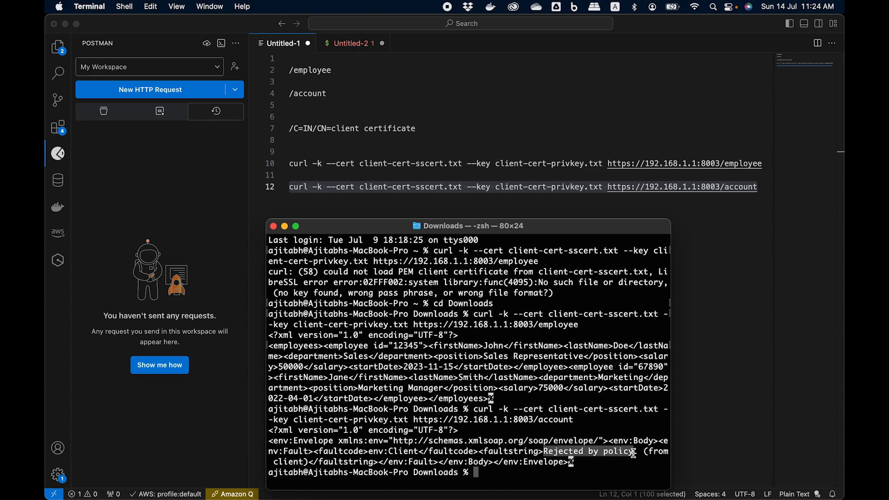
click(601, 425)
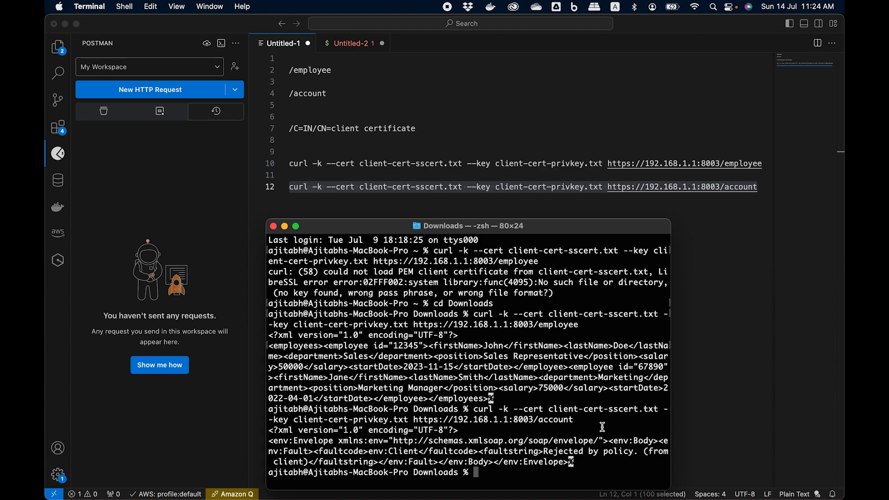
- Switch to Microsoft Edge, examine the AAA error entries in the test-mpgw-001 system log, and close the log
mouse_move(410, 494)
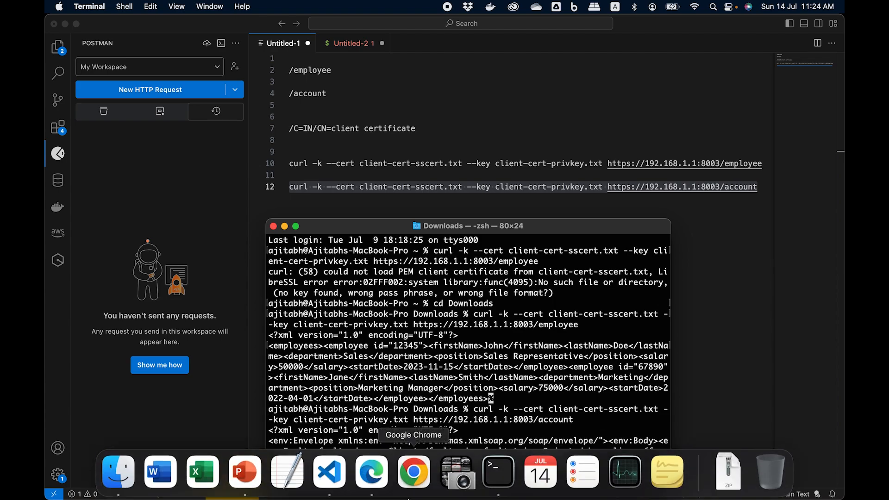
click(385, 476)
click(443, 183)
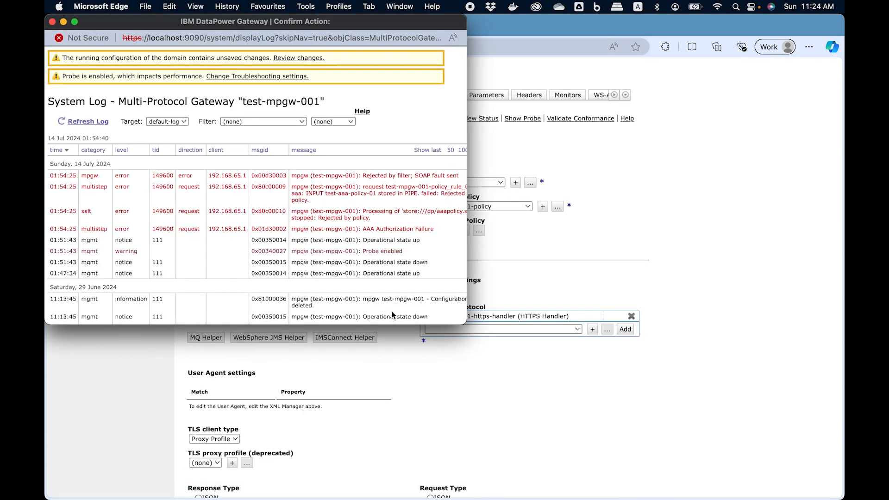
drag(461, 323, 595, 364)
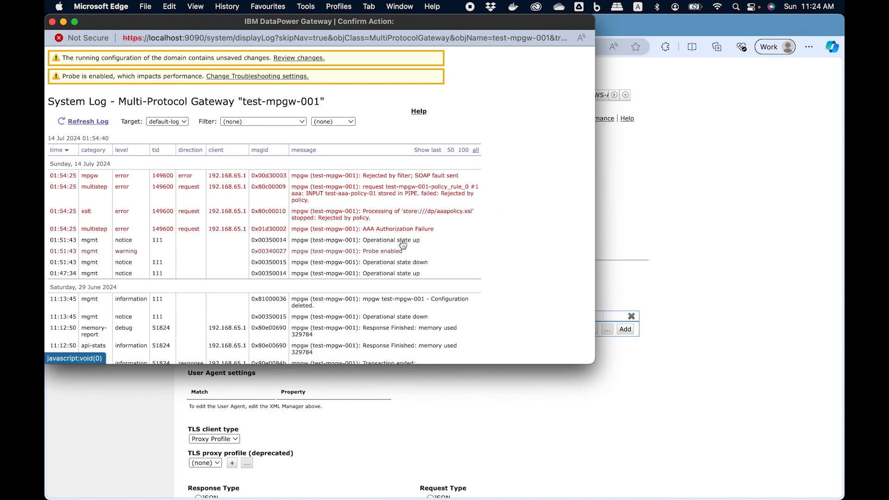
drag(442, 234, 362, 228)
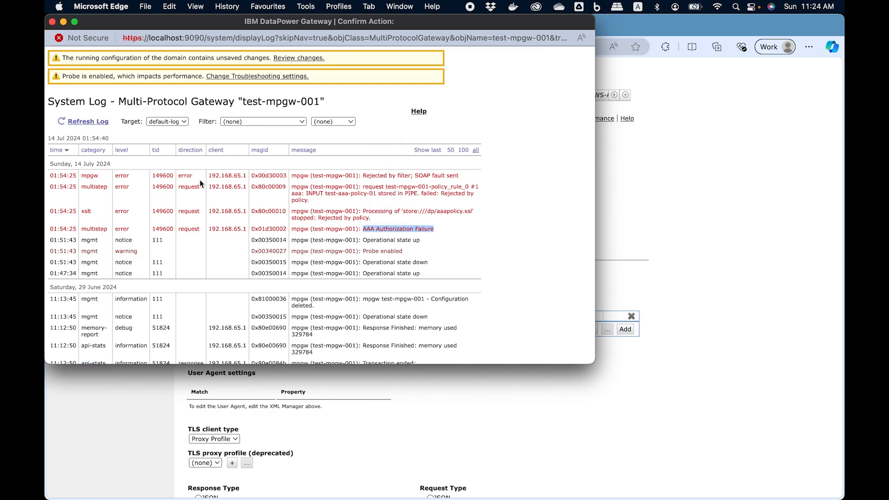
click(53, 21)
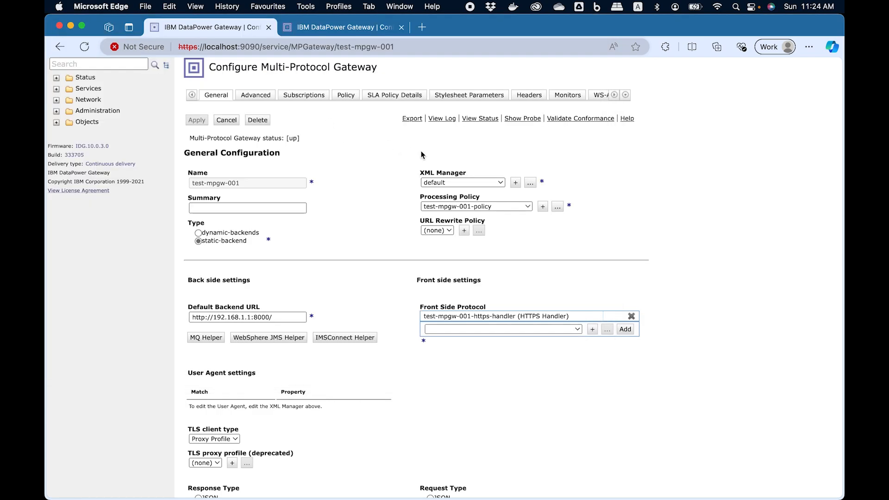
- Show the probe's transaction list for test-mpgw-001 and inspect the context after the AAA action in the /account request
click(529, 121)
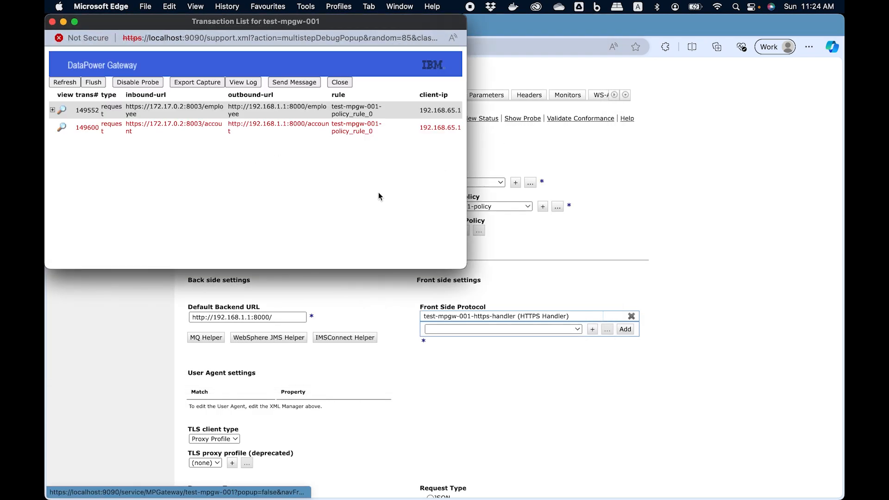
drag(466, 263, 758, 309)
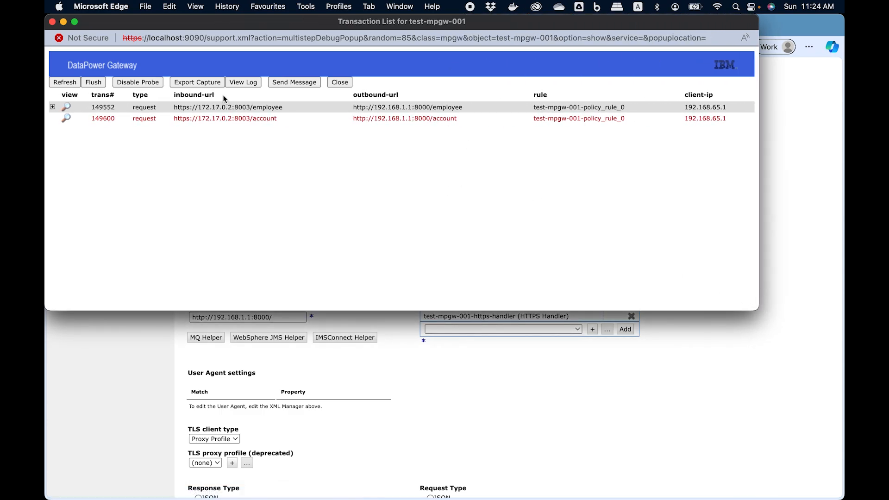
click(68, 120)
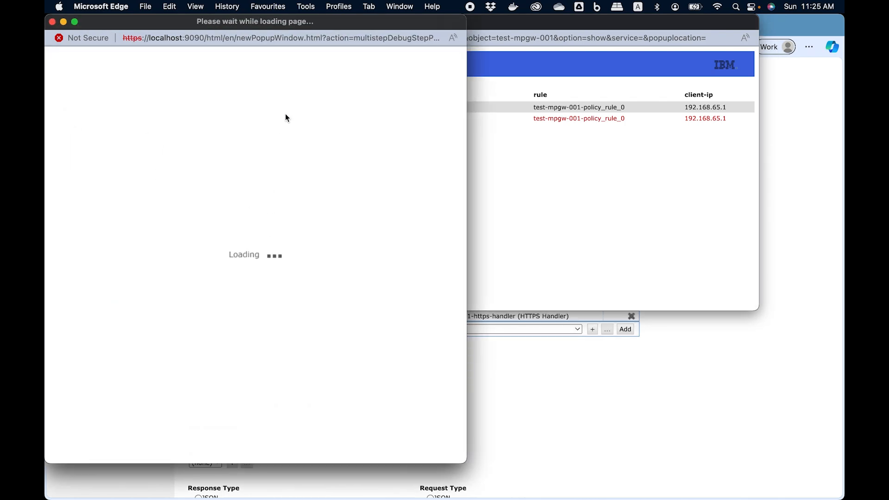
mouse_move(260, 82)
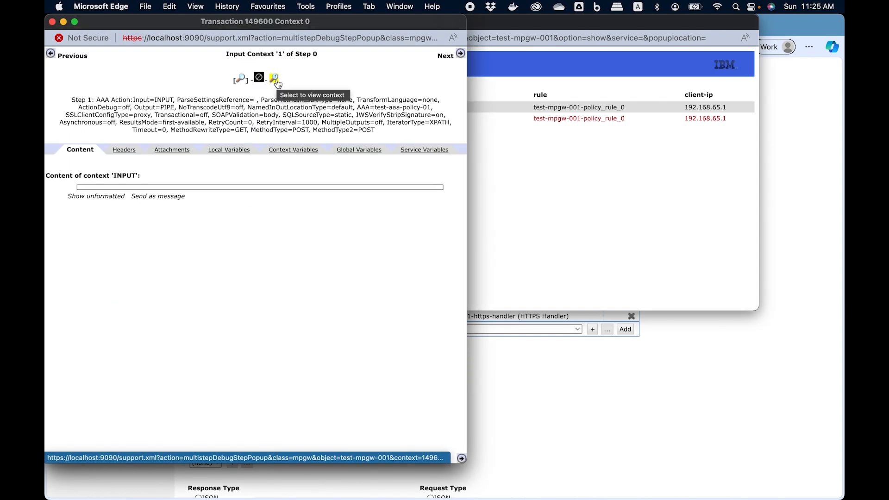
click(275, 79)
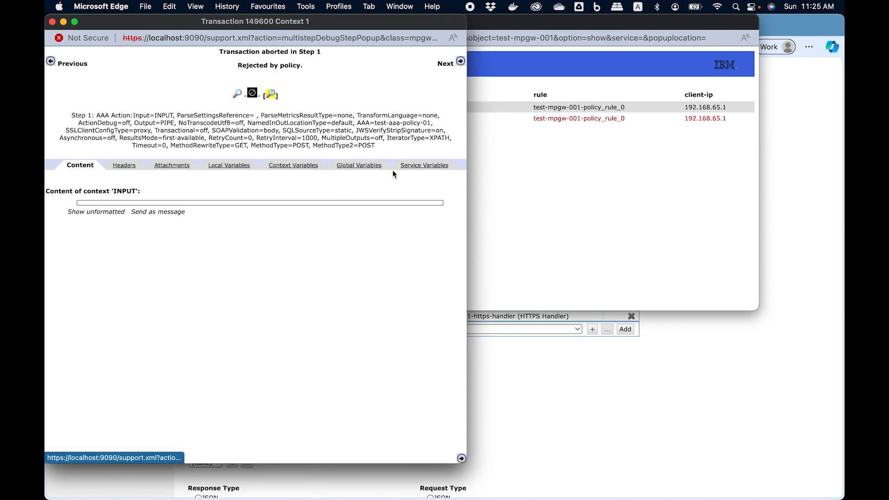
- Examine the context variables of the rejected /account request, including the nodeset of var://context/AAA-internal-debug/AZ, and close the nodeset view
click(307, 167)
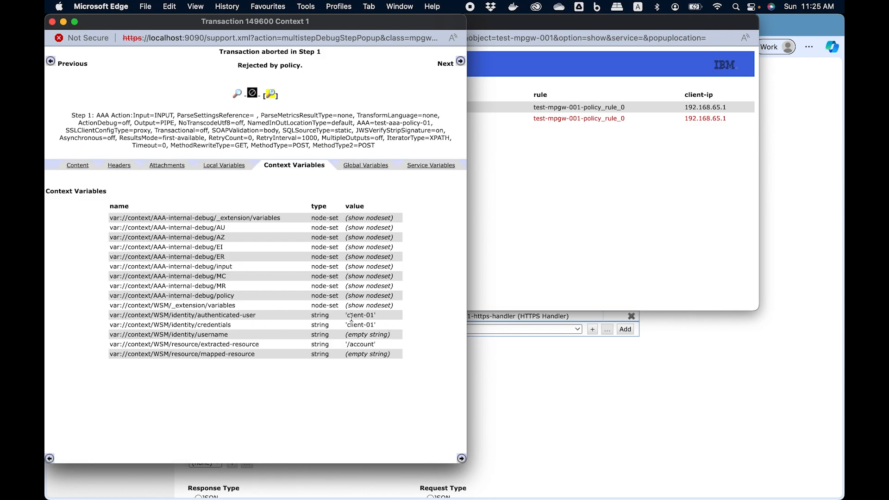
drag(346, 316, 376, 320)
drag(221, 238, 226, 238)
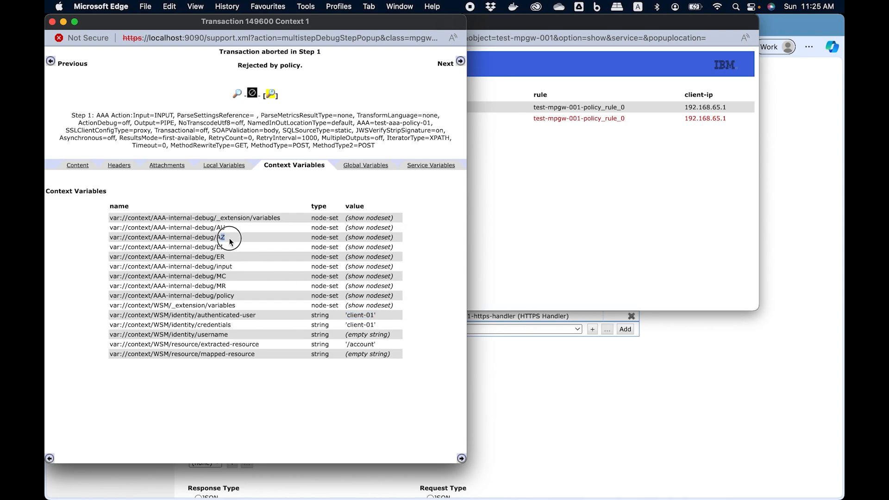
click(384, 238)
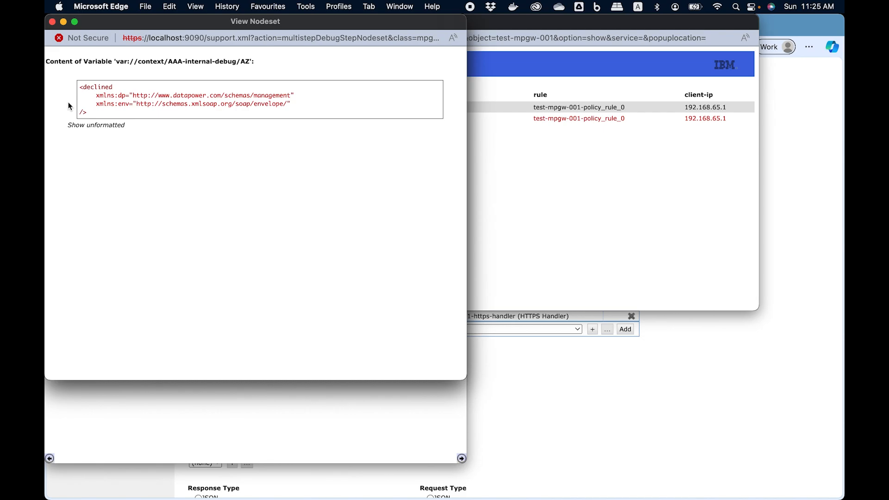
drag(79, 87, 89, 112)
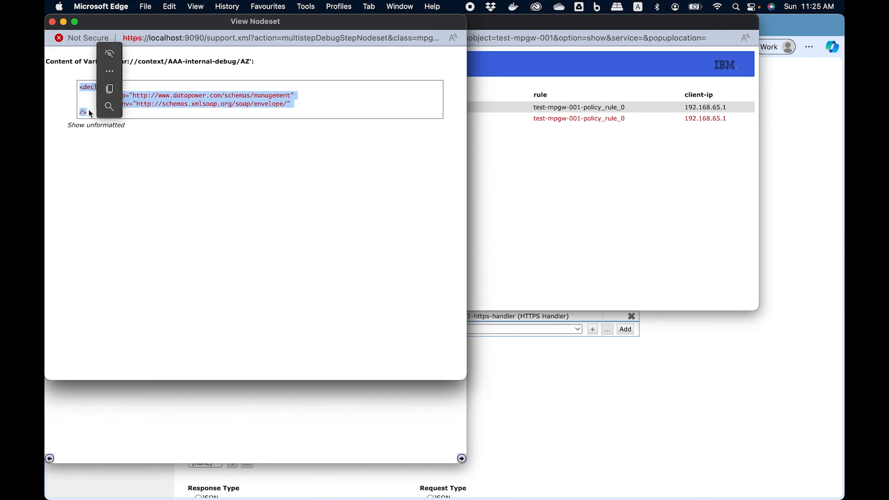
click(53, 22)
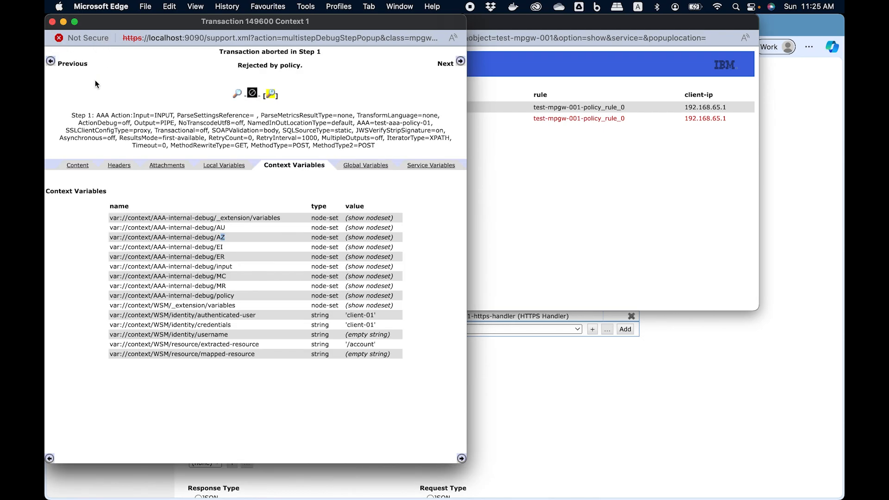
- Close the transaction context, review the /account request's outbound URL in the transaction list, and close the list
click(53, 23)
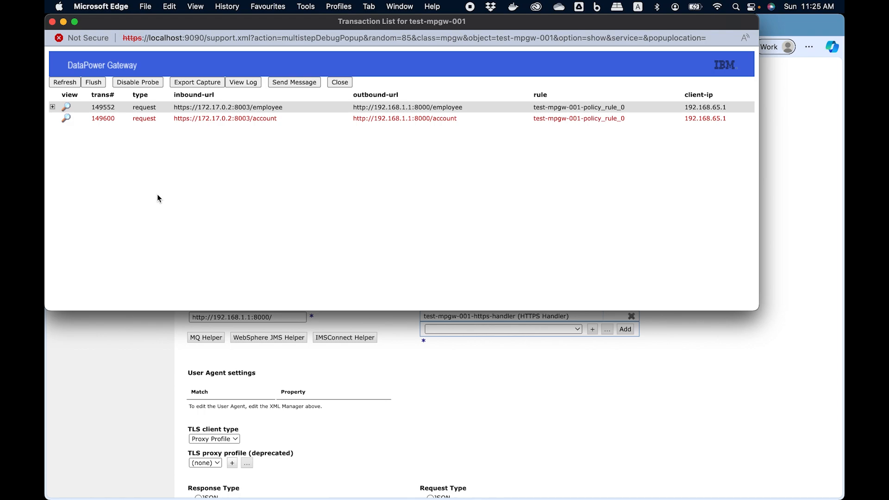
drag(457, 119, 425, 119)
click(340, 83)
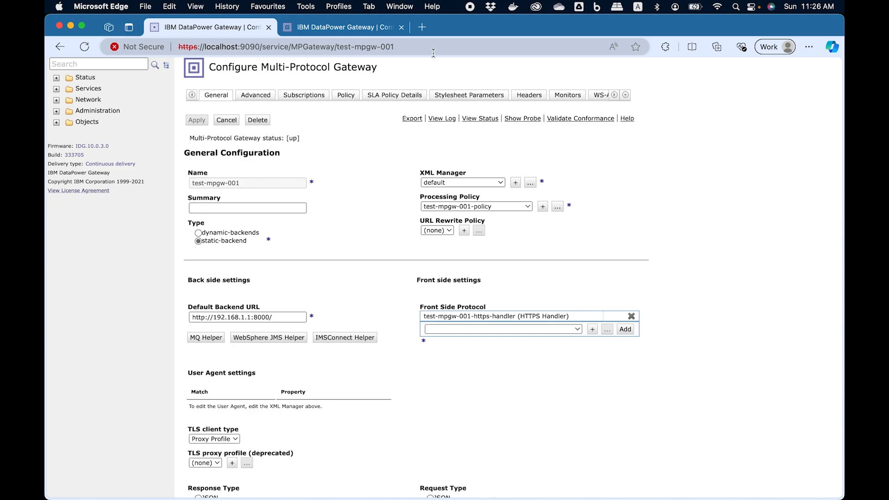
click(471, 8)
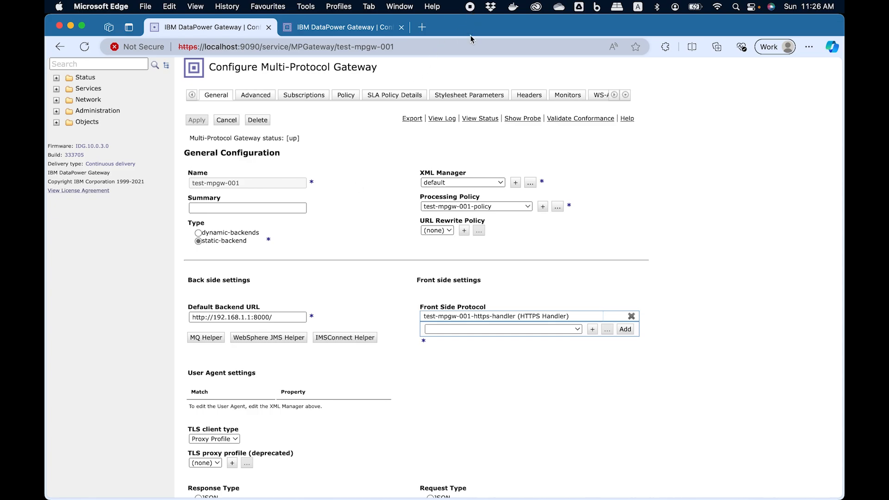